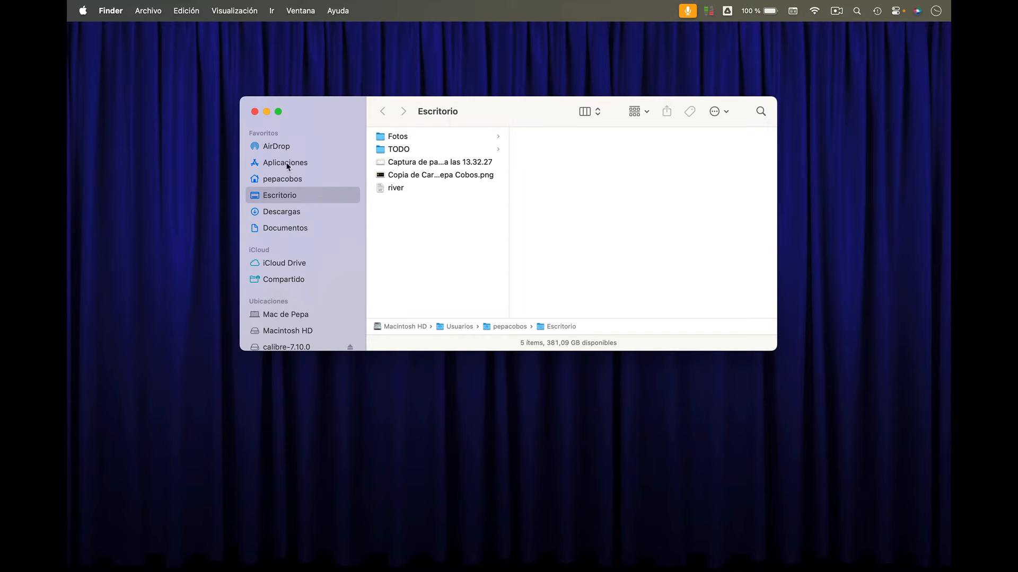
Launch TextEdit from the Aplicaciones folder and create a new blank document
{"action": "left_click", "coordinate": [291, 163]}
{"action": "scroll", "coordinate": [423, 215], "scroll_direction": "down", "scroll_amount": 5}
{"action": "scroll", "coordinate": [422, 215], "scroll_direction": "down", "scroll_amount": 20}
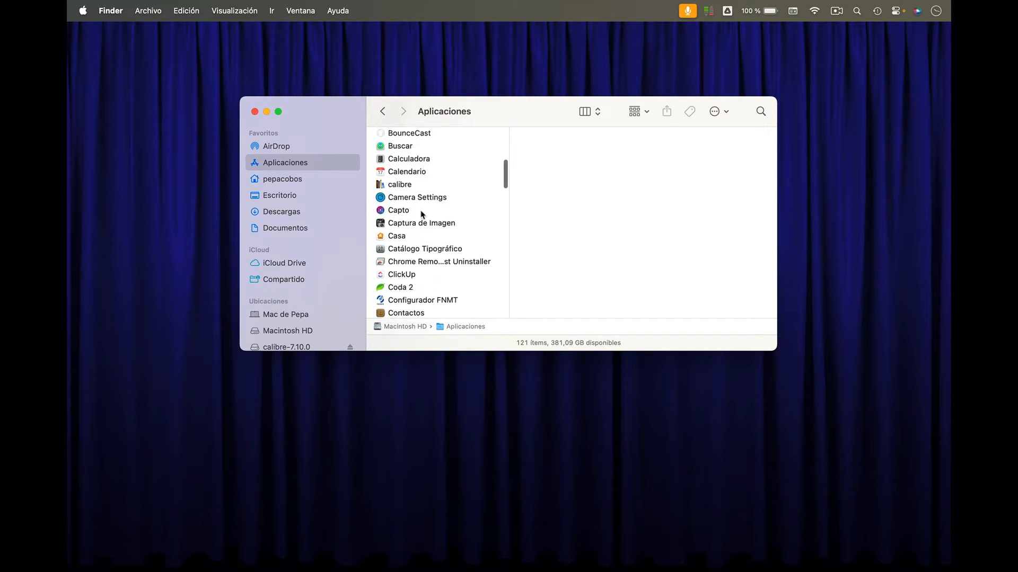
{"action": "scroll", "coordinate": [423, 215], "scroll_direction": "down", "scroll_amount": 20}
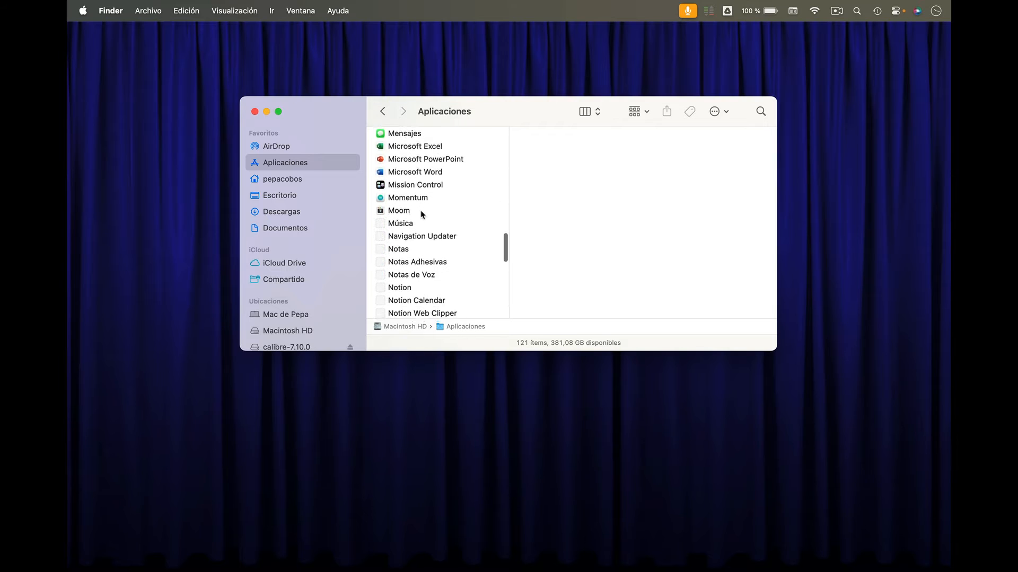
{"action": "scroll", "coordinate": [422, 215], "scroll_direction": "down", "scroll_amount": 15}
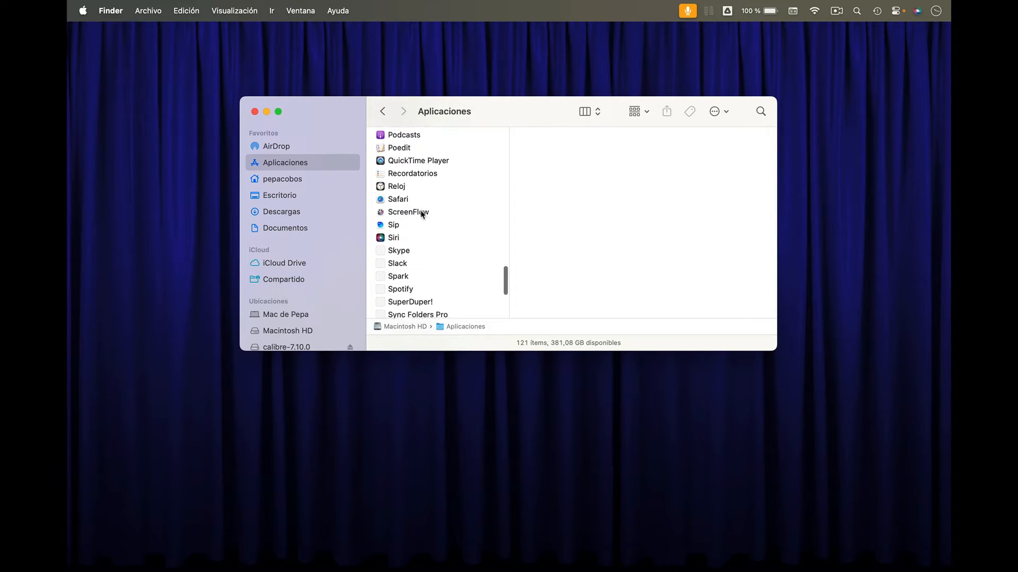
{"action": "left_click", "coordinate": [393, 235]}
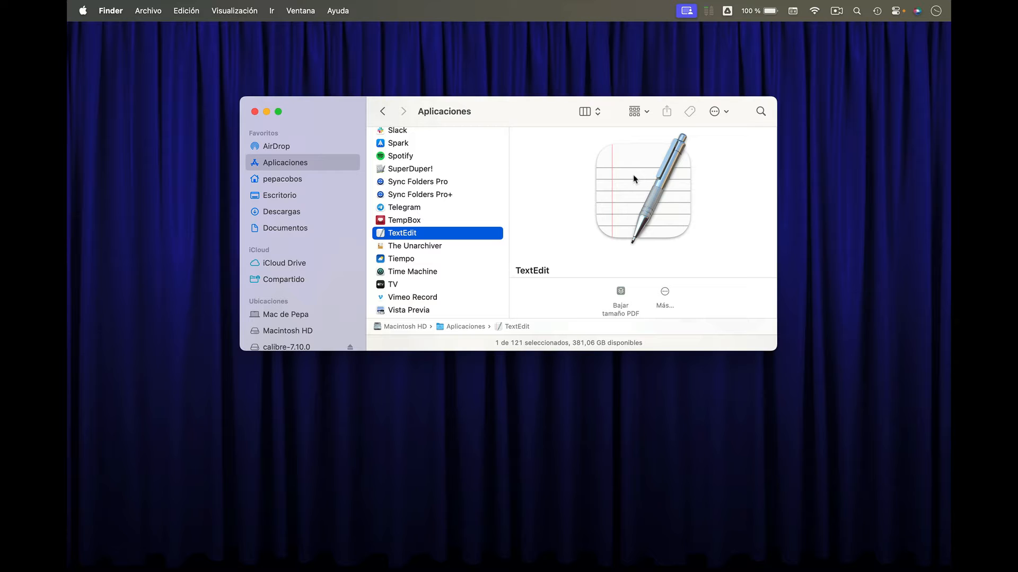
{"action": "double_click", "coordinate": [395, 234]}
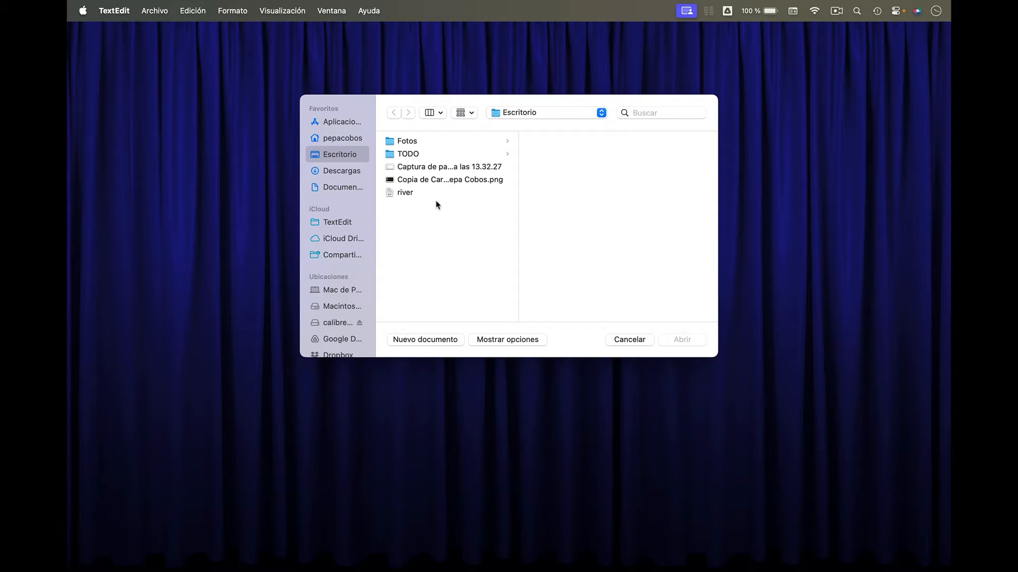
{"action": "left_click", "coordinate": [414, 341]}
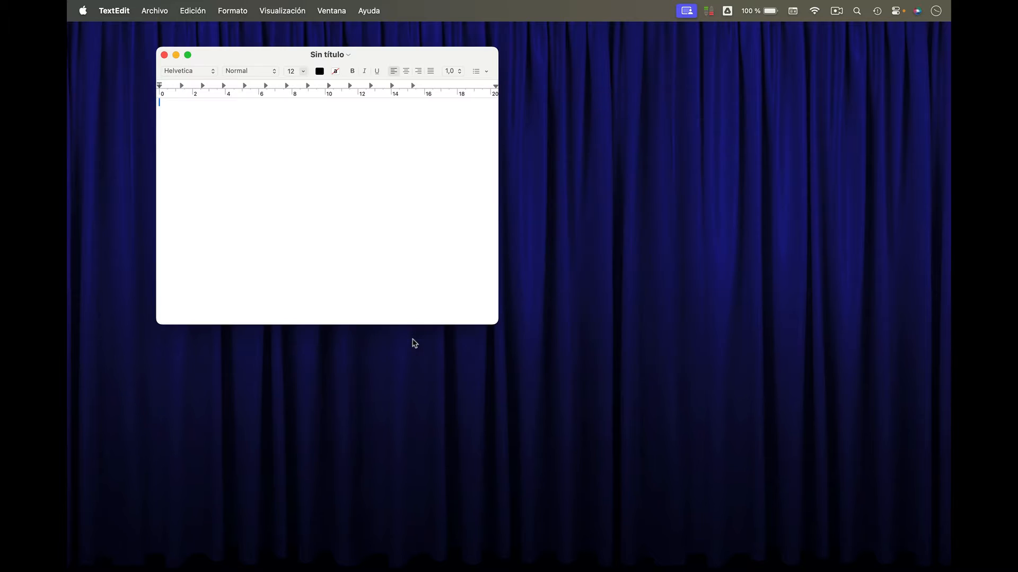
Enlarge and centre the blank document window and fill it with five paragraphs of lorem ipsum text
{"action": "left_click_drag", "start_coordinate": [276, 53], "coordinate": [414, 80]}
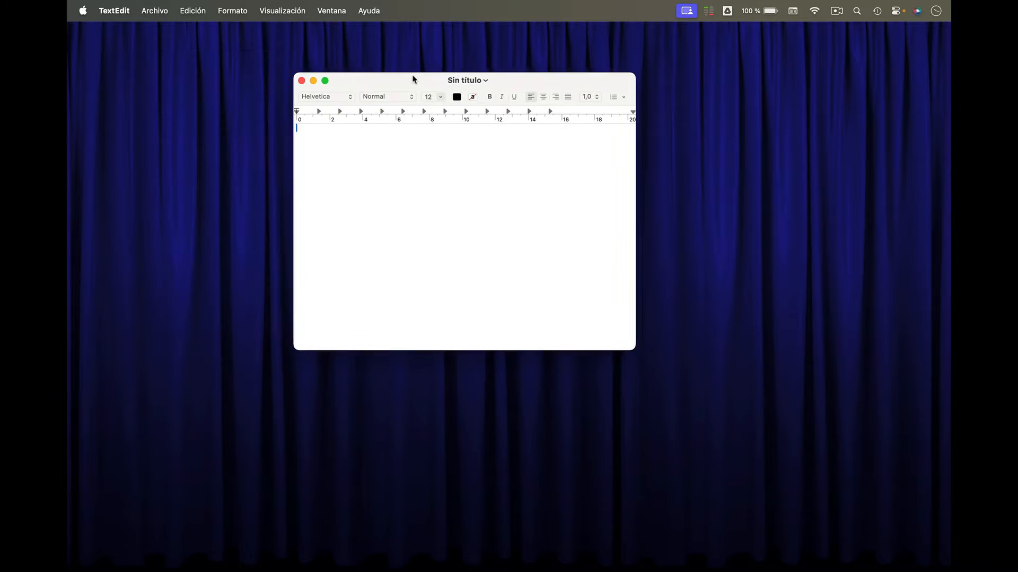
{"action": "left_click_drag", "start_coordinate": [631, 349], "coordinate": [834, 480]}
{"action": "left_click_drag", "start_coordinate": [702, 79], "coordinate": [616, 77]}
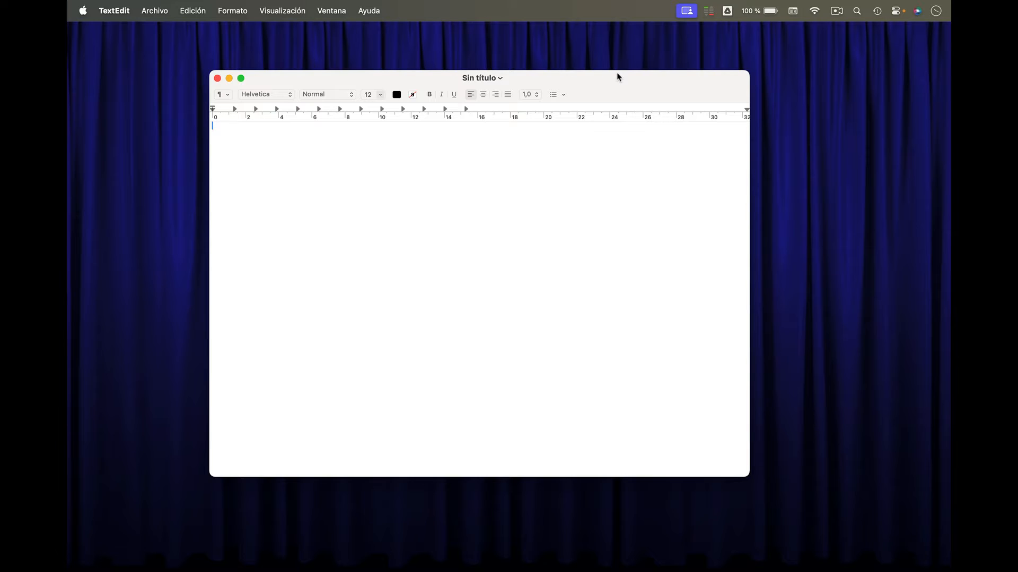
{"action": "type", "text": "lorem."}
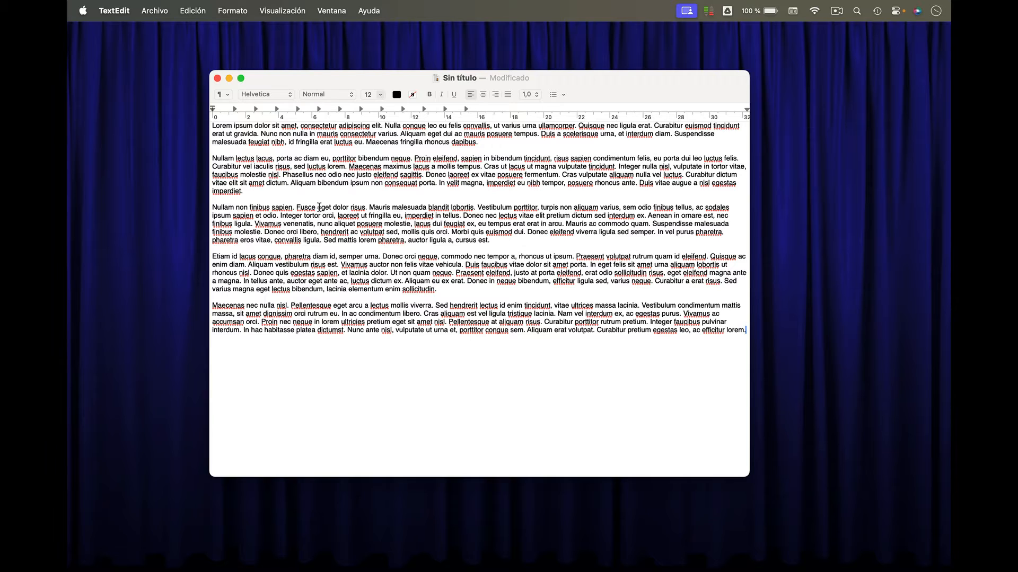
Make the passage from "Fusce eget dolor risus" to "imperdiet in tellus. Done" in the third paragraph bold at size 14
{"action": "left_click_drag", "start_coordinate": [298, 205], "coordinate": [478, 216]}
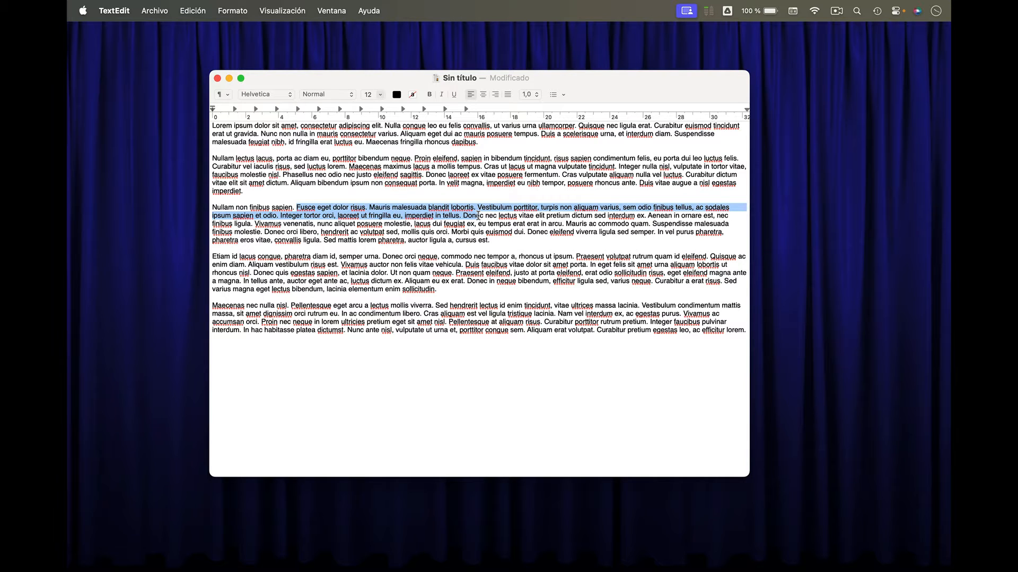
{"action": "left_click", "coordinate": [429, 95]}
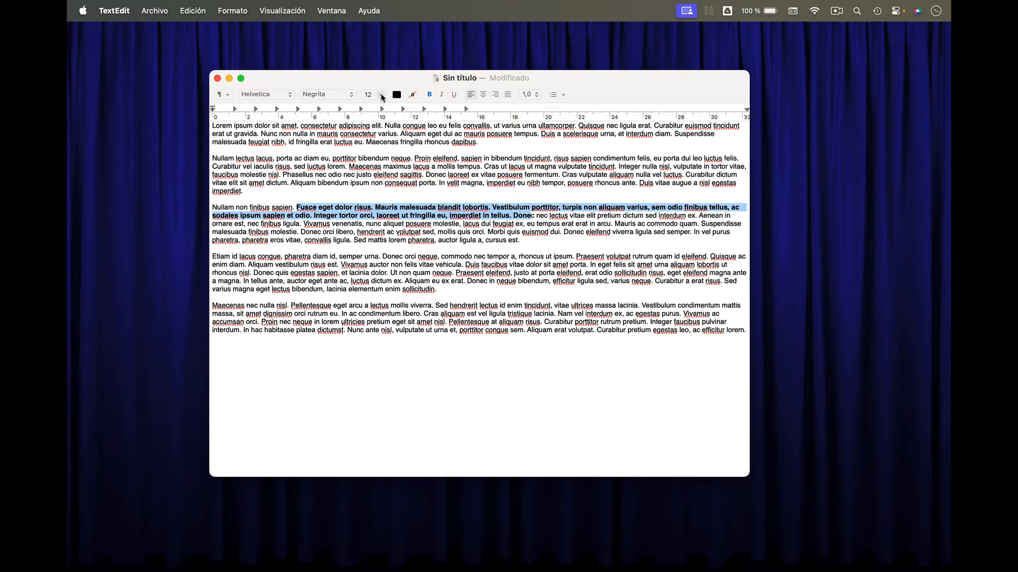
{"action": "left_click", "coordinate": [380, 95]}
{"action": "left_click", "coordinate": [369, 155]}
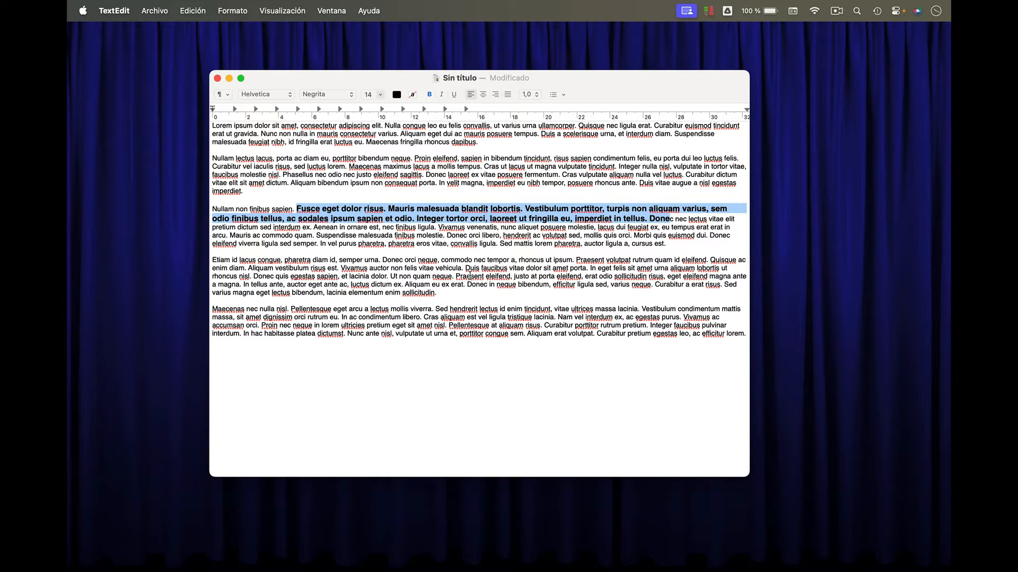
Save the document to Escritorio as test1 in the Documento RTF format
{"action": "left_click", "coordinate": [157, 13]}
{"action": "left_click", "coordinate": [164, 89]}
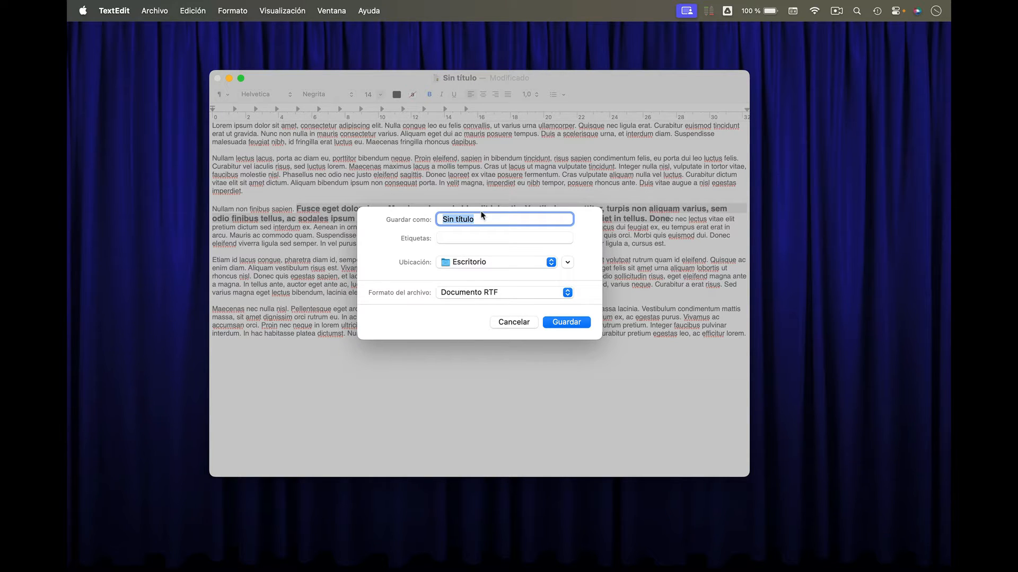
{"action": "type", "text": "test1"}
{"action": "left_click", "coordinate": [573, 322]}
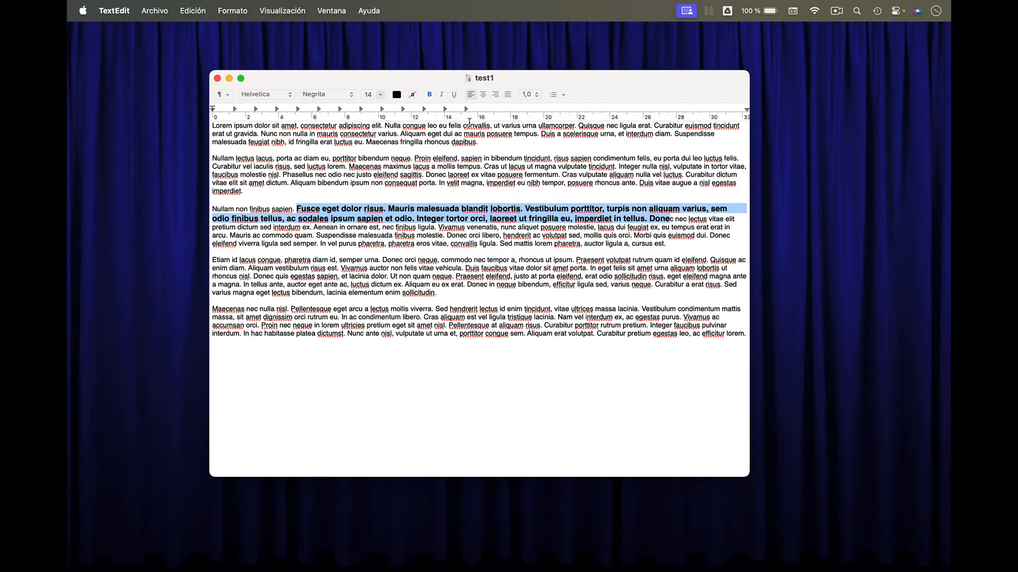
Convert the test1 document to plain text, accepting the loss of its styles
{"action": "left_click", "coordinate": [233, 13]}
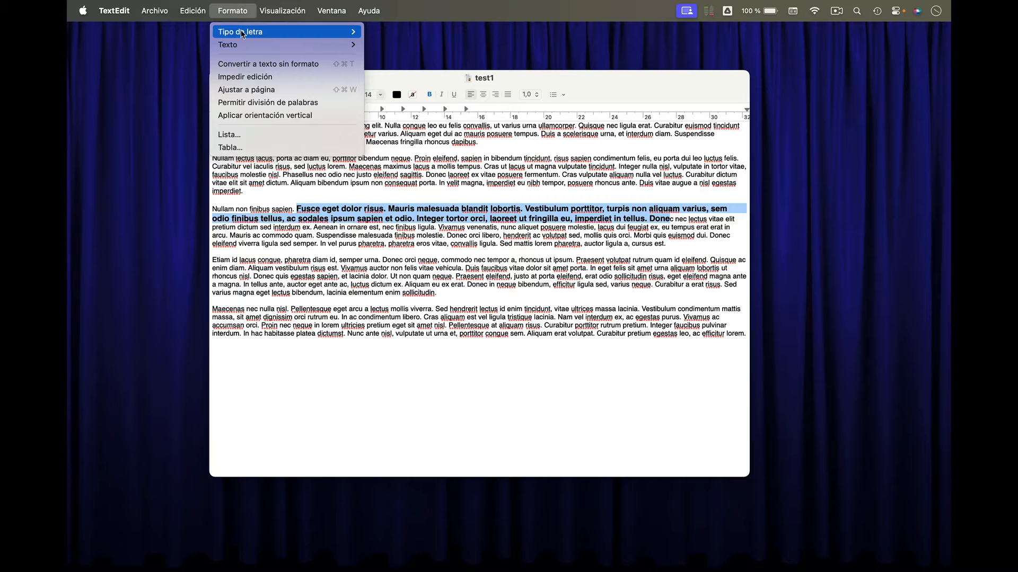
{"action": "left_click", "coordinate": [345, 69]}
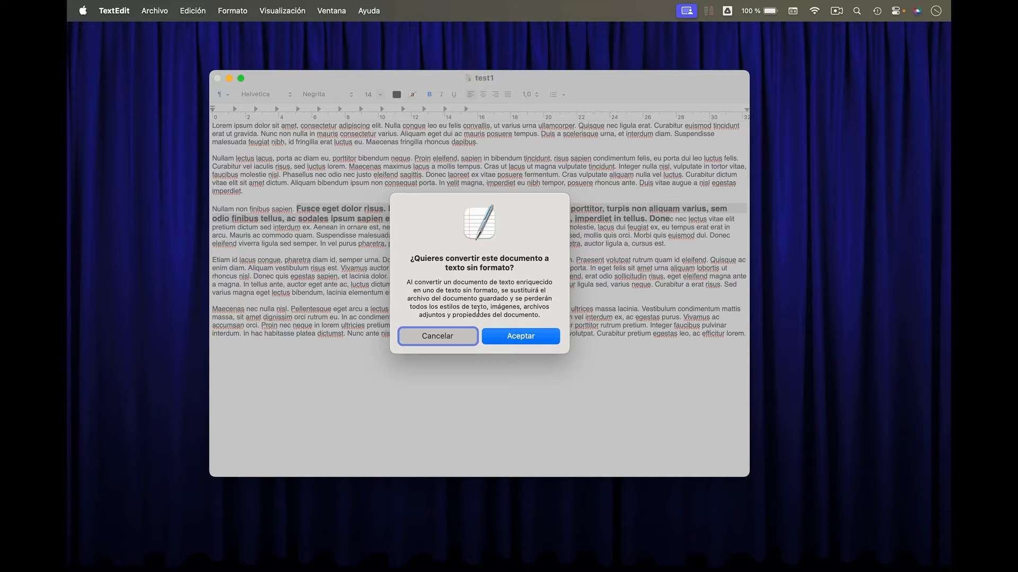
{"action": "left_click", "coordinate": [532, 337]}
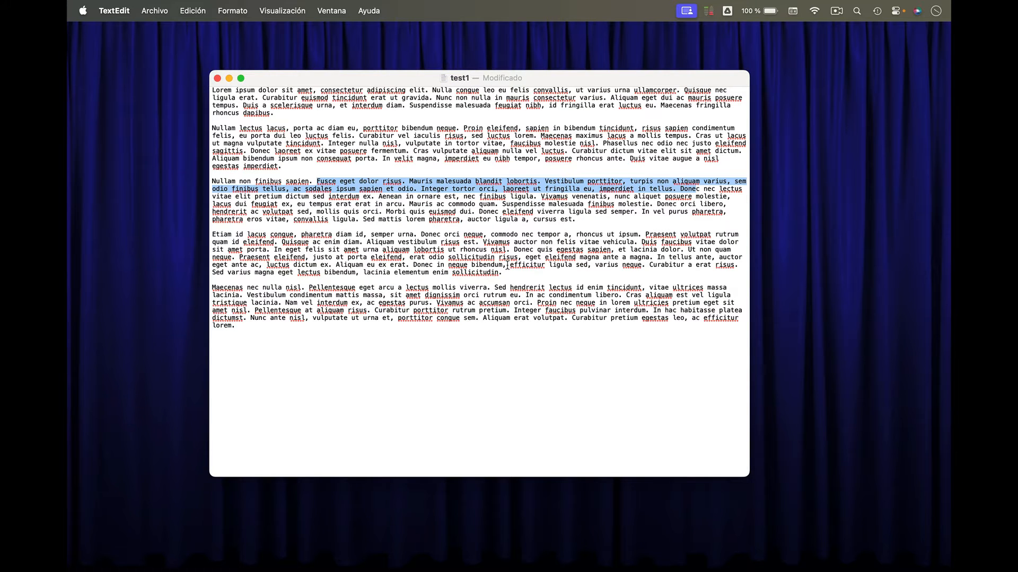
Select the fourth-paragraph passage from "Donec orci neque" to "erat odio" and convert the document back to RTF
{"action": "left_click", "coordinate": [419, 233]}
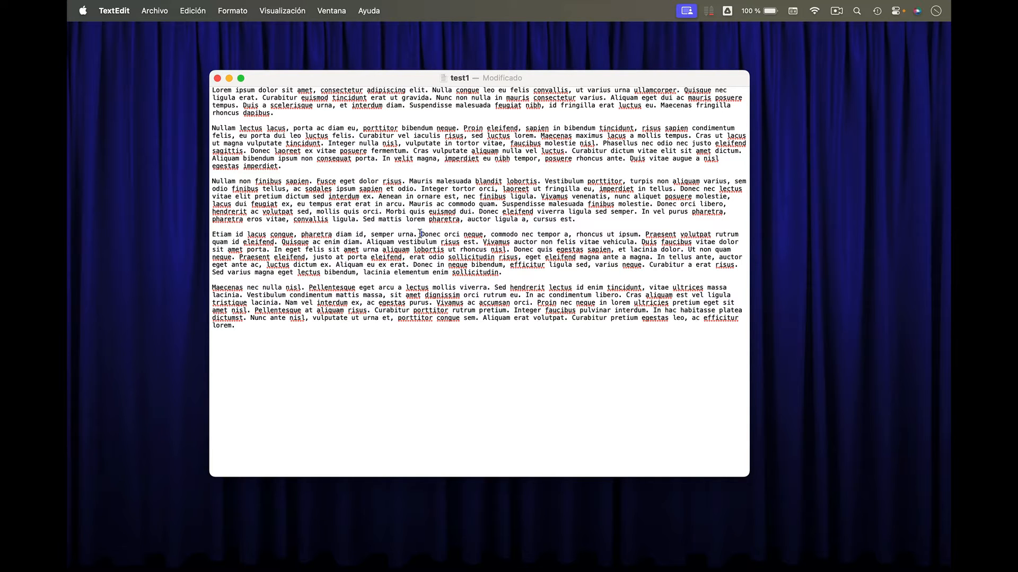
{"action": "left_click_drag", "start_coordinate": [420, 234], "coordinate": [449, 257]}
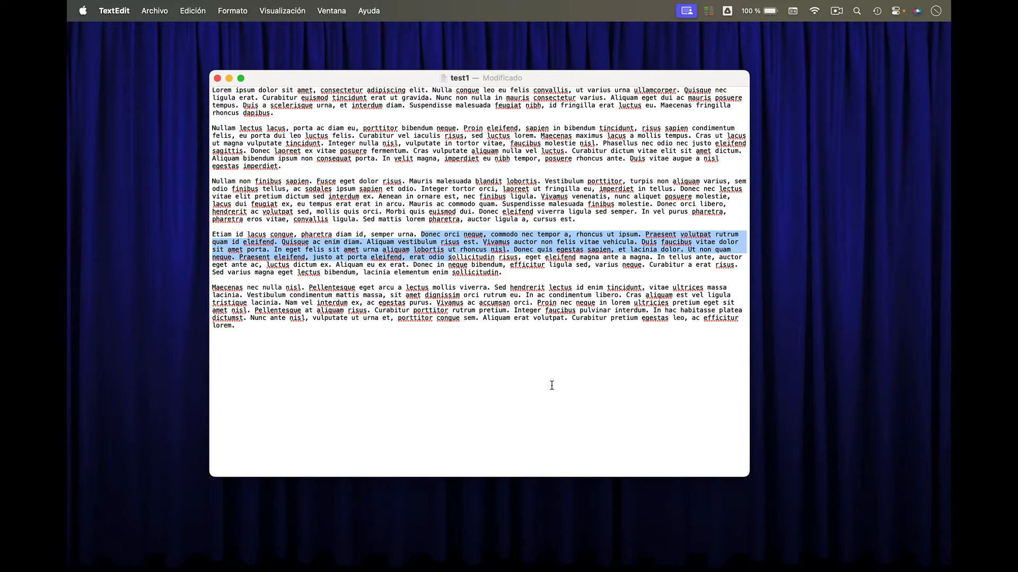
{"action": "key", "text": "super+shift+t"}
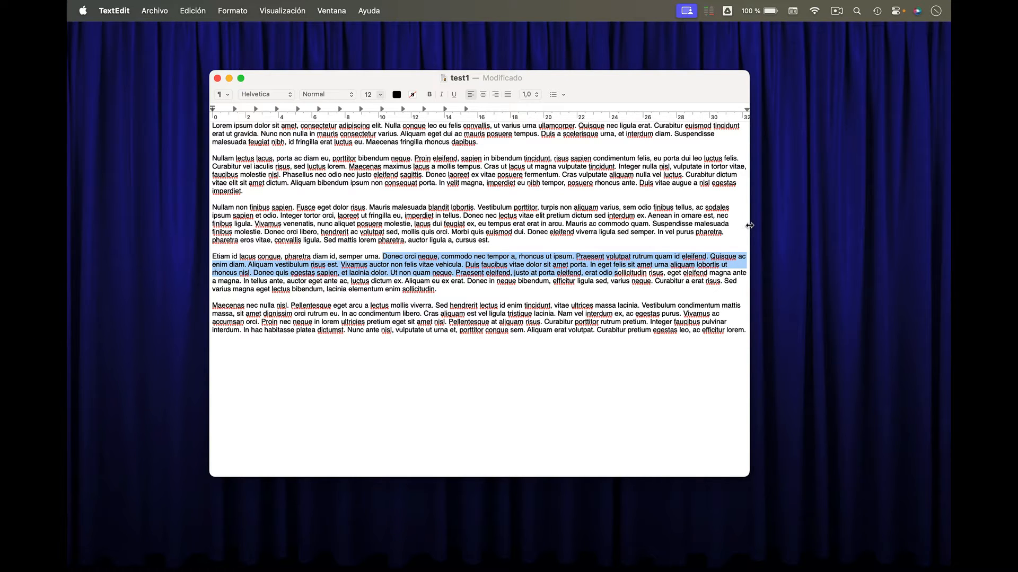
Wrap the text to the page with Ajustar a página and compare the layout at wider and narrower window widths
{"action": "left_click_drag", "start_coordinate": [749, 226], "coordinate": [776, 220]}
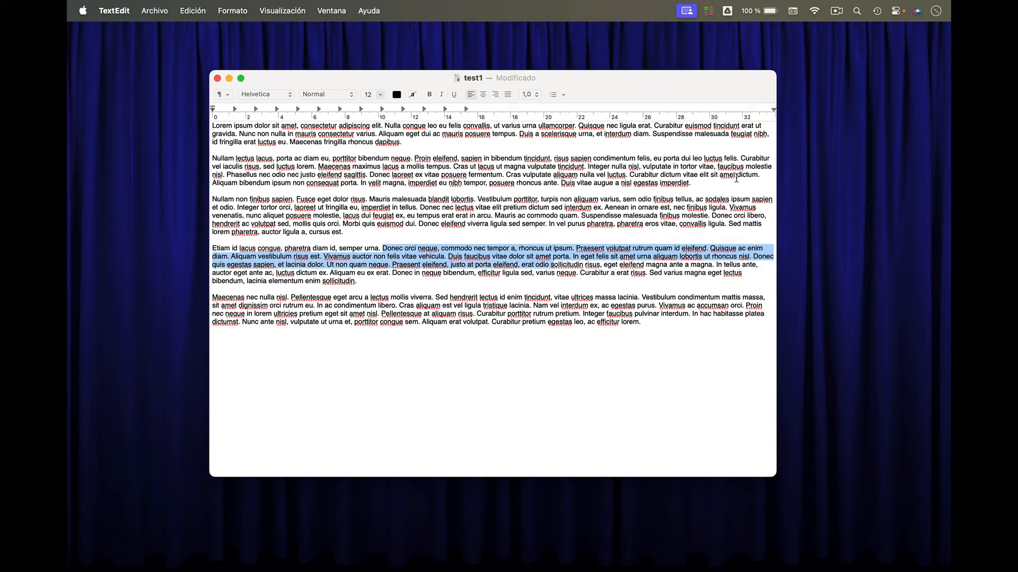
{"action": "left_click", "coordinate": [237, 11]}
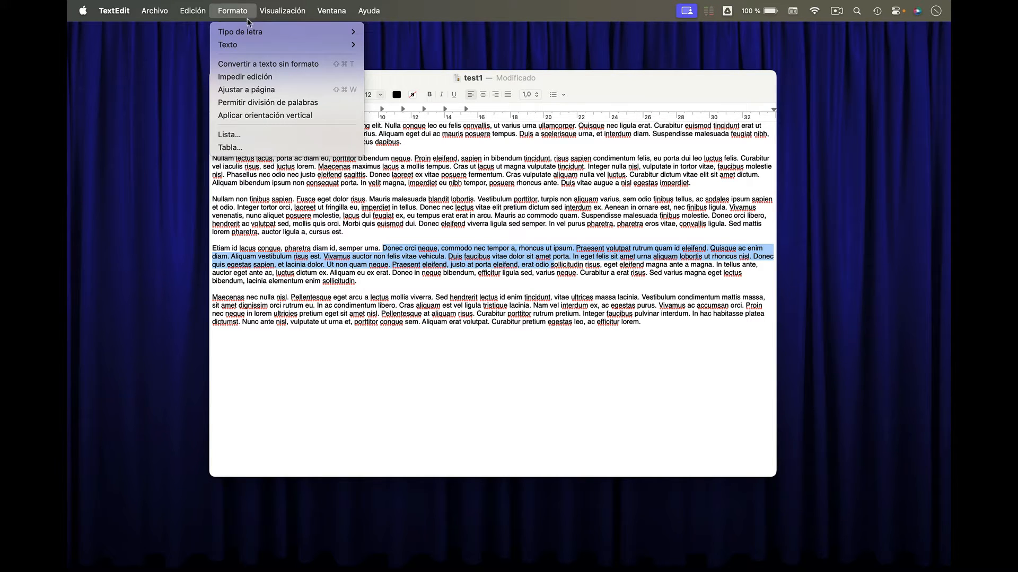
{"action": "left_click", "coordinate": [260, 91]}
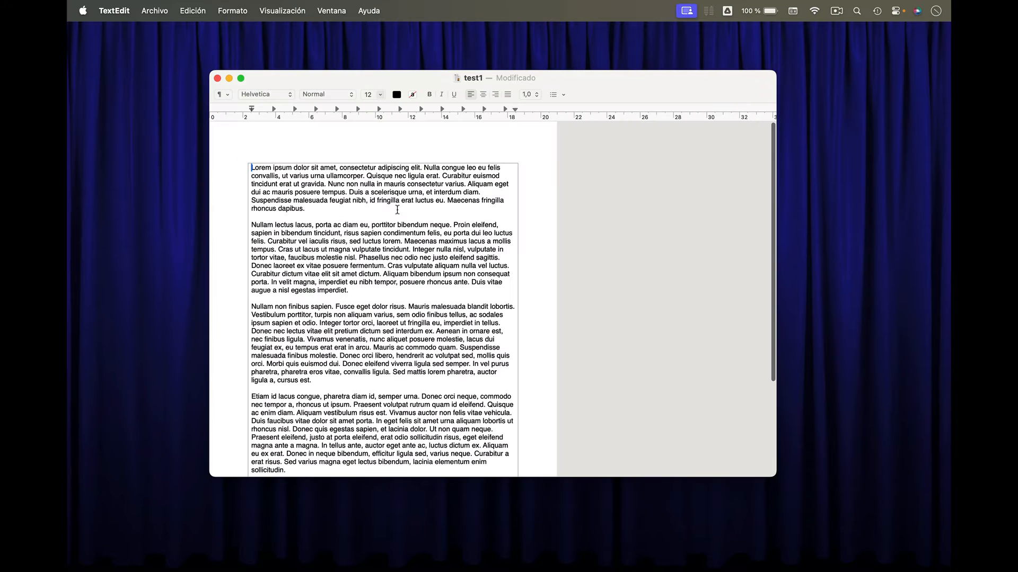
{"action": "scroll", "coordinate": [390, 222], "scroll_direction": "down", "scroll_amount": 5}
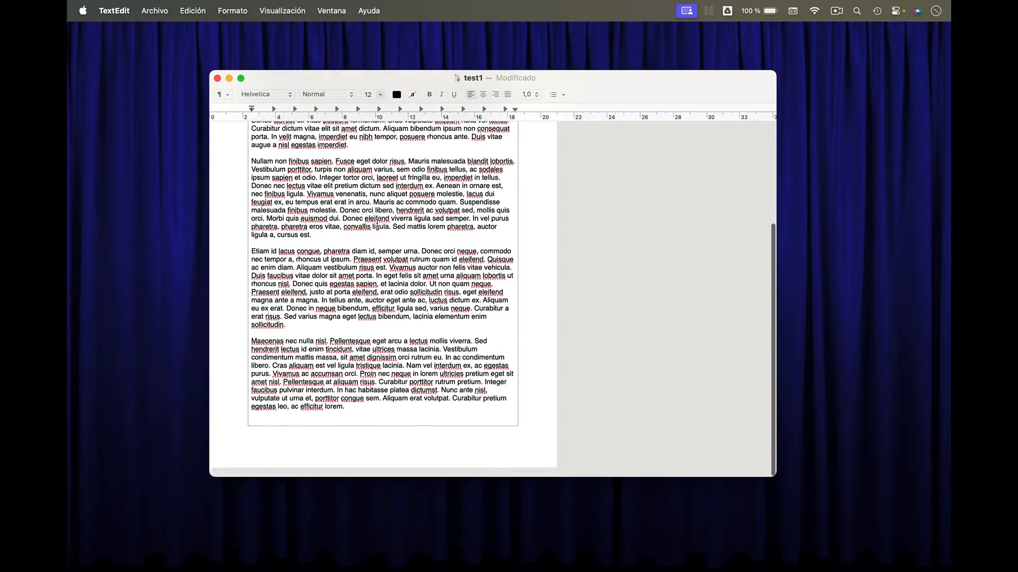
{"action": "scroll", "coordinate": [377, 222], "scroll_direction": "up", "scroll_amount": 6}
{"action": "scroll", "coordinate": [377, 223], "scroll_direction": "down", "scroll_amount": 5}
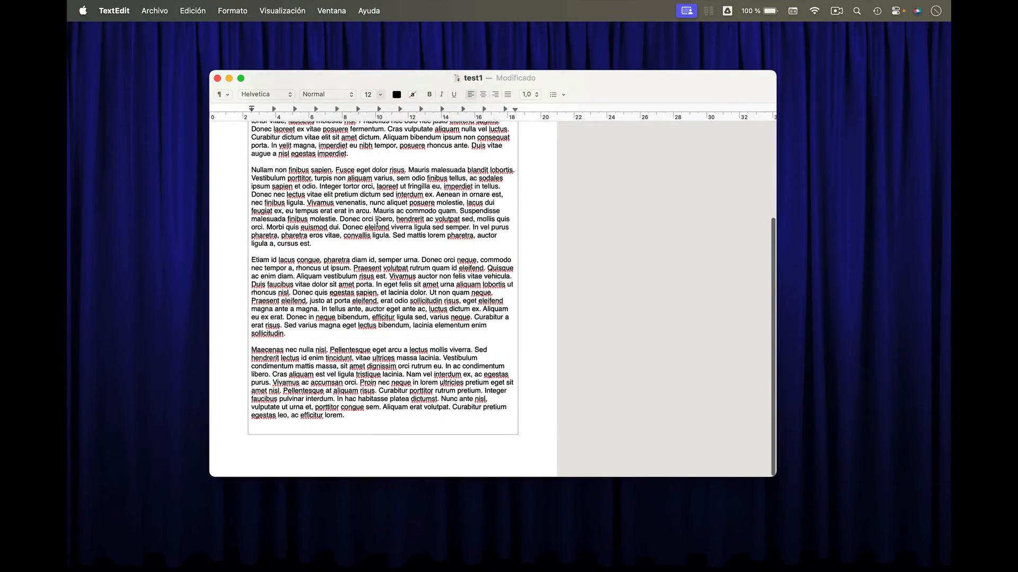
{"action": "left_click_drag", "start_coordinate": [777, 201], "coordinate": [729, 218]}
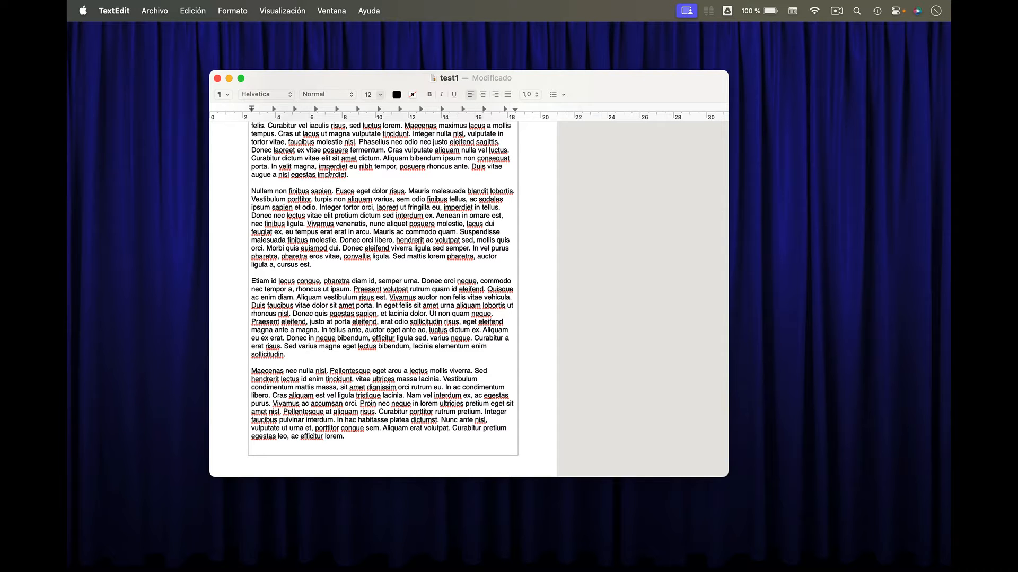
Convert the page-wrapped document to plain text and set its layout to Ajustar a ventana
{"action": "key", "text": "super+shift+t"}
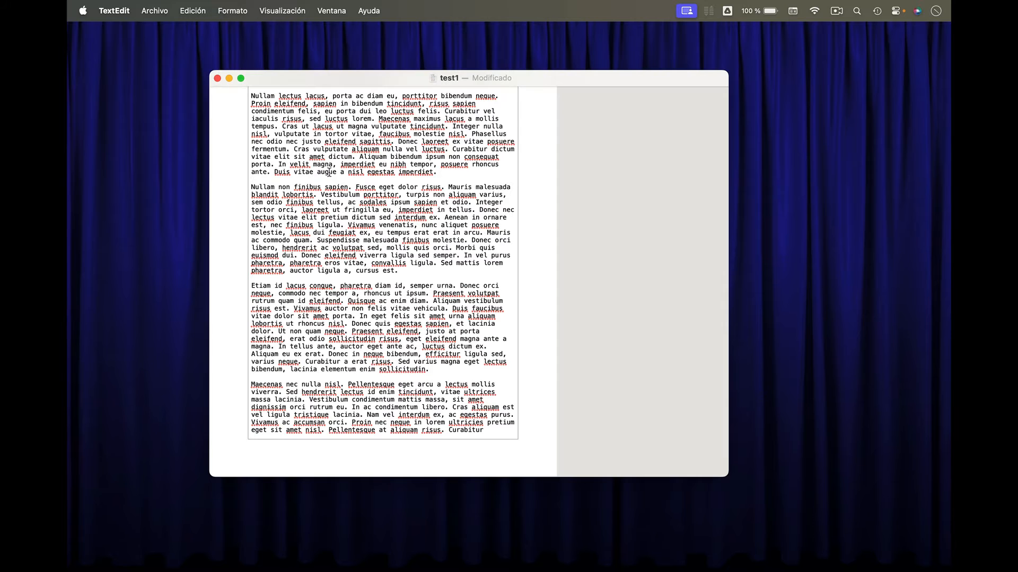
{"action": "scroll", "coordinate": [366, 259], "scroll_direction": "up", "scroll_amount": 5}
{"action": "scroll", "coordinate": [365, 259], "scroll_direction": "down", "scroll_amount": 15}
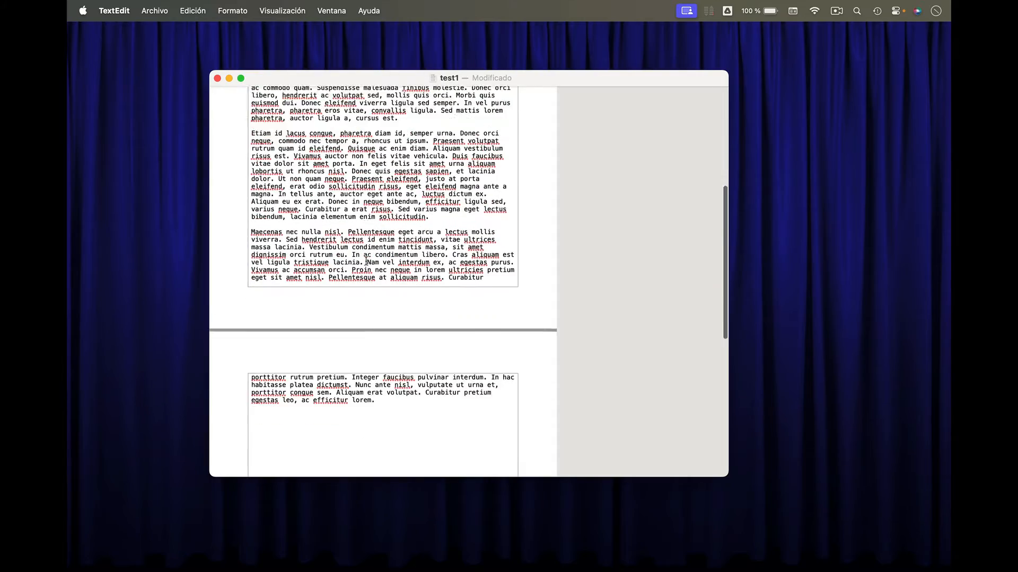
{"action": "scroll", "coordinate": [370, 270], "scroll_direction": "up", "scroll_amount": 15}
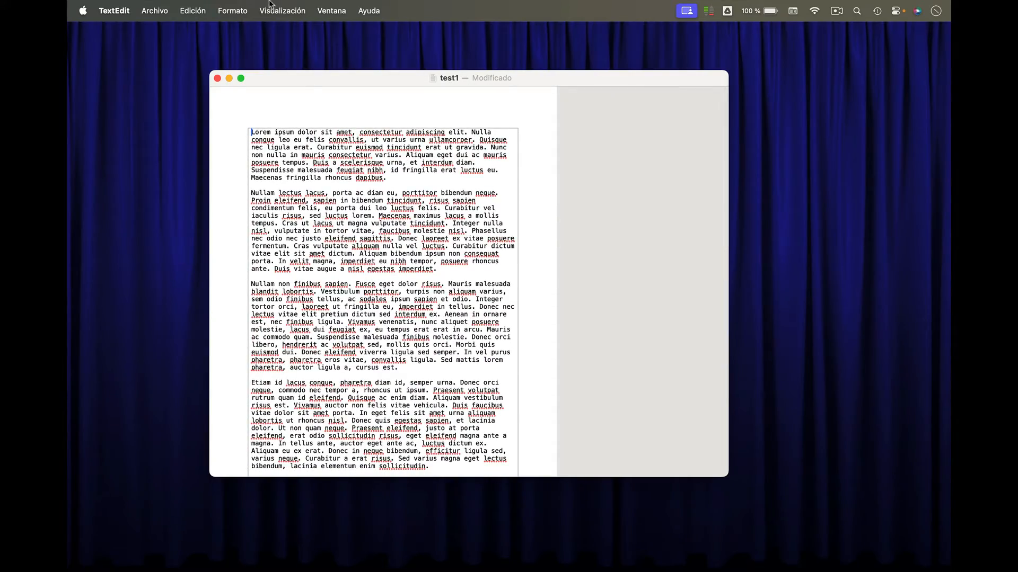
{"action": "left_click", "coordinate": [233, 12]}
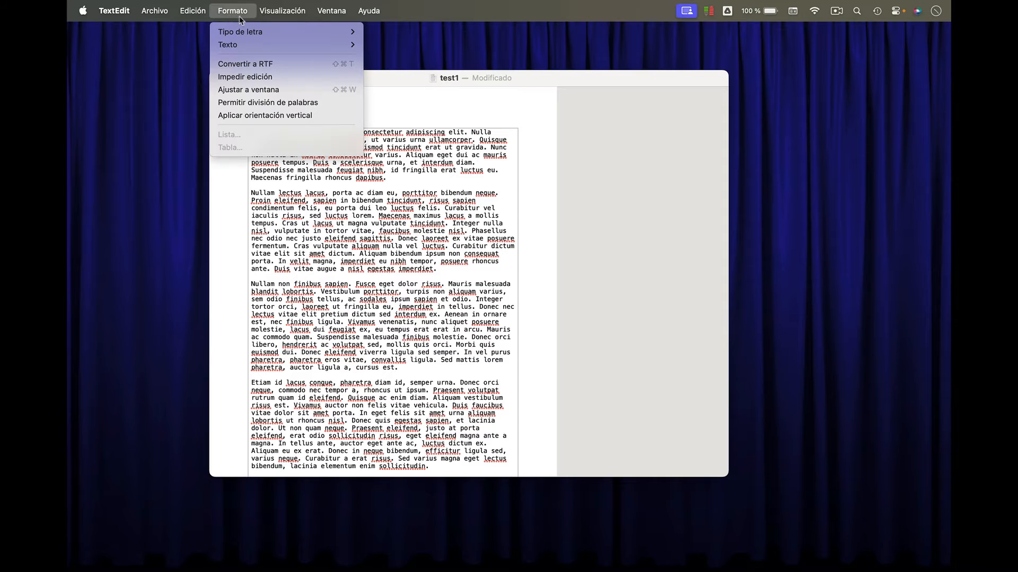
{"action": "left_click", "coordinate": [252, 90]}
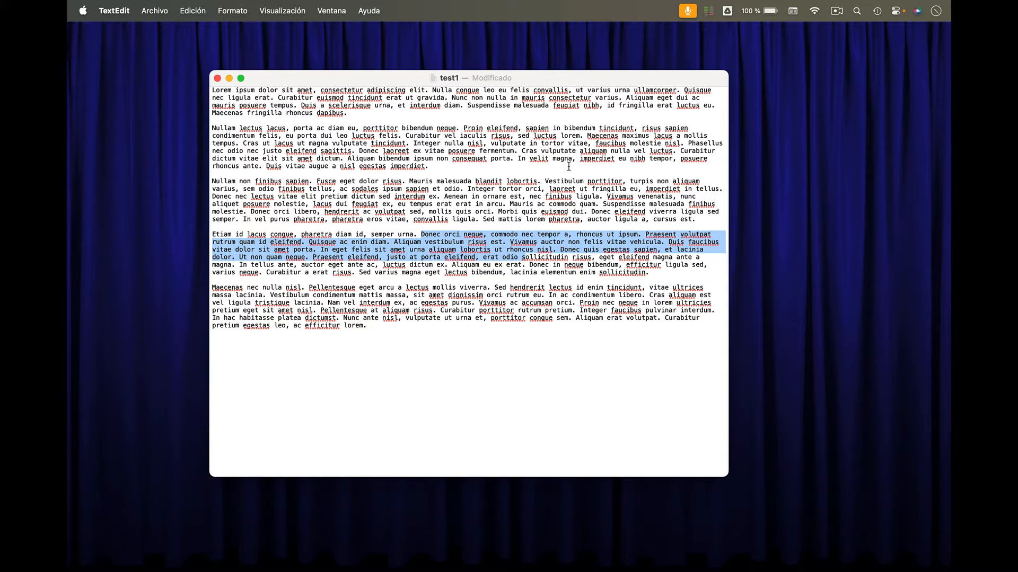
In TextEdit's new-document settings, set the default window width to 45 characters
{"action": "left_click", "coordinate": [120, 12]}
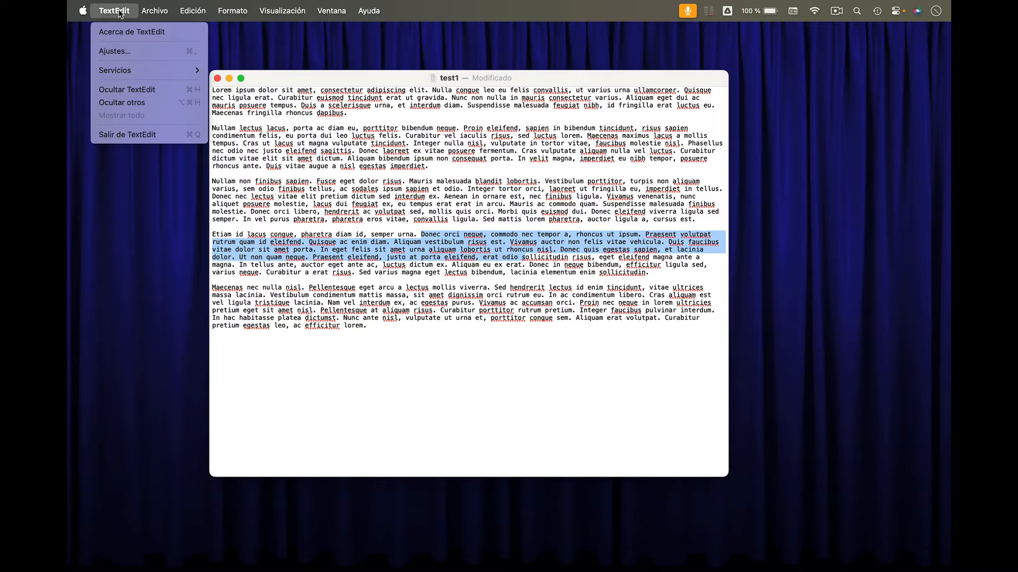
{"action": "left_click", "coordinate": [117, 53]}
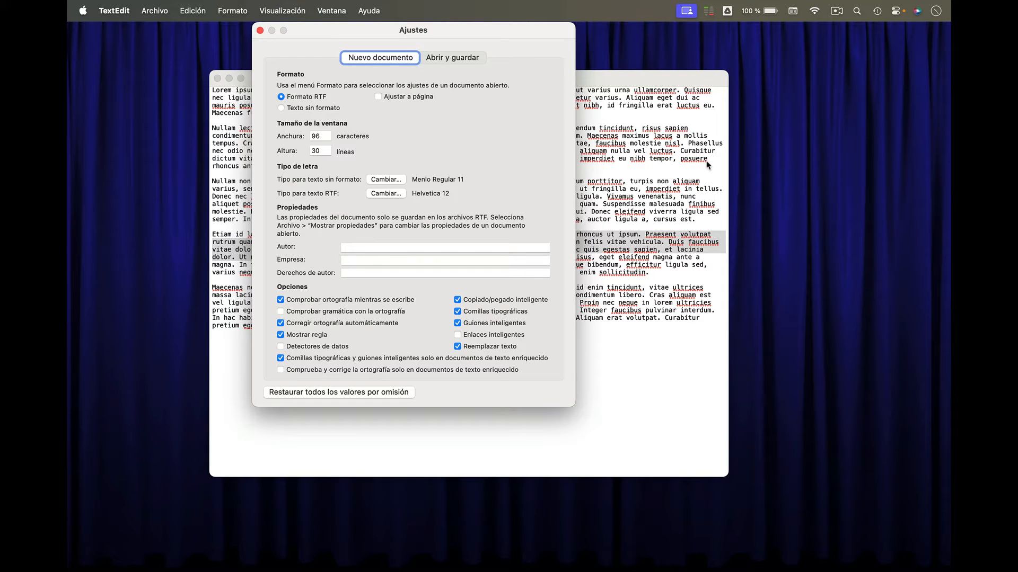
{"action": "left_click", "coordinate": [323, 136]}
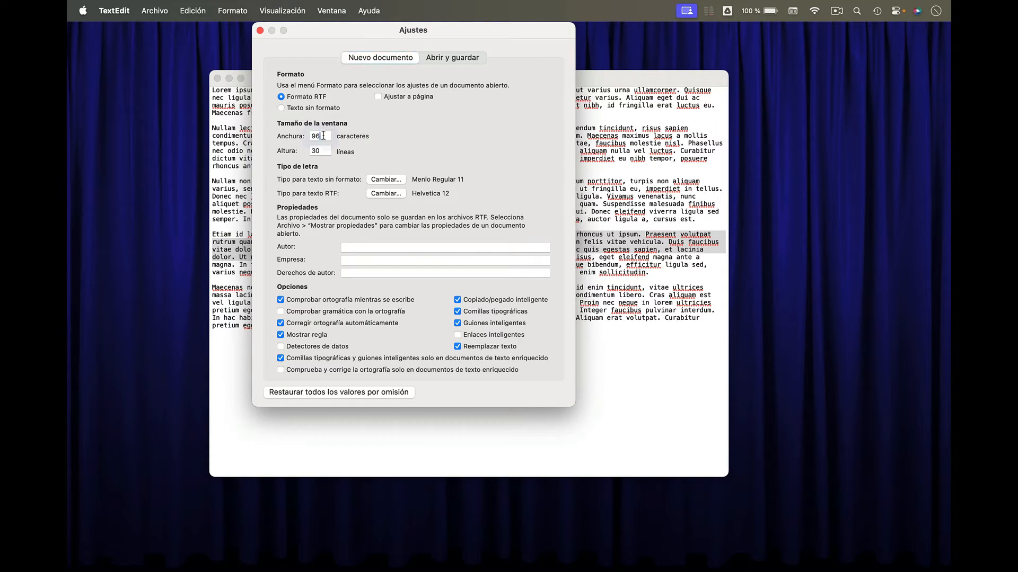
{"action": "double_click", "coordinate": [323, 135]}
{"action": "type", "text": "45"}
Set the default font for plain-text documents to Menlo Regular 18
{"action": "left_click", "coordinate": [391, 181]}
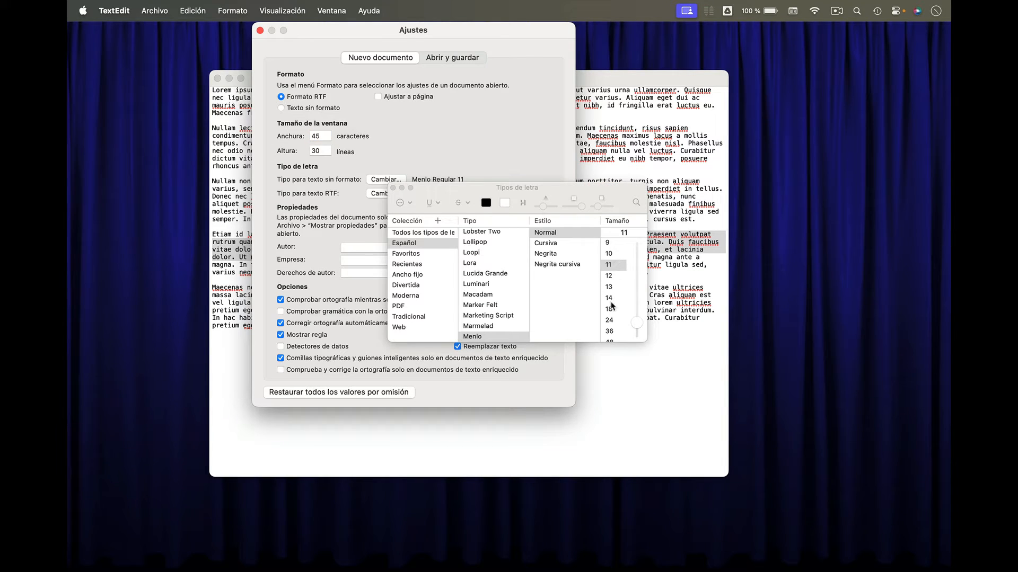
{"action": "left_click_drag", "start_coordinate": [638, 324], "coordinate": [638, 317]}
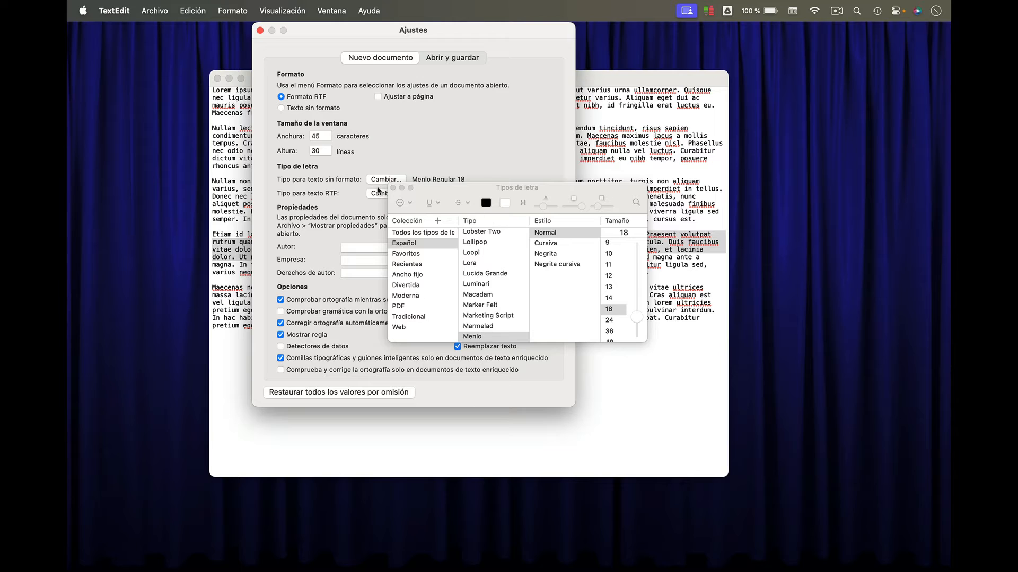
{"action": "left_click", "coordinate": [393, 188]}
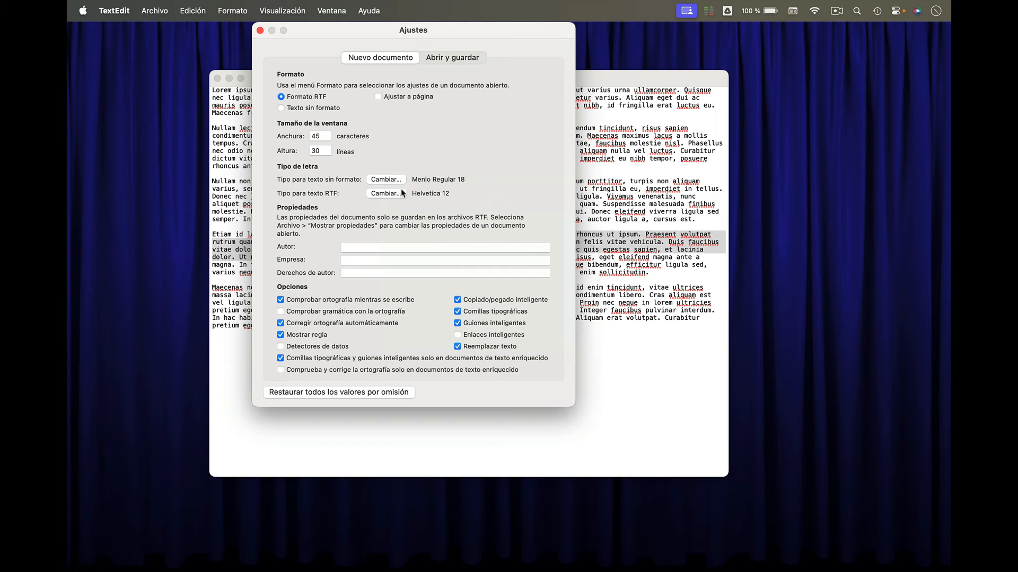
Set the default font for RTF documents to Helvetica Neue 14 and close the settings
{"action": "left_click", "coordinate": [393, 195]}
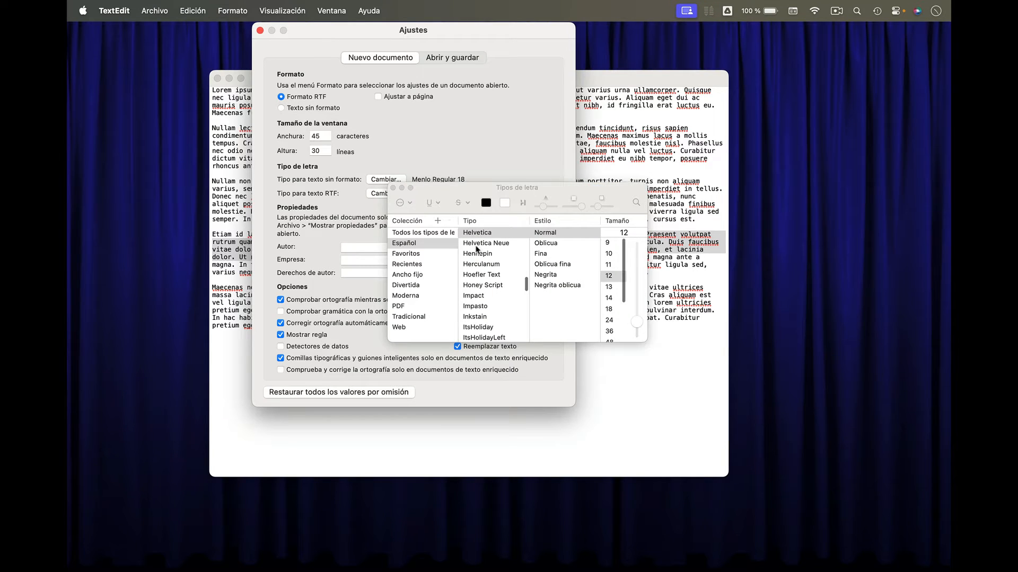
{"action": "left_click", "coordinate": [480, 244]}
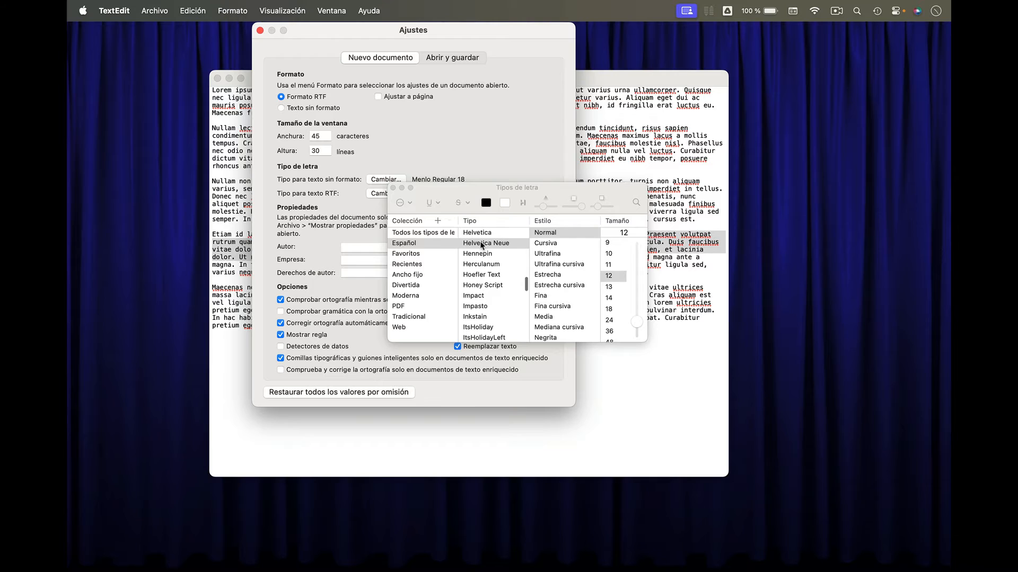
{"action": "left_click", "coordinate": [611, 299]}
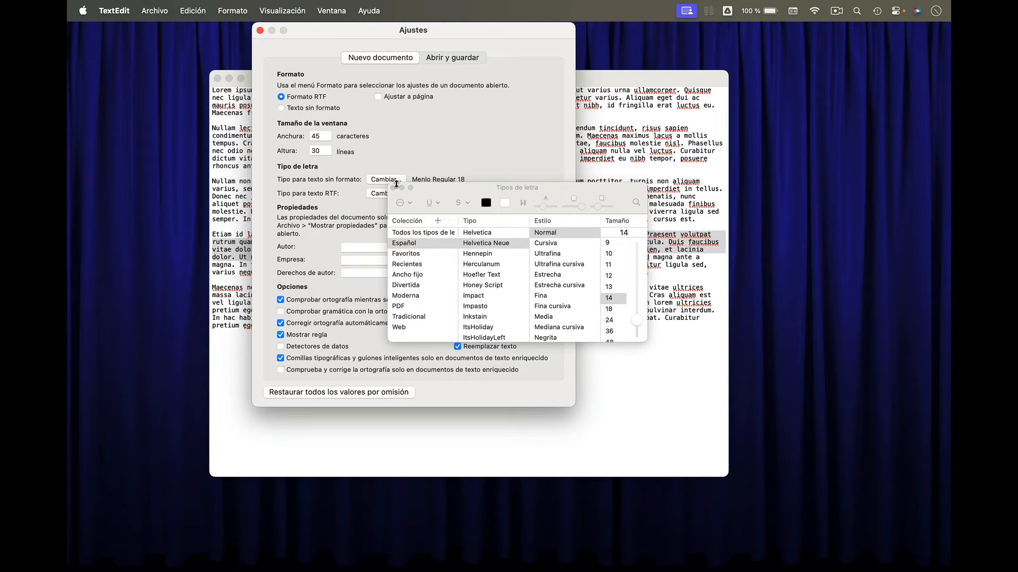
{"action": "left_click", "coordinate": [393, 188]}
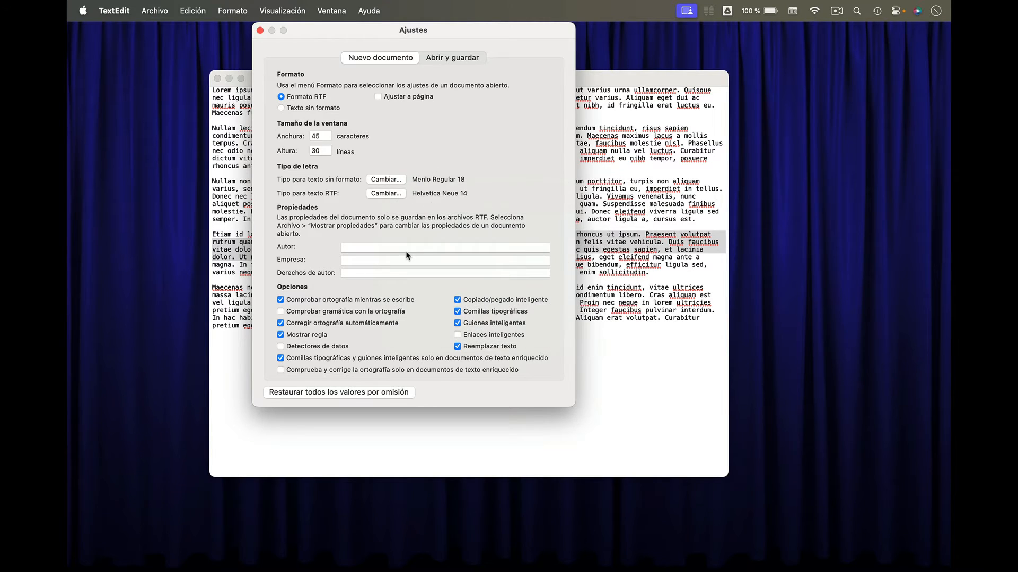
{"action": "left_click", "coordinate": [260, 30]}
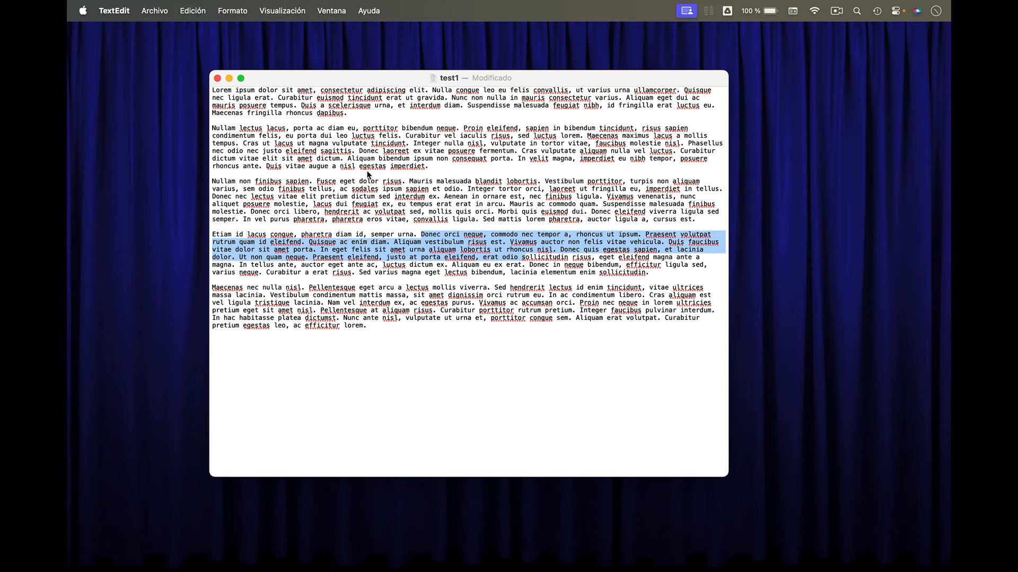
Close the test1 document and quit TextEdit completely
{"action": "left_click", "coordinate": [217, 80]}
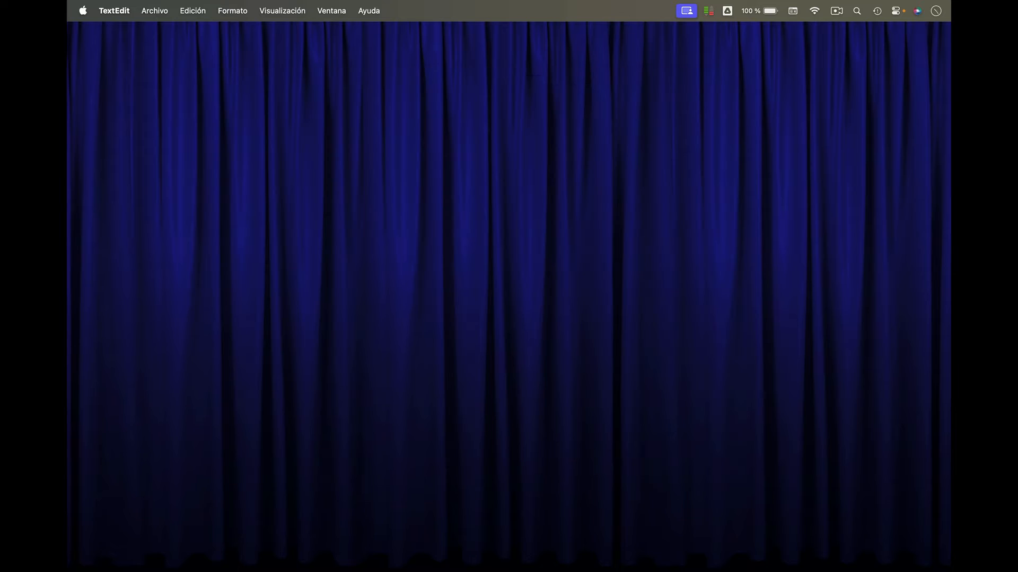
{"action": "mouse_move", "coordinate": [567, 546]}
{"action": "right_click", "coordinate": [660, 543]}
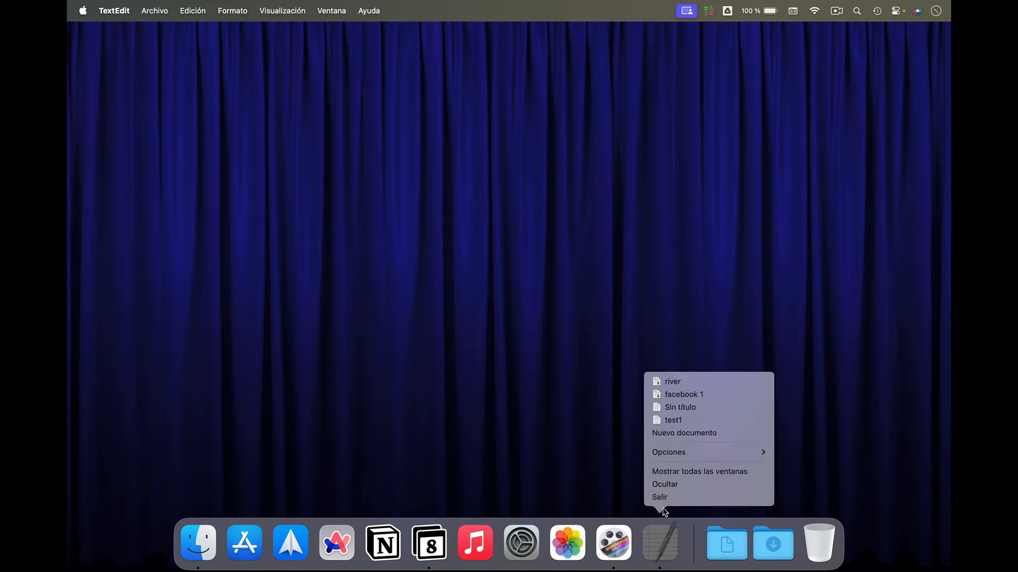
{"action": "left_click", "coordinate": [666, 498]}
Relaunch TextEdit, open test1 from the Escritorio folder and widen its window
{"action": "key", "text": "alt+space"}
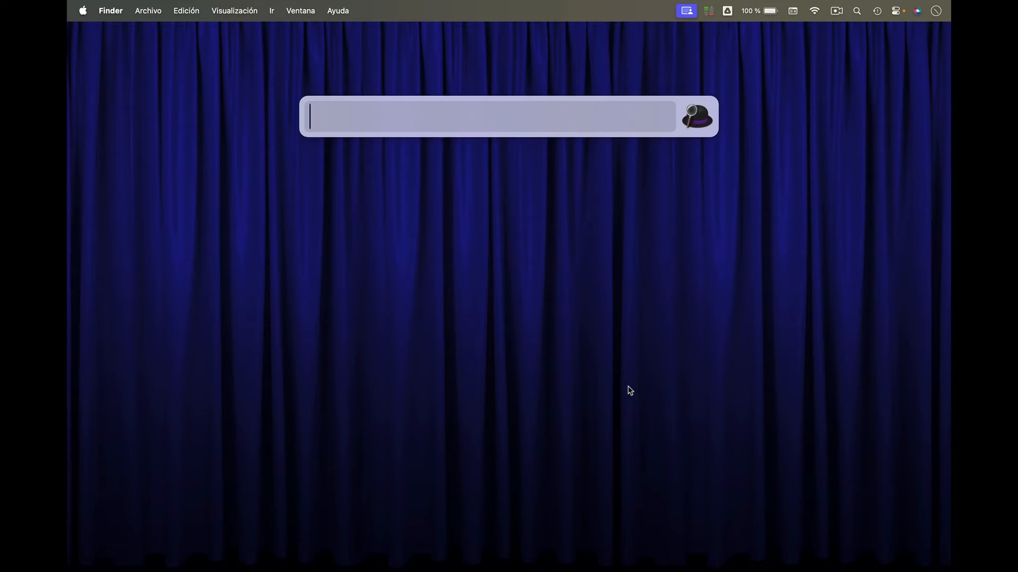
{"action": "type", "text": "text"}
{"action": "key", "text": "Return"}
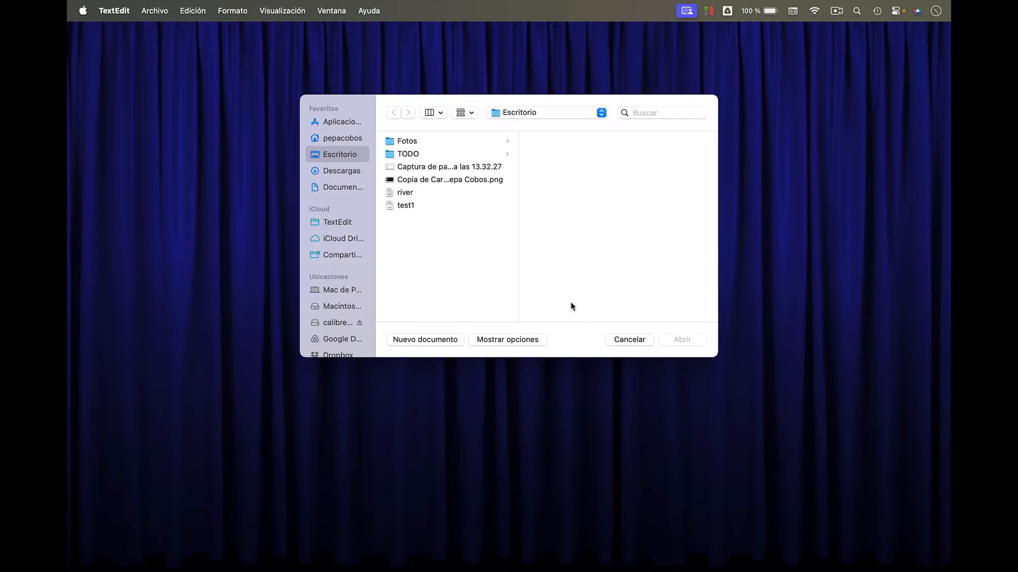
{"action": "double_click", "coordinate": [404, 205]}
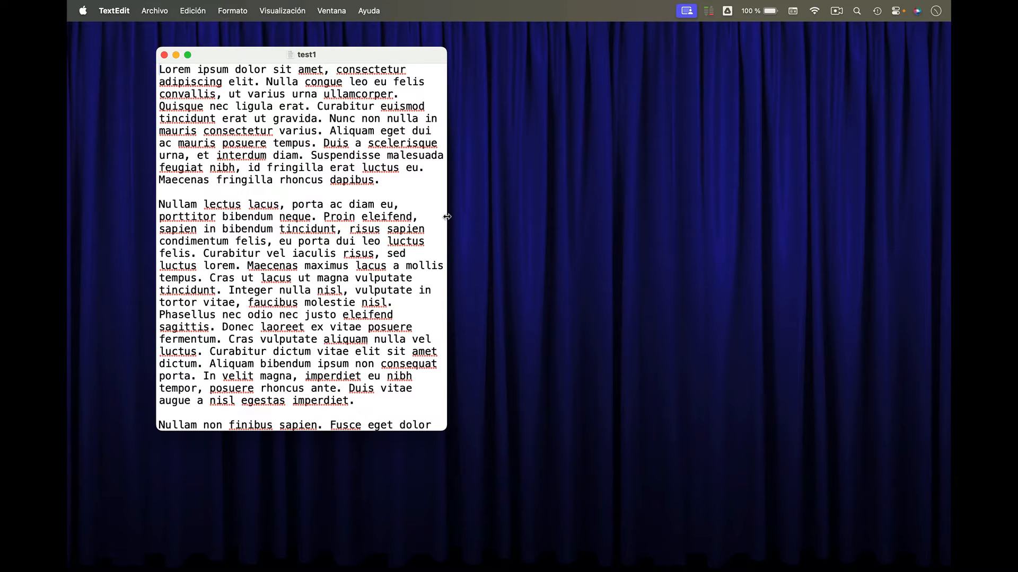
{"action": "left_click_drag", "start_coordinate": [447, 217], "coordinate": [636, 227]}
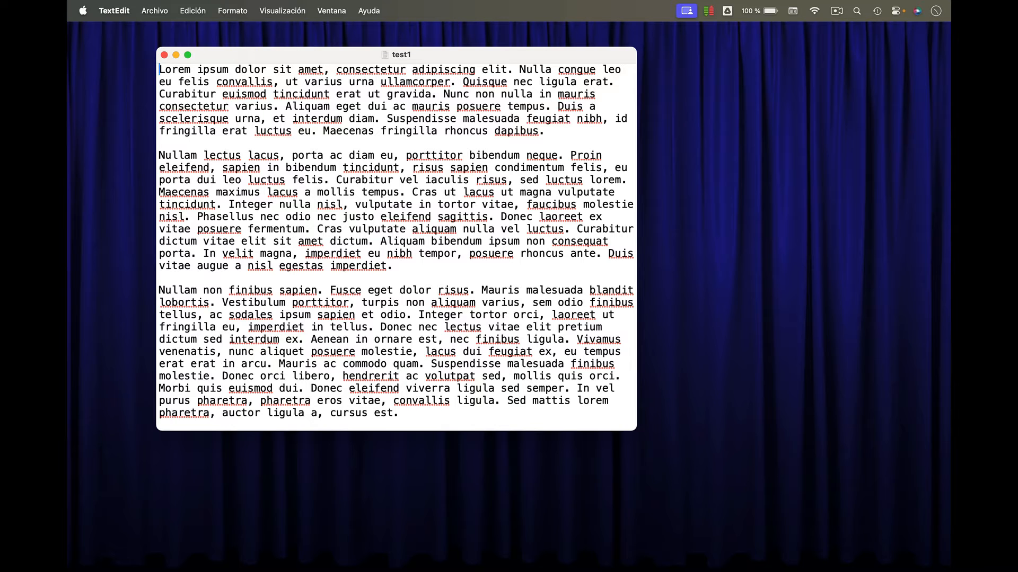
Convert test1 to rich text and format "Lorem ipsum dolor sit amet, consectetur adipiscing" in bold at size 18
{"action": "key", "text": "super+shift+t"}
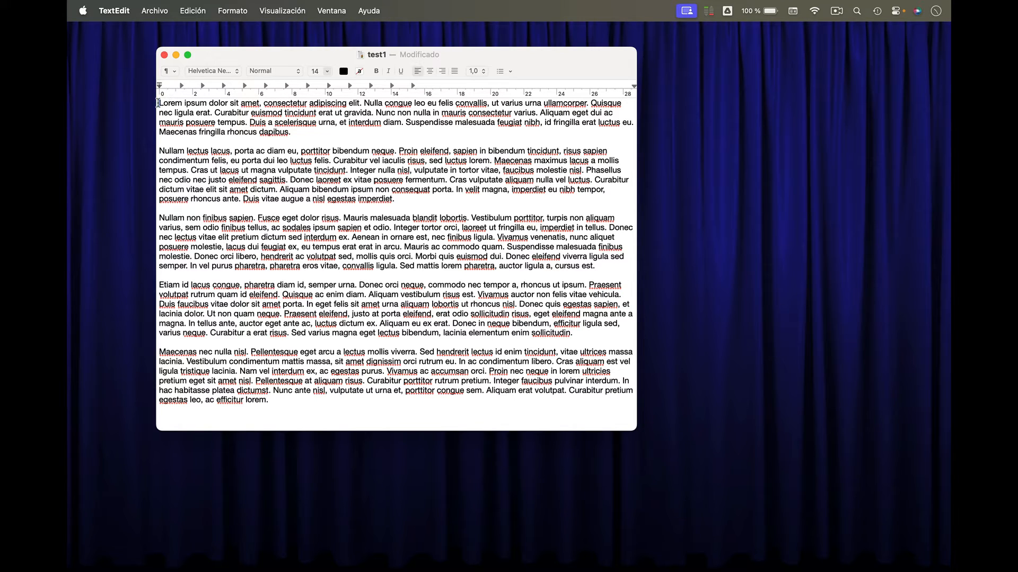
{"action": "left_click_drag", "start_coordinate": [160, 103], "coordinate": [345, 104]}
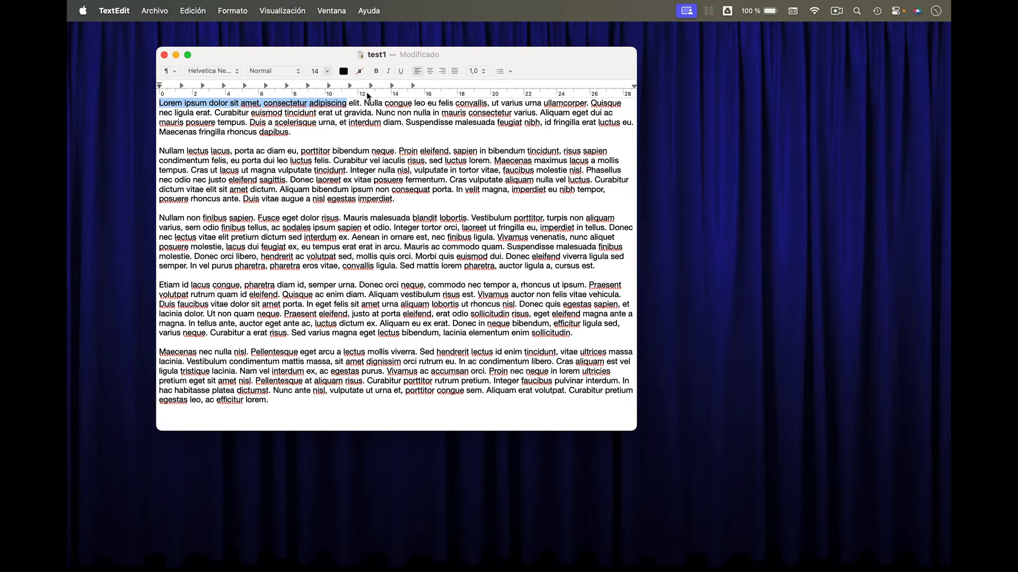
{"action": "left_click", "coordinate": [376, 71]}
{"action": "left_click", "coordinate": [327, 71]}
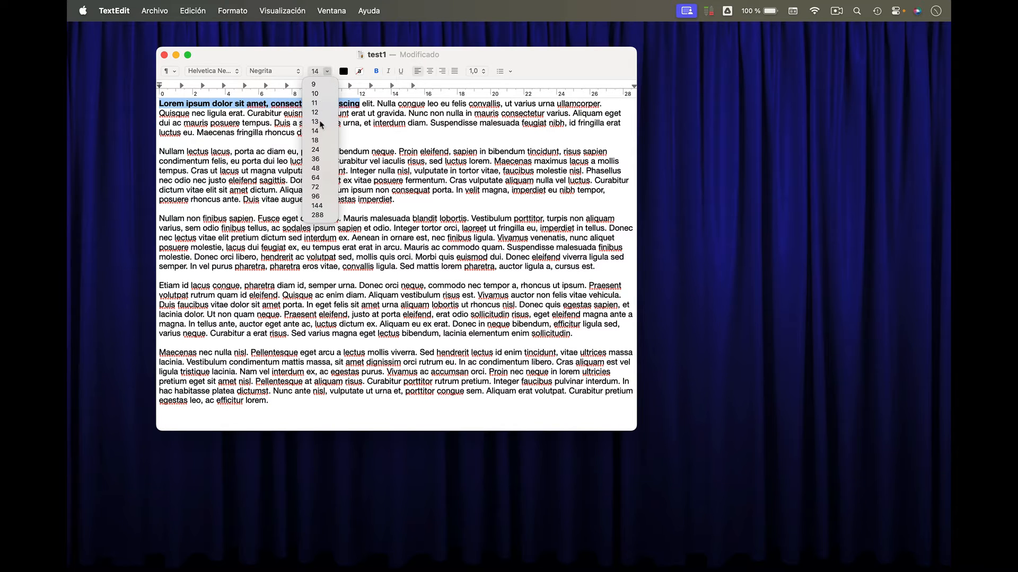
{"action": "left_click", "coordinate": [316, 136]}
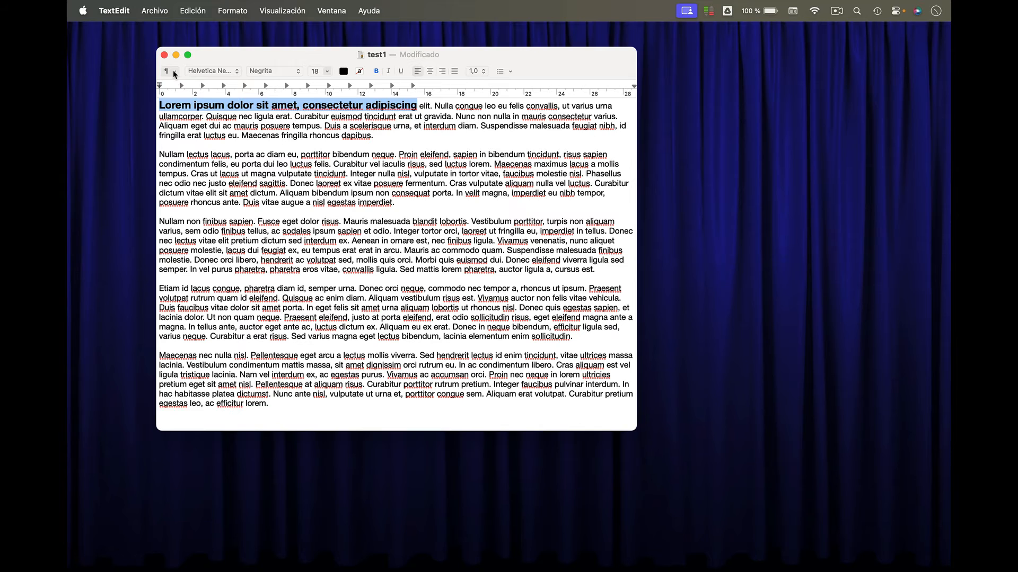
Save the selected text's formatting as a favourite style named "Titulo" plus the author's first name, leaving the font and ruler options off
{"action": "left_click_drag", "start_coordinate": [243, 53], "coordinate": [323, 92]}
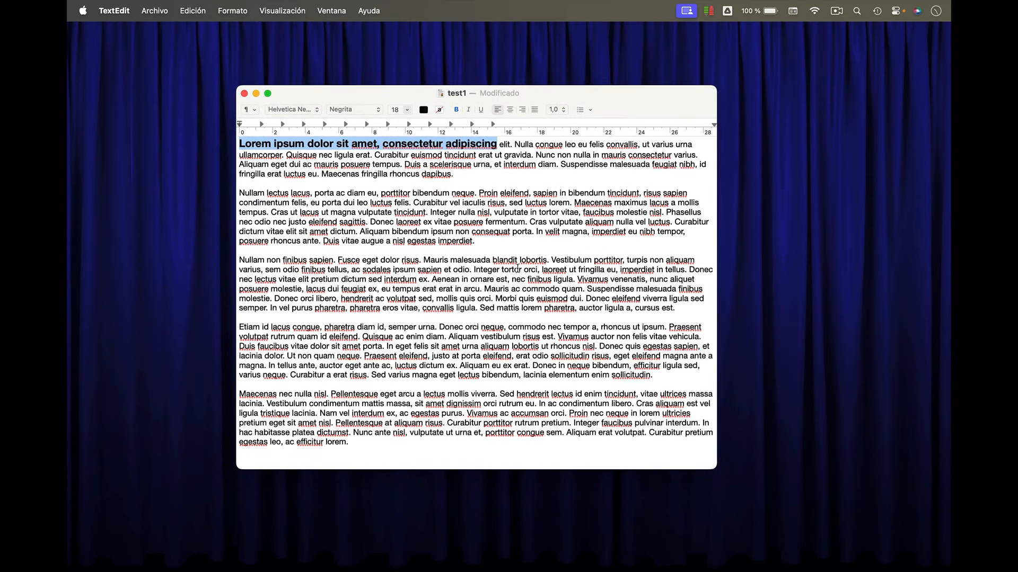
{"action": "left_click", "coordinate": [252, 110]}
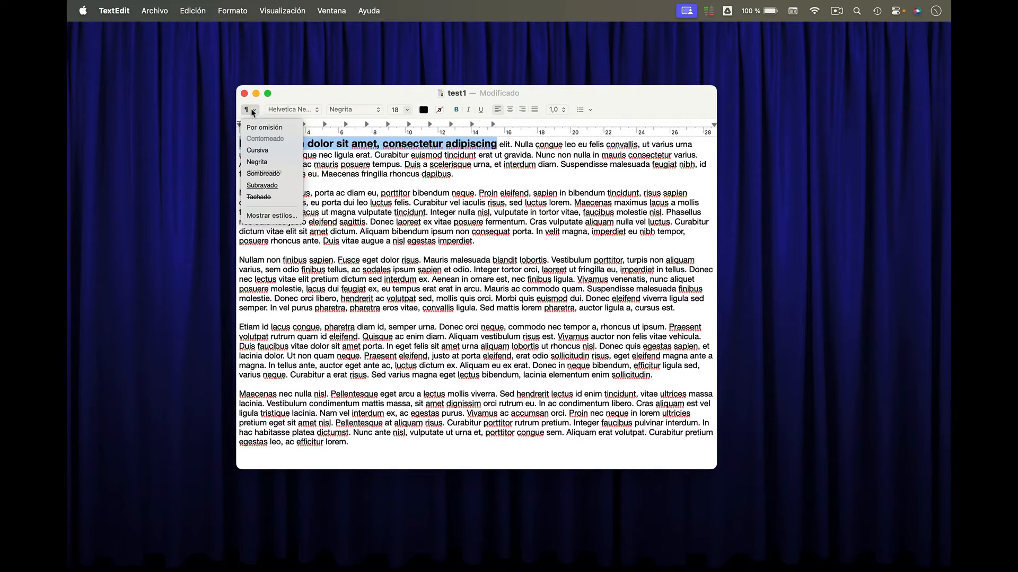
{"action": "left_click", "coordinate": [269, 216]}
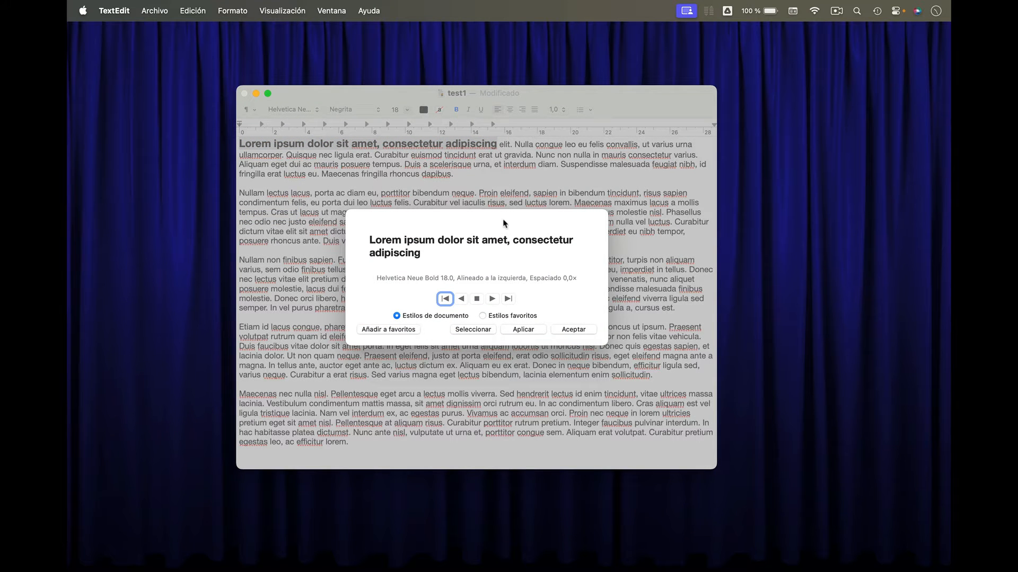
{"action": "left_click", "coordinate": [388, 329]}
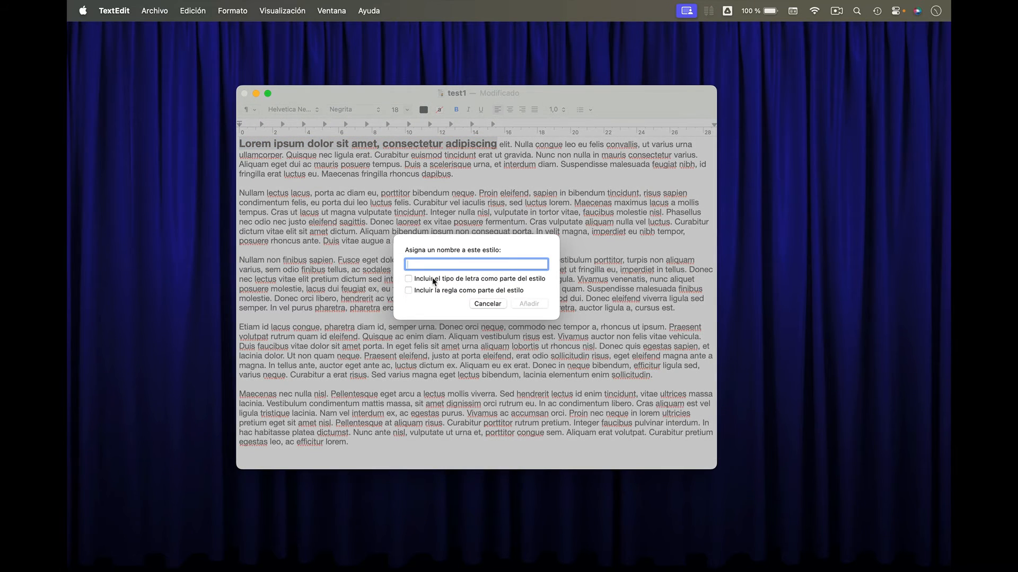
{"action": "type", "text": "Titulo Pepa"}
{"action": "left_click", "coordinate": [530, 303]}
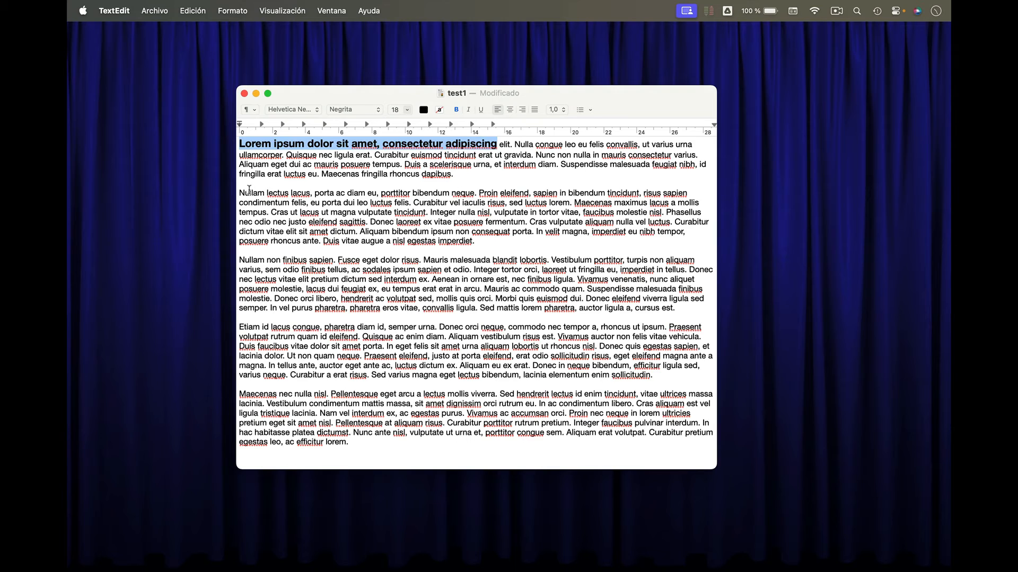
Apply the custom Titulo favourite style to the passage from "Nullam lectus lacus" to "eleifend sagittis" in the second paragraph
{"action": "left_click_drag", "start_coordinate": [241, 192], "coordinate": [366, 222]}
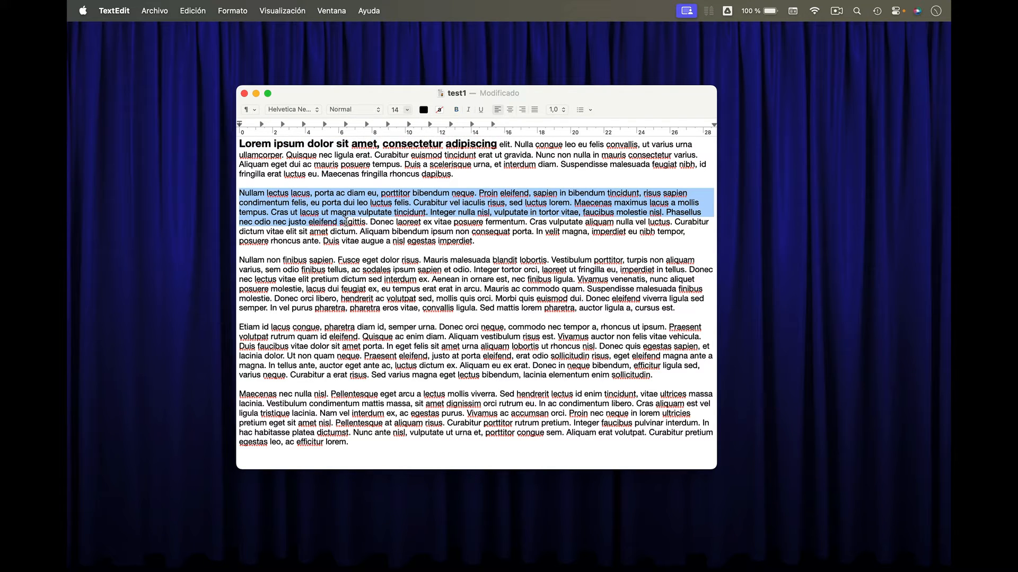
{"action": "left_click", "coordinate": [249, 109]}
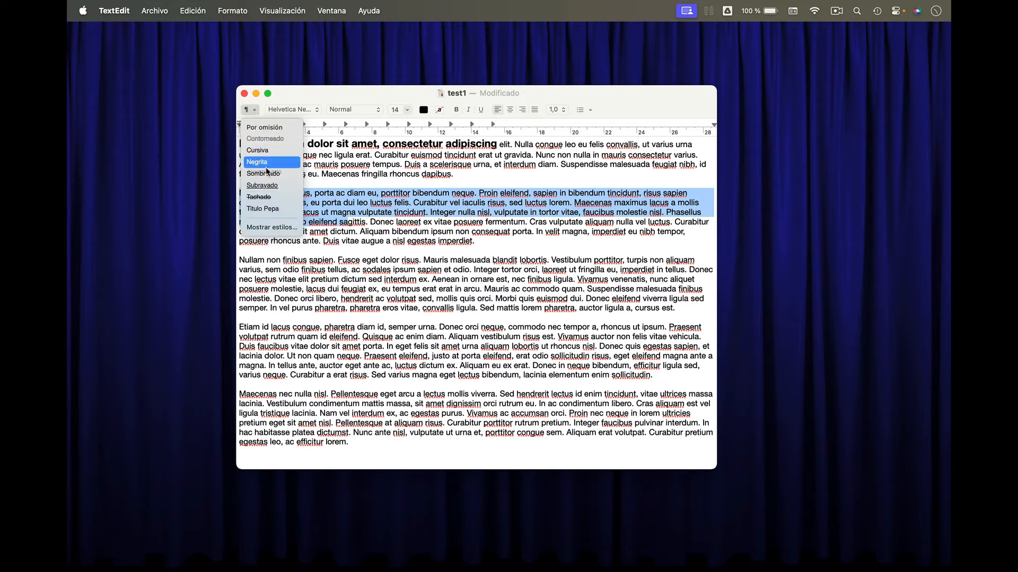
{"action": "left_click", "coordinate": [268, 208]}
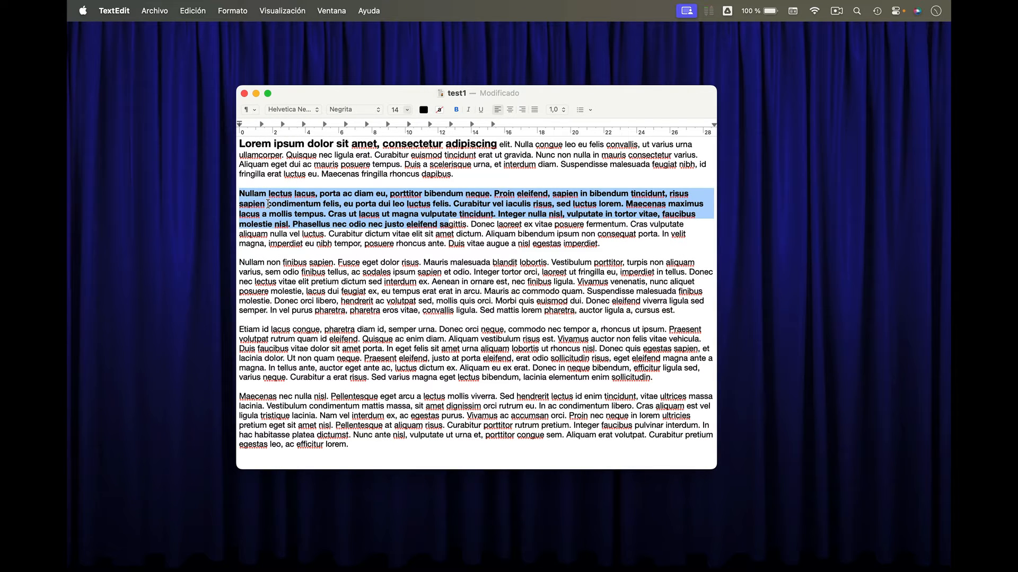
Apply the Por omisión style from the favourite styles to the selected second-paragraph passage
{"action": "left_click", "coordinate": [256, 112]}
{"action": "left_click", "coordinate": [268, 227]}
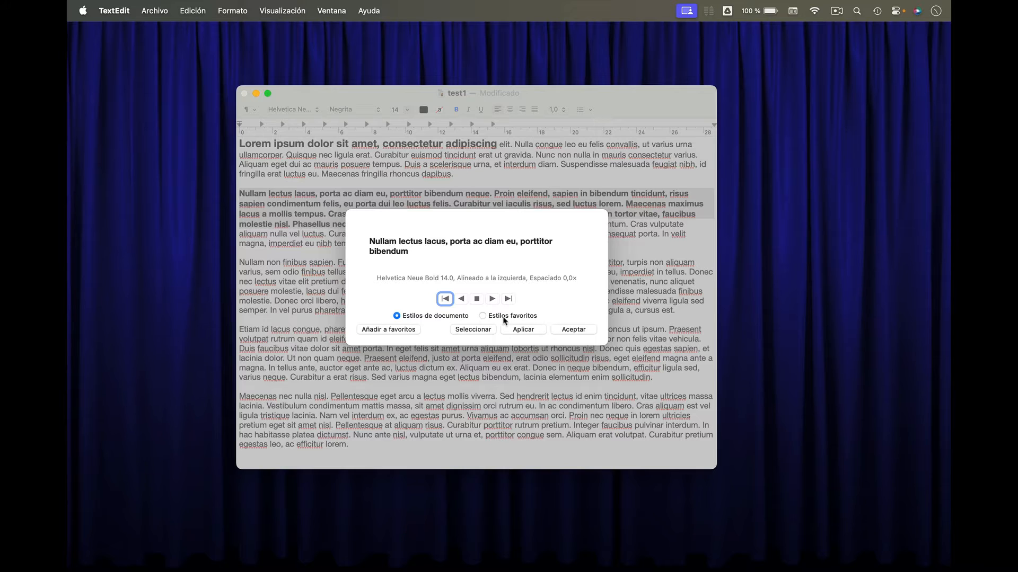
{"action": "left_click", "coordinate": [482, 316]}
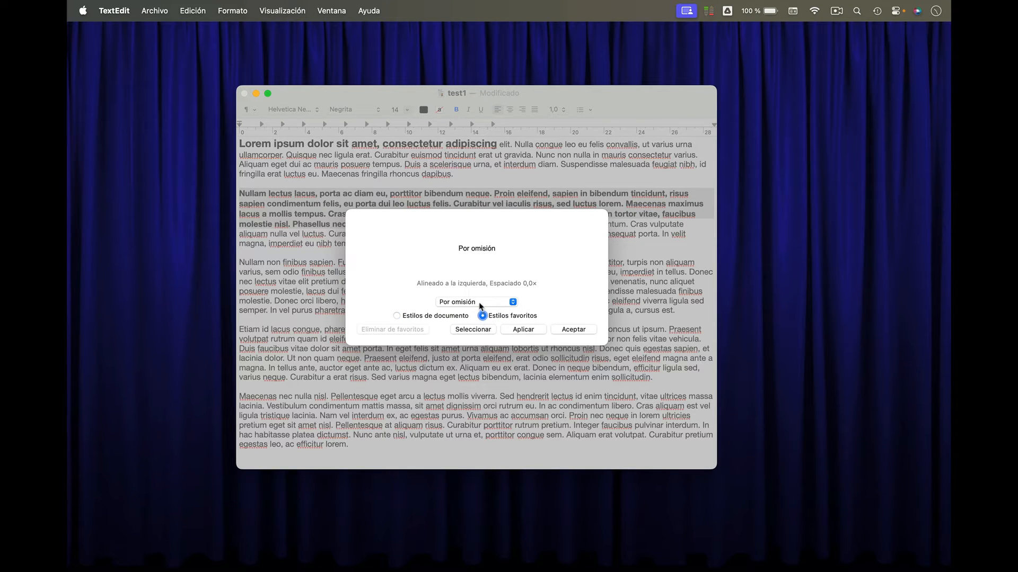
{"action": "left_click", "coordinate": [480, 302]}
{"action": "left_click", "coordinate": [478, 301]}
{"action": "left_click", "coordinate": [525, 329]}
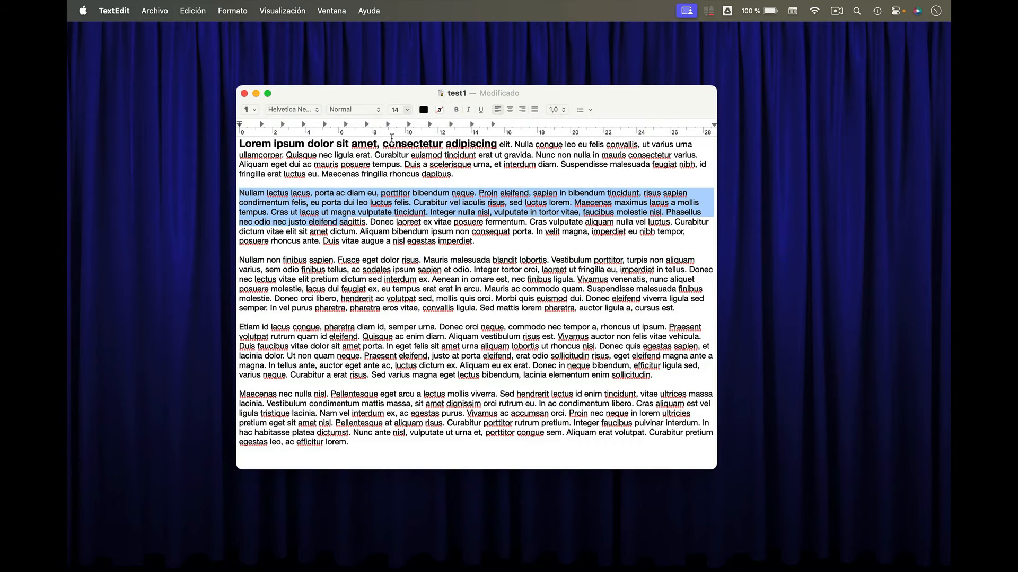
Format "Nullam lectus lacus, porta ac diam eu" at the start of the second paragraph in bold at size 48
{"action": "left_click", "coordinate": [308, 192]}
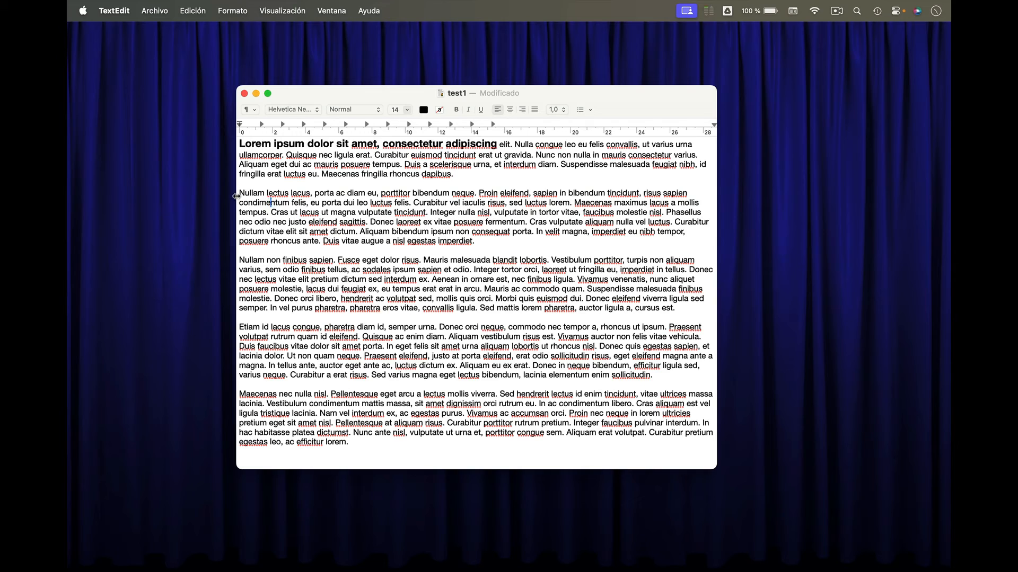
{"action": "left_click_drag", "start_coordinate": [239, 193], "coordinate": [376, 193]}
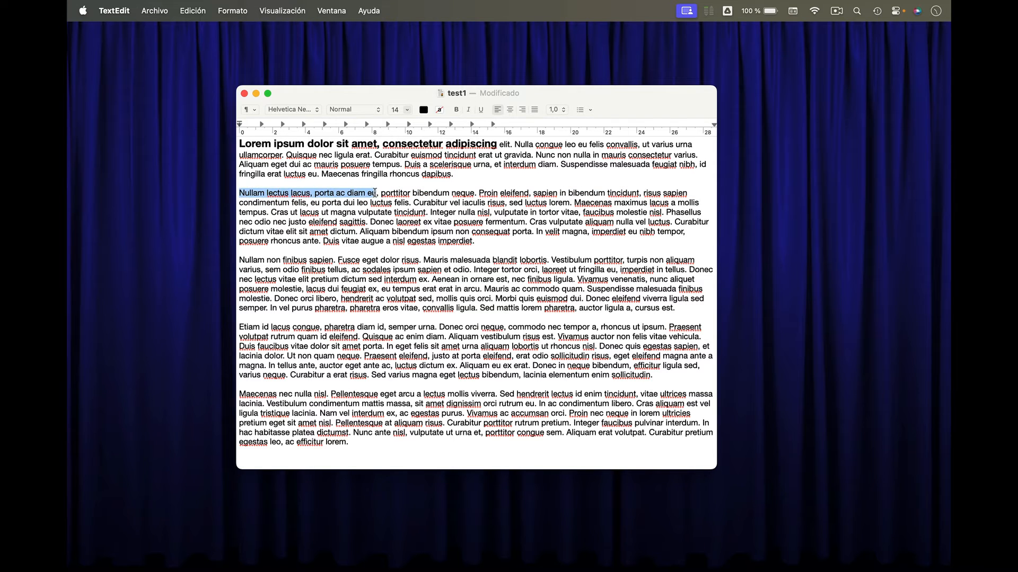
{"action": "left_click", "coordinate": [456, 109]}
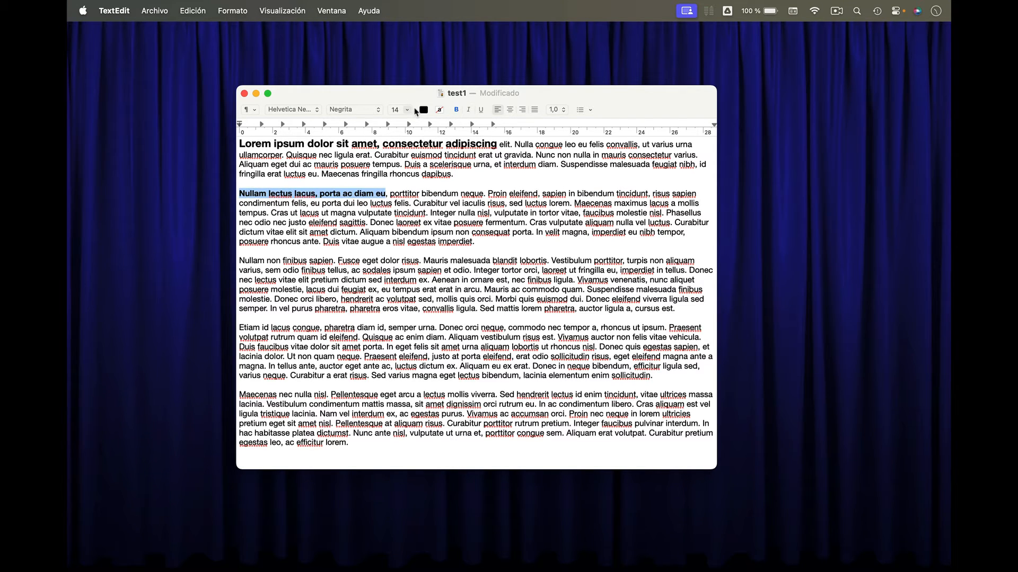
{"action": "left_click", "coordinate": [408, 110]}
{"action": "left_click", "coordinate": [396, 207]}
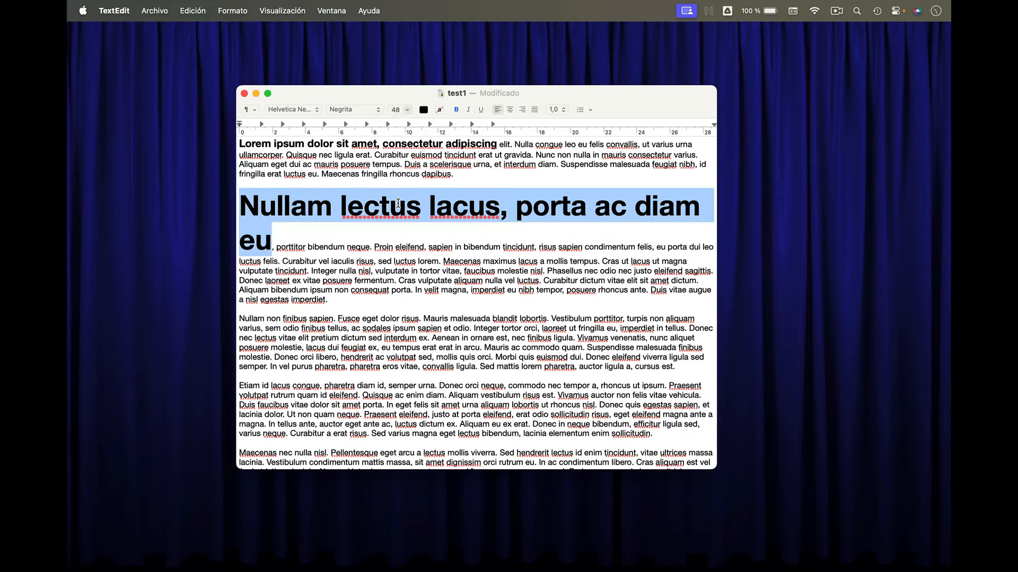
Save the selected heading's formatting as a favourite style named "Titulo 2", including the font as part of the style
{"action": "left_click", "coordinate": [248, 110]}
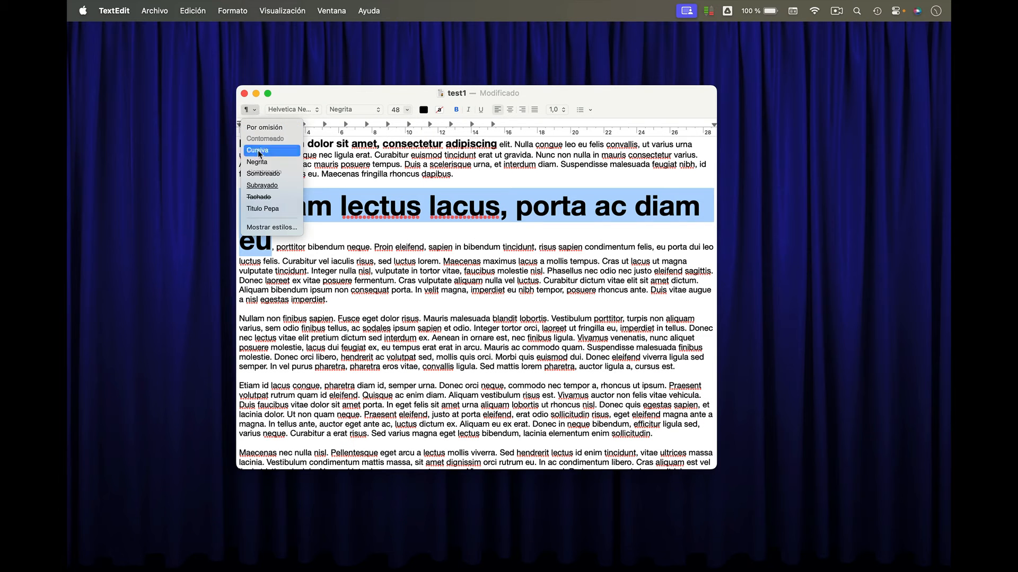
{"action": "left_click", "coordinate": [263, 228]}
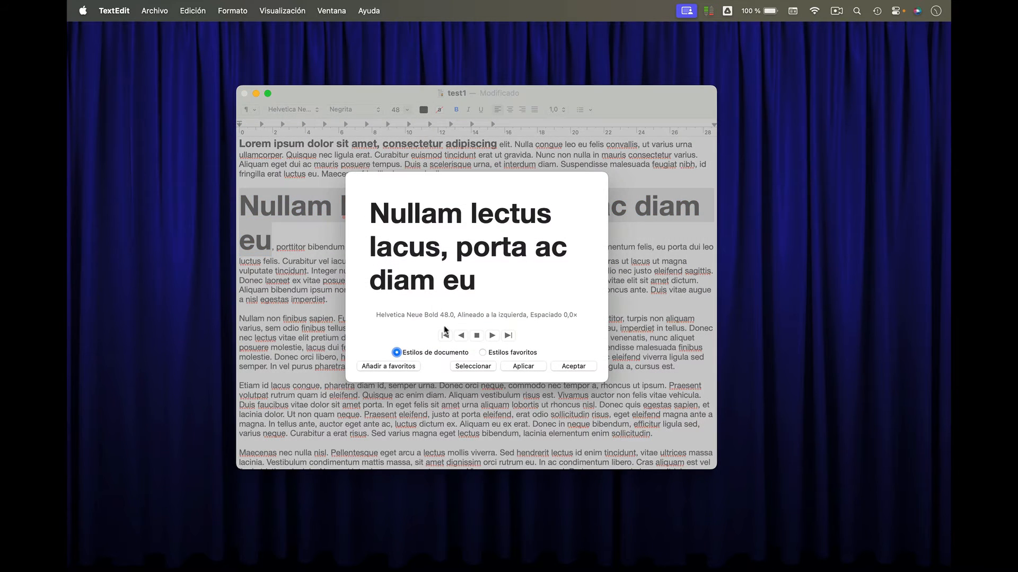
{"action": "left_click", "coordinate": [396, 366]}
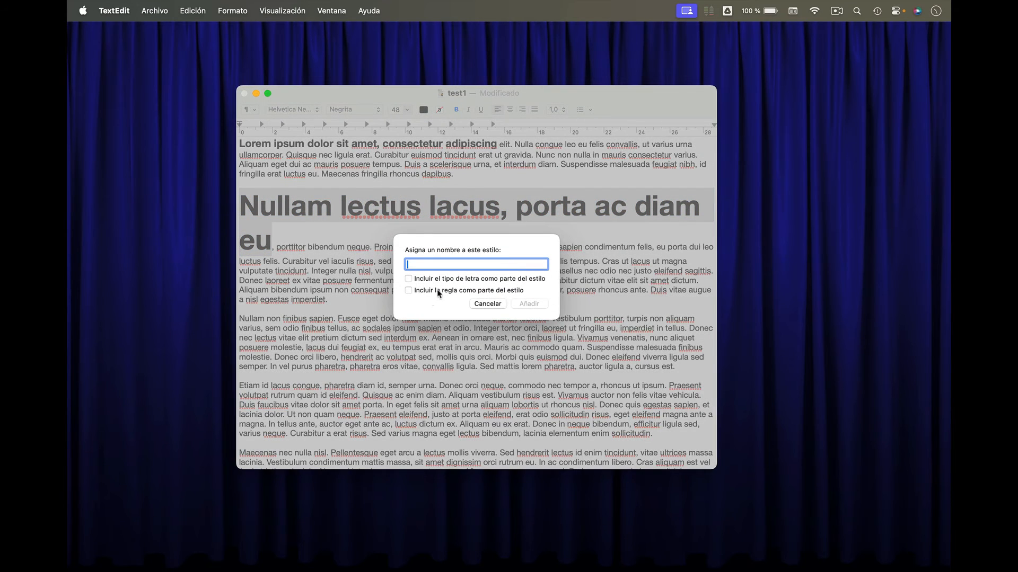
{"action": "type", "text": "Titulo 2"}
{"action": "left_click", "coordinate": [408, 279]}
{"action": "left_click", "coordinate": [530, 303]}
Apply the Titulo 2 favourite style to "e eget dolor risus" in the third paragraph
{"action": "left_click_drag", "start_coordinate": [356, 318], "coordinate": [419, 319]}
{"action": "left_click", "coordinate": [249, 110]}
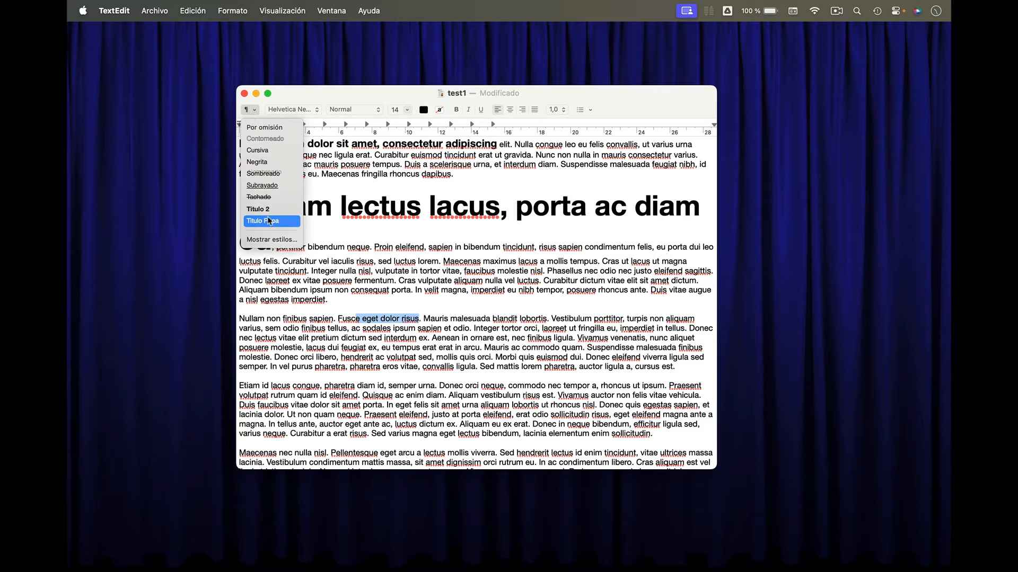
{"action": "left_click", "coordinate": [265, 209]}
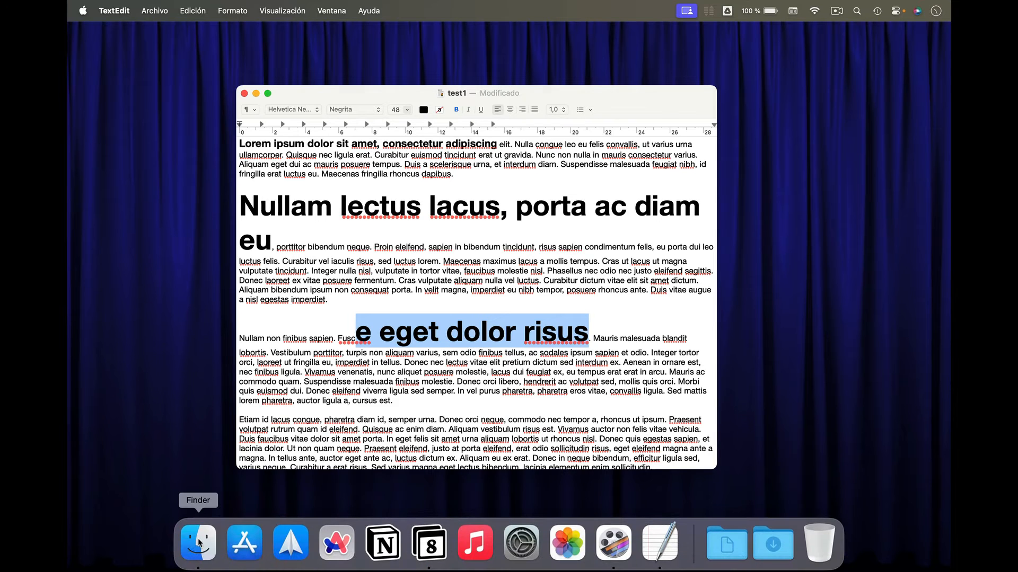
Insert logo redondo.png from the desktop's Fotos folder in Finder between the second and third paragraphs, converting the document to RTFD
{"action": "left_click", "coordinate": [198, 543]}
{"action": "left_click_drag", "start_coordinate": [341, 114], "coordinate": [626, 117]}
{"action": "left_click", "coordinate": [689, 141]}
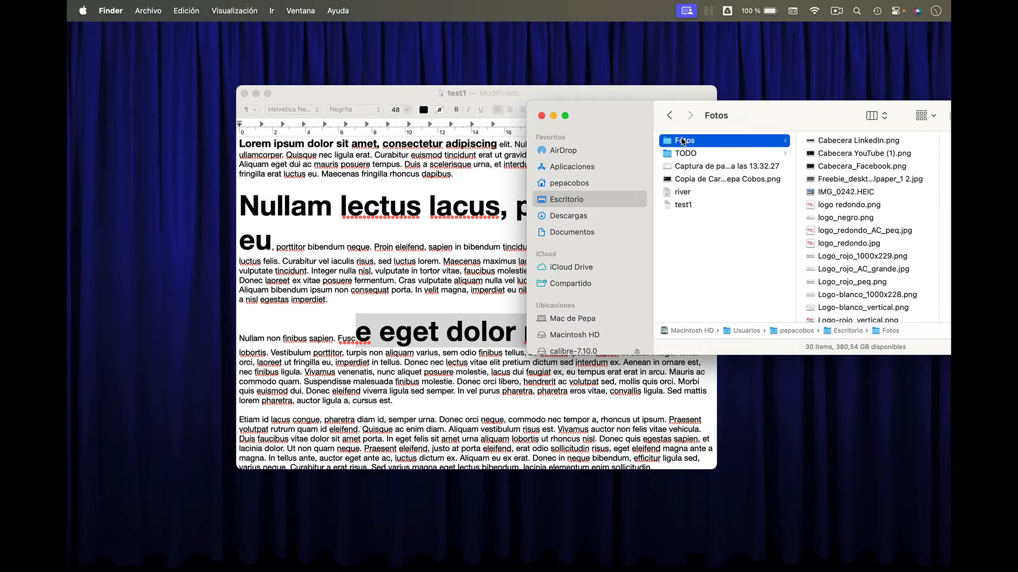
{"action": "left_click", "coordinate": [846, 205]}
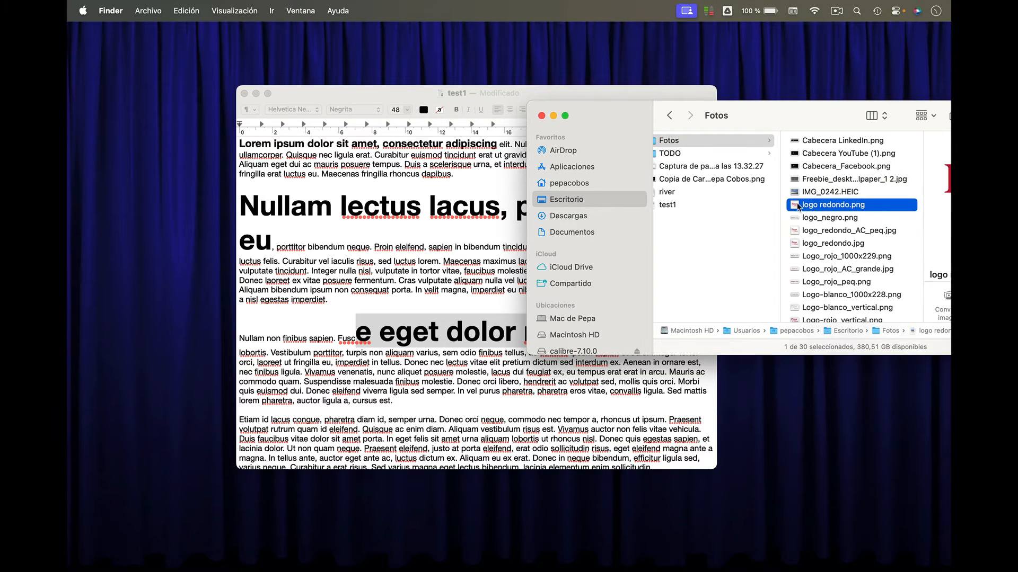
{"action": "left_click_drag", "start_coordinate": [799, 208], "coordinate": [321, 308]}
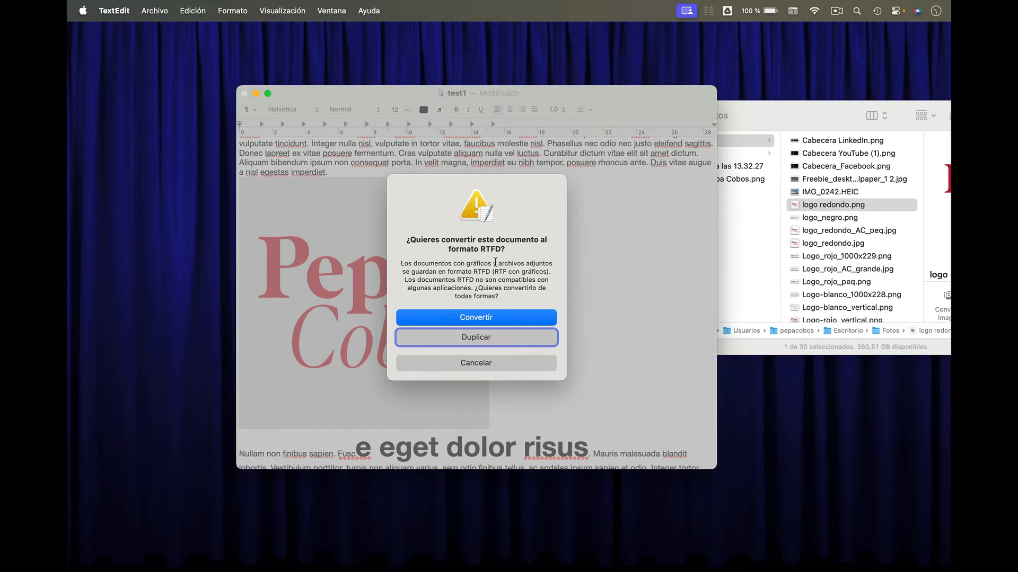
{"action": "left_click", "coordinate": [476, 317]}
{"action": "left_click", "coordinate": [541, 295]}
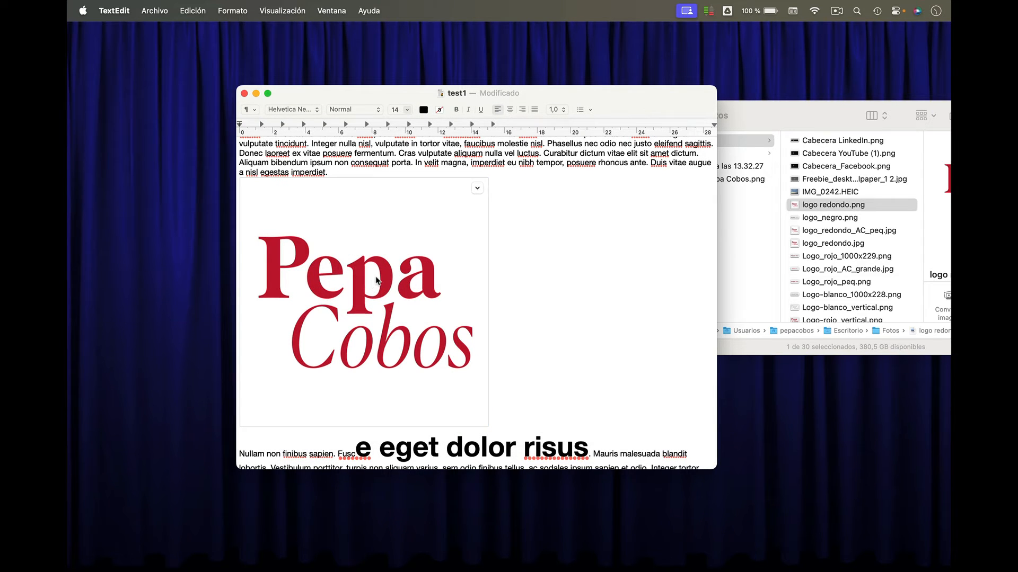
Centre the inserted logo image horizontally in the document
{"action": "left_click", "coordinate": [322, 248]}
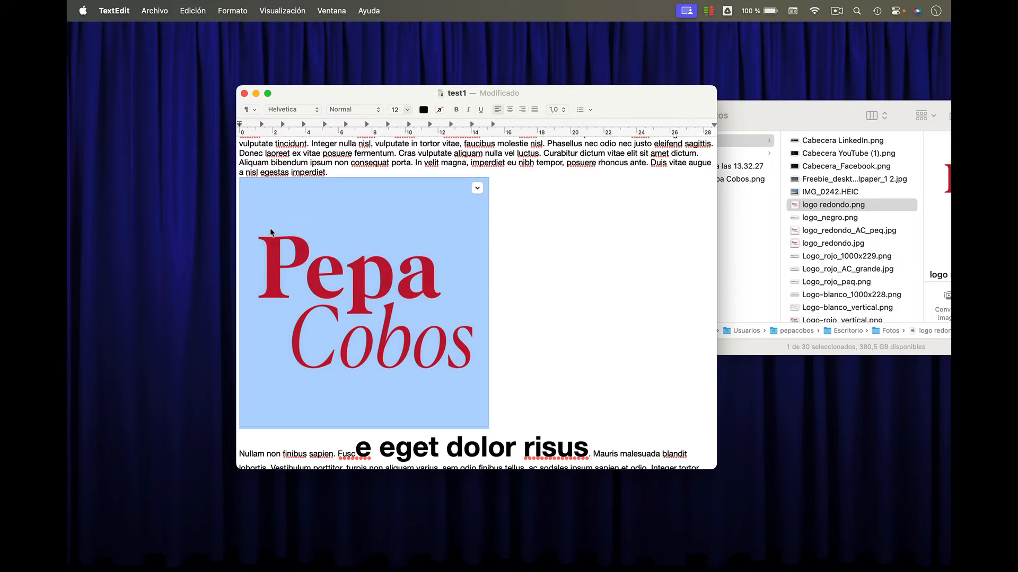
{"action": "left_click", "coordinate": [510, 110]}
{"action": "left_click", "coordinate": [498, 153]}
Add a blank line above the logo and another below it, before the third paragraph
{"action": "left_click", "coordinate": [329, 172]}
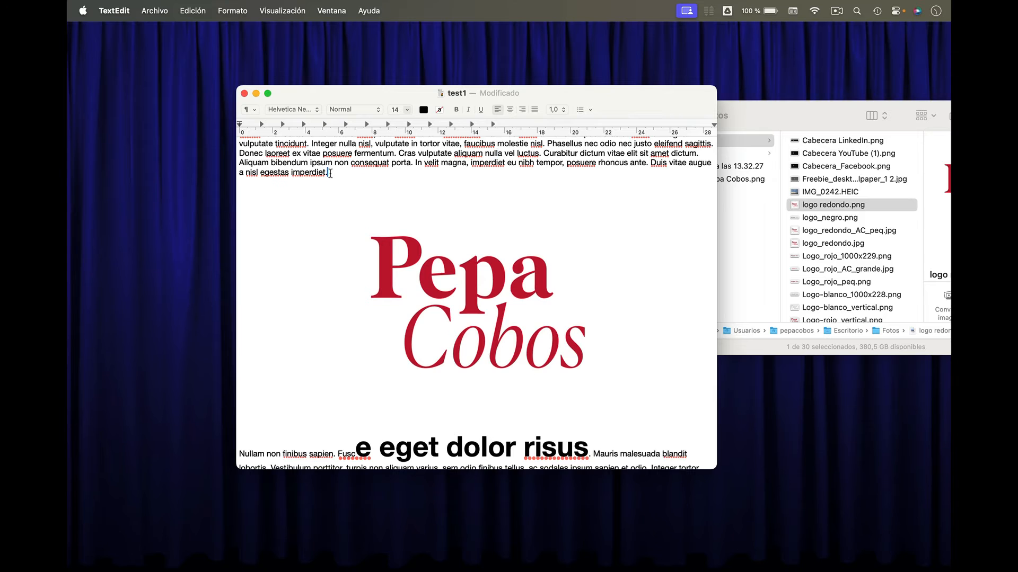
{"action": "key", "text": "Return"}
{"action": "scroll", "coordinate": [422, 238], "scroll_direction": "down", "scroll_amount": 3}
{"action": "scroll", "coordinate": [421, 238], "scroll_direction": "down", "scroll_amount": 5}
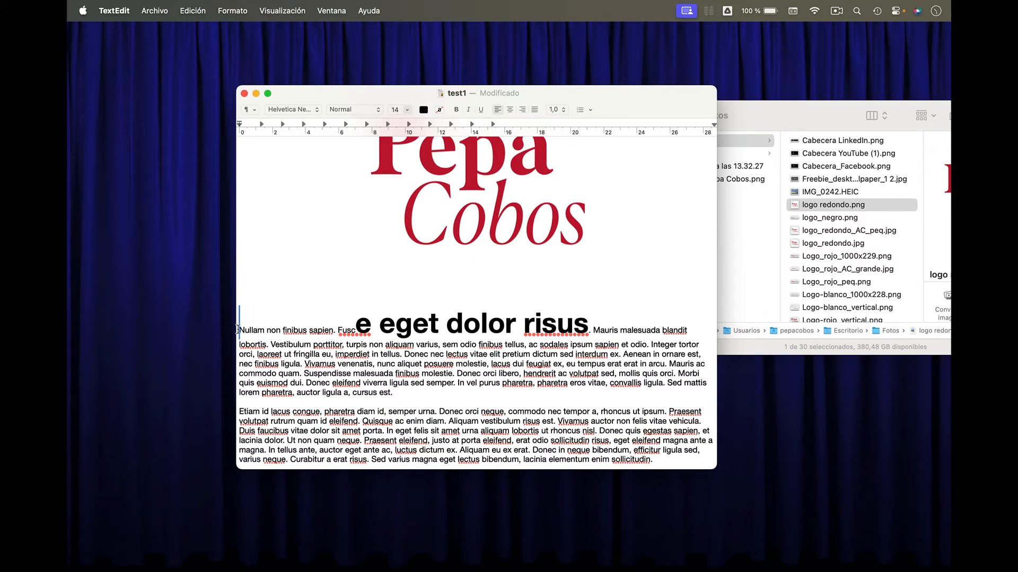
{"action": "left_click", "coordinate": [238, 330]}
{"action": "scroll", "coordinate": [406, 312], "scroll_direction": "up", "scroll_amount": 3}
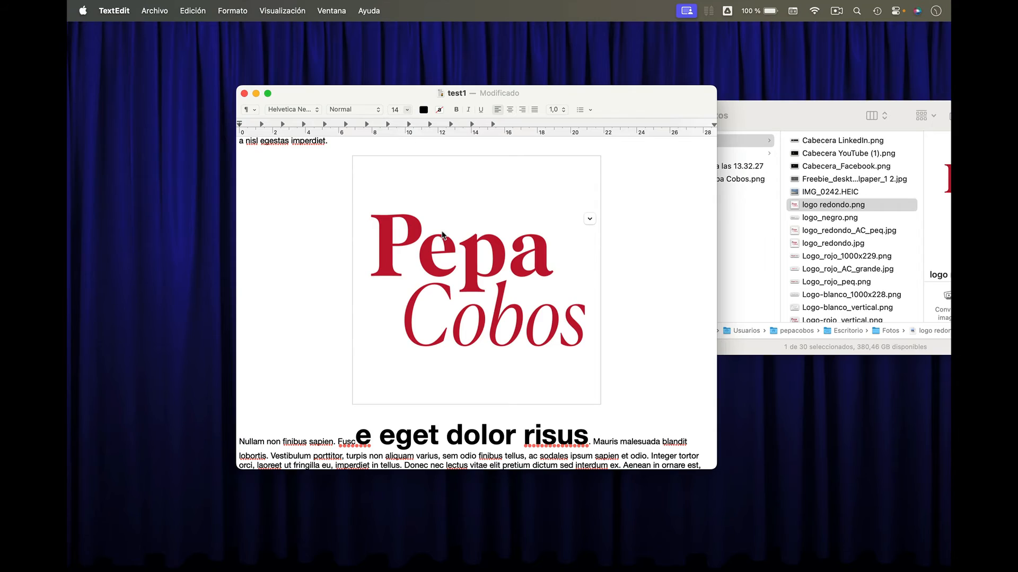
Convert the test1 document to plain text, accepting the loss of styles and images
{"action": "key", "text": "super+shift+t"}
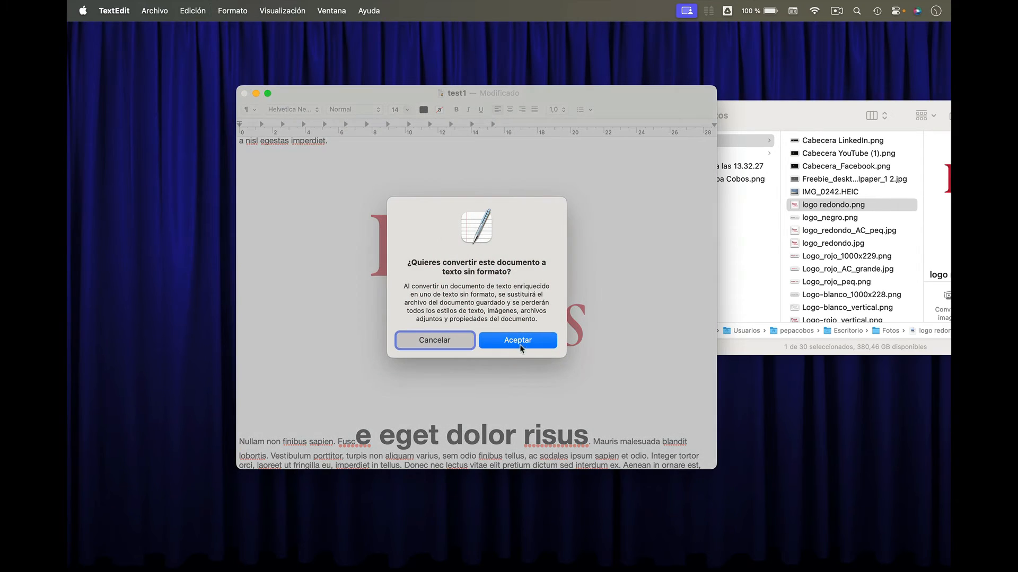
{"action": "left_click", "coordinate": [506, 341]}
{"action": "scroll", "coordinate": [441, 271], "scroll_direction": "up", "scroll_amount": 5}
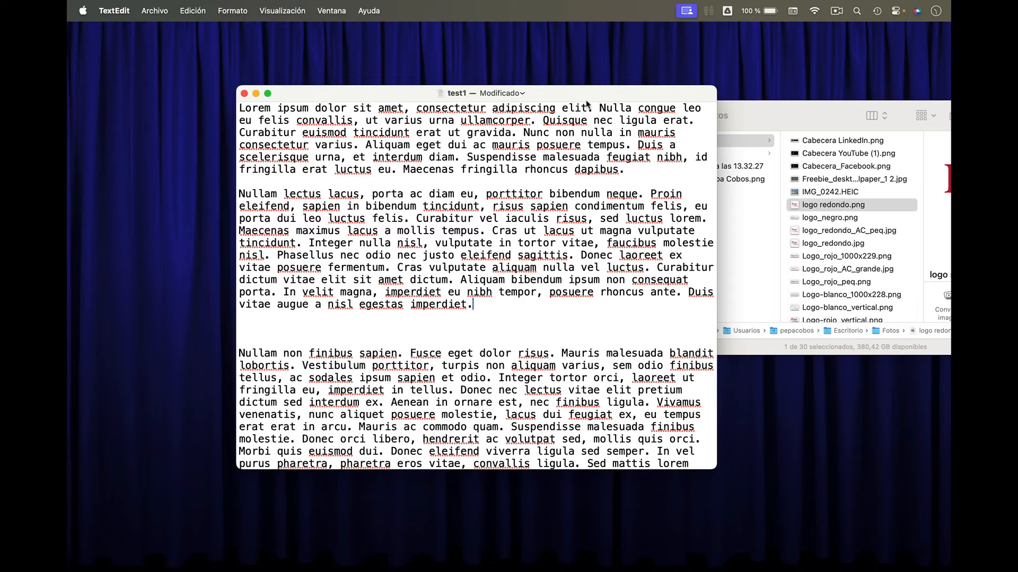
Close the Finder window and return to the end of the second paragraph in test1
{"action": "left_click", "coordinate": [771, 127]}
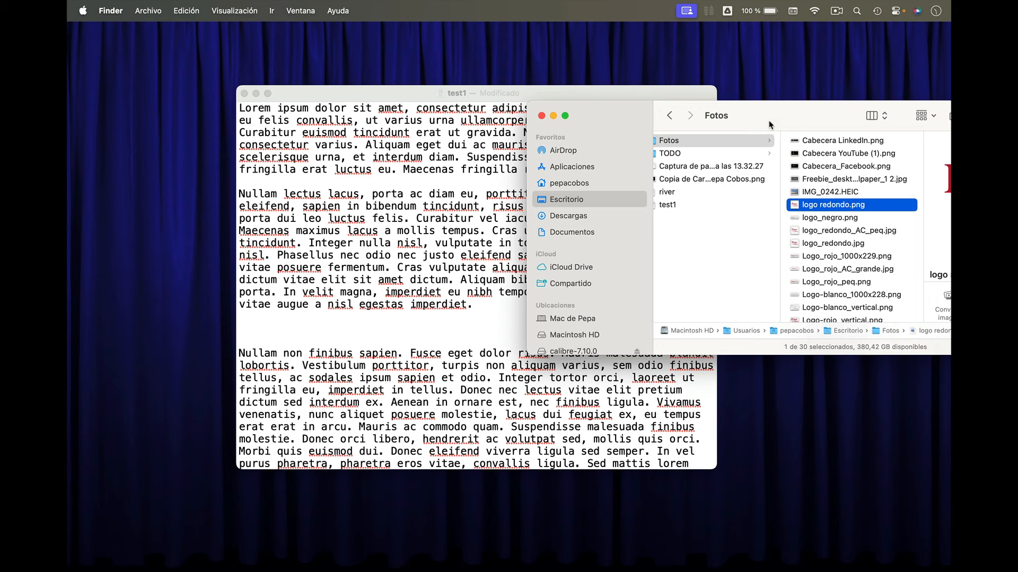
{"action": "left_click", "coordinate": [541, 116]}
{"action": "left_click", "coordinate": [472, 306]}
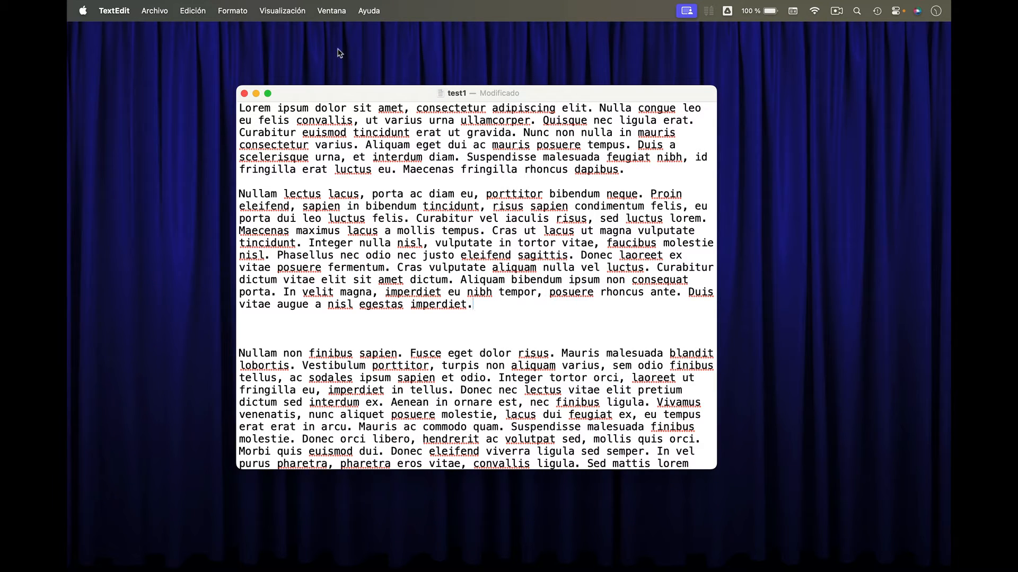
Wrap the document to the page and look through its page layout, returning to the beginning
{"action": "left_click", "coordinate": [229, 12]}
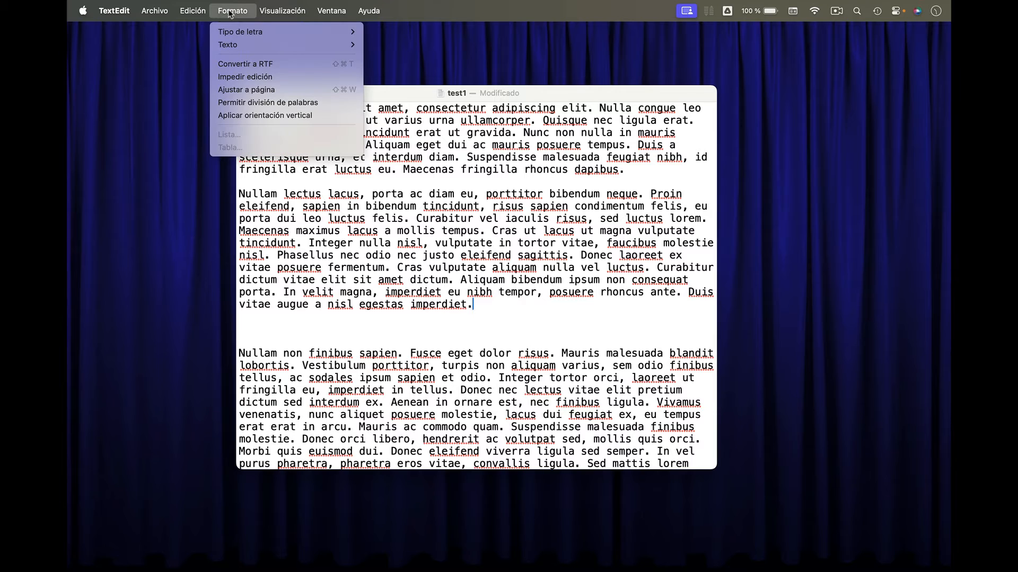
{"action": "left_click", "coordinate": [246, 89]}
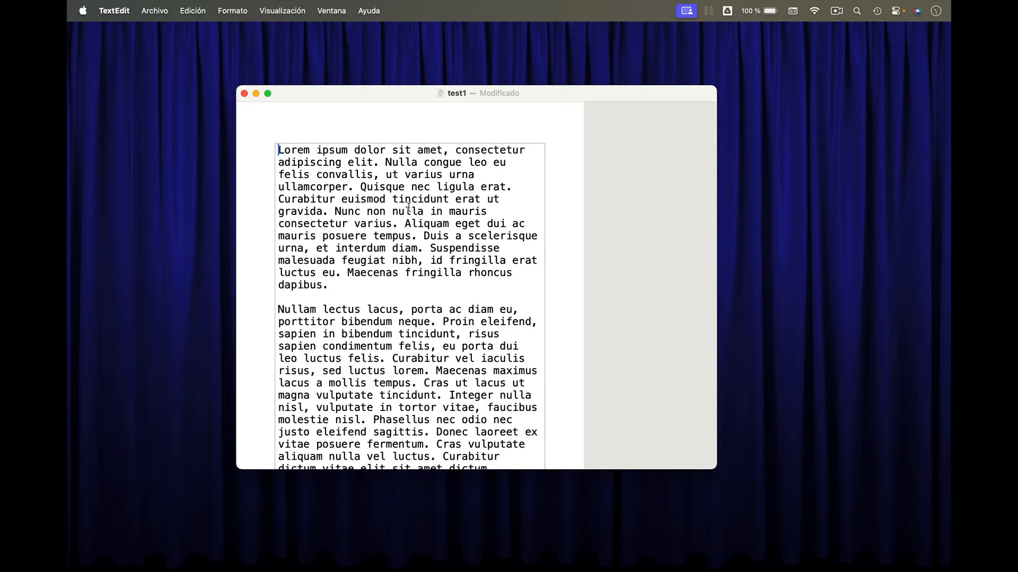
{"action": "scroll", "coordinate": [408, 207], "scroll_direction": "down", "scroll_amount": 12}
{"action": "scroll", "coordinate": [408, 207], "scroll_direction": "down", "scroll_amount": 10}
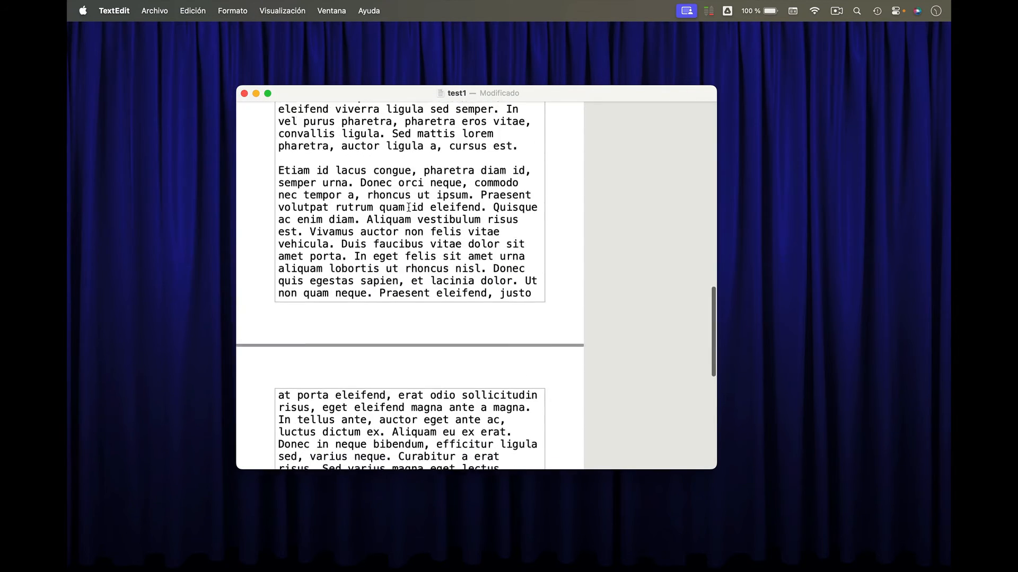
{"action": "key", "text": "super+Up"}
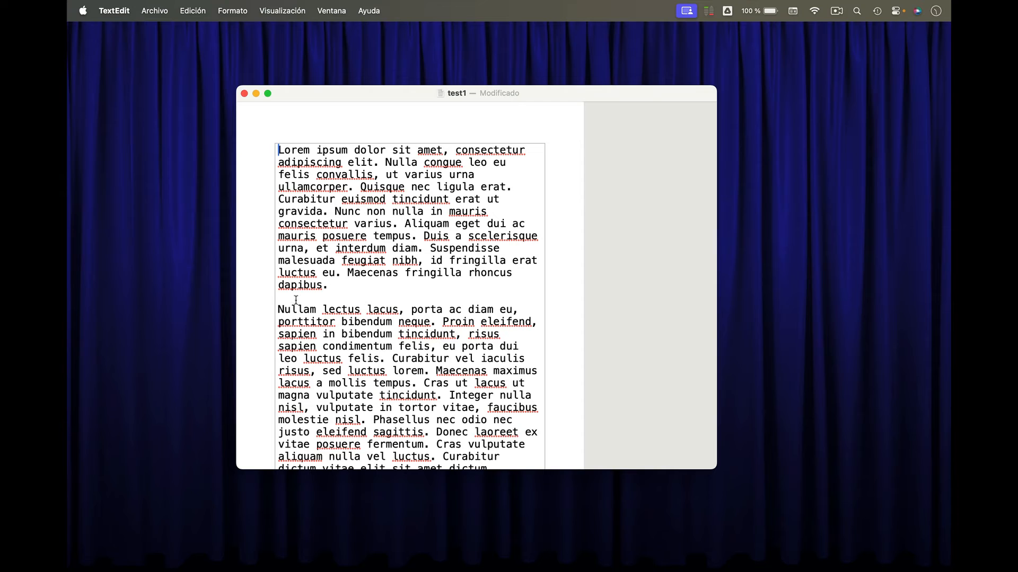
Insert a page break at the end of the first paragraph and review how the text divides between pages
{"action": "left_click", "coordinate": [328, 286]}
{"action": "left_click", "coordinate": [198, 12]}
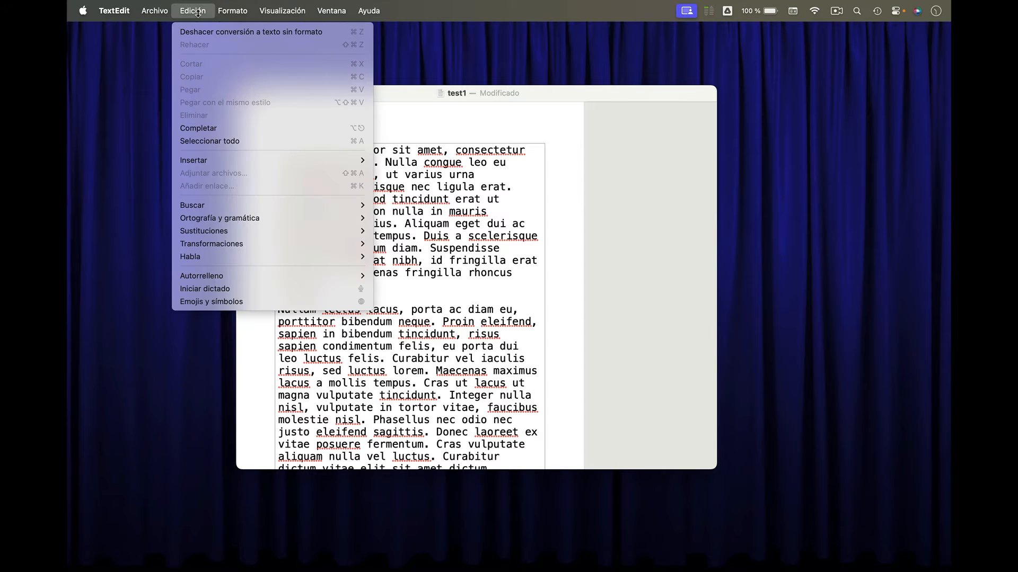
{"action": "mouse_move", "coordinate": [207, 160]}
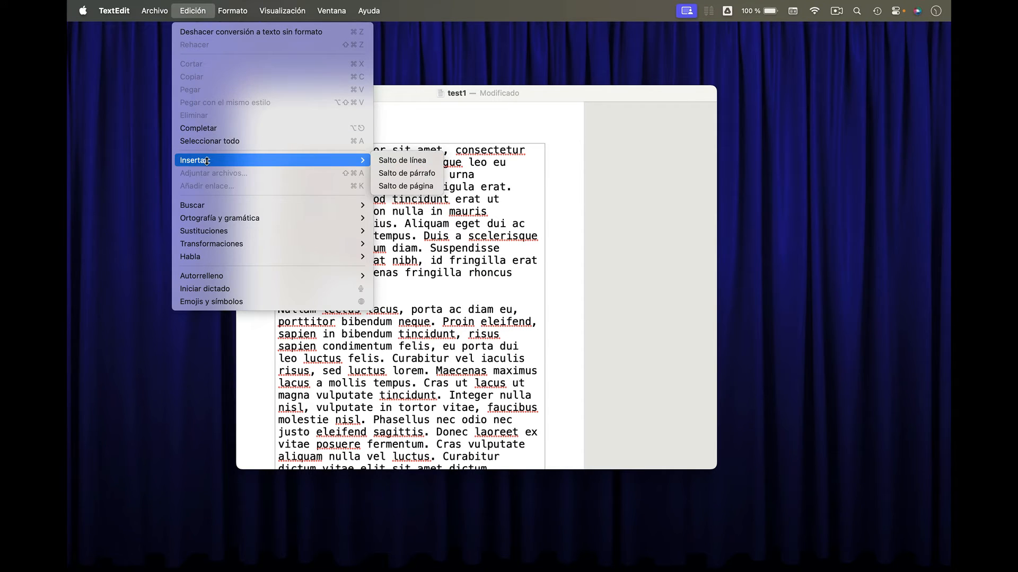
{"action": "left_click", "coordinate": [406, 186]}
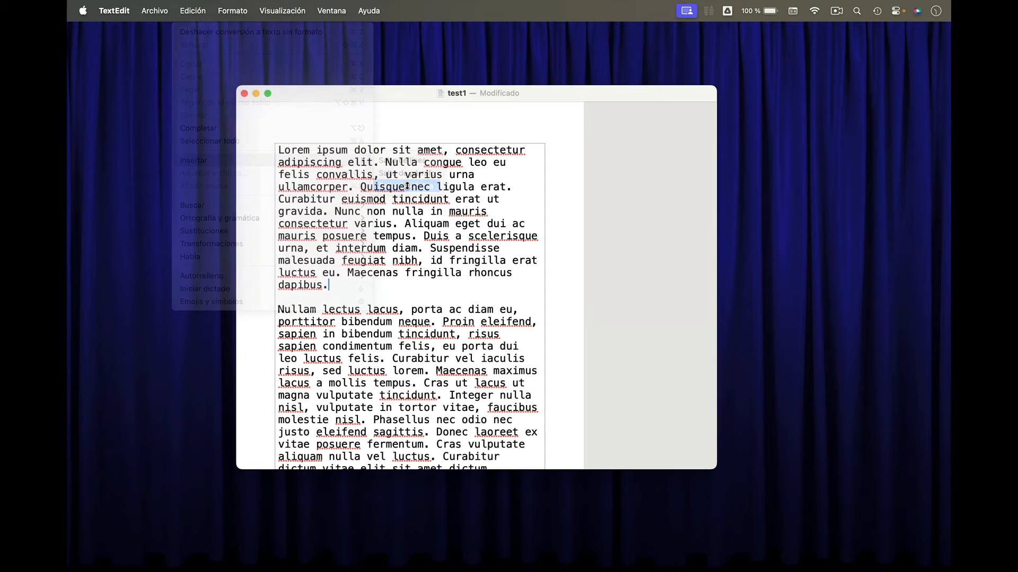
{"action": "key", "text": "super+z"}
{"action": "scroll", "coordinate": [405, 249], "scroll_direction": "up", "scroll_amount": 3}
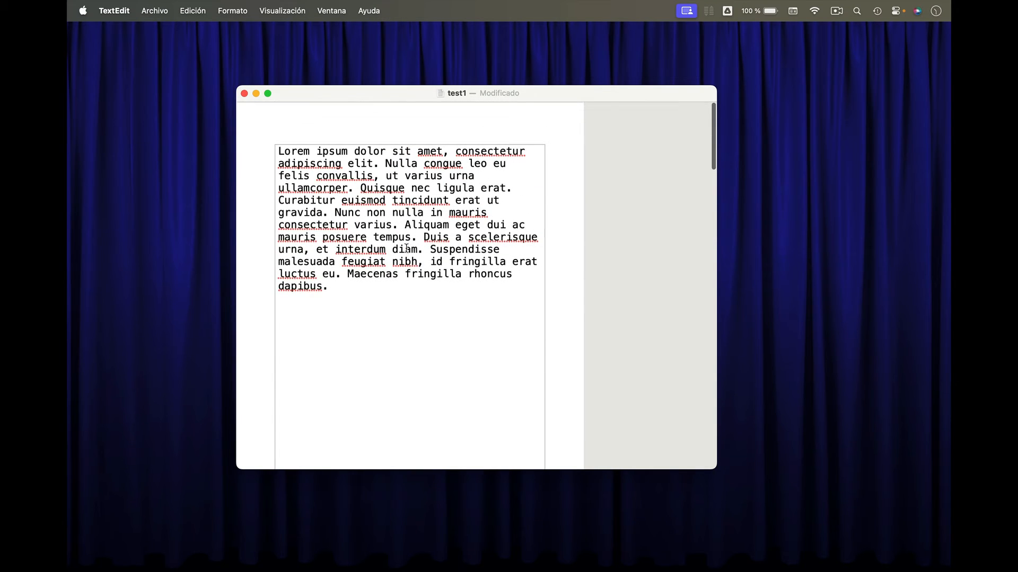
{"action": "scroll", "coordinate": [397, 290], "scroll_direction": "down", "scroll_amount": 10}
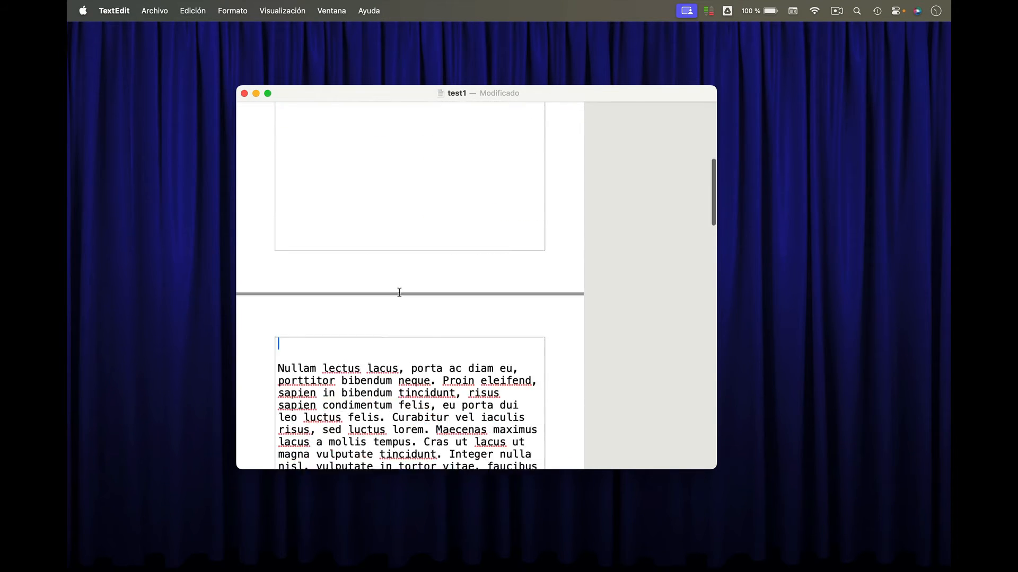
{"action": "scroll", "coordinate": [399, 292], "scroll_direction": "up", "scroll_amount": 6}
{"action": "scroll", "coordinate": [399, 292], "scroll_direction": "down", "scroll_amount": 6}
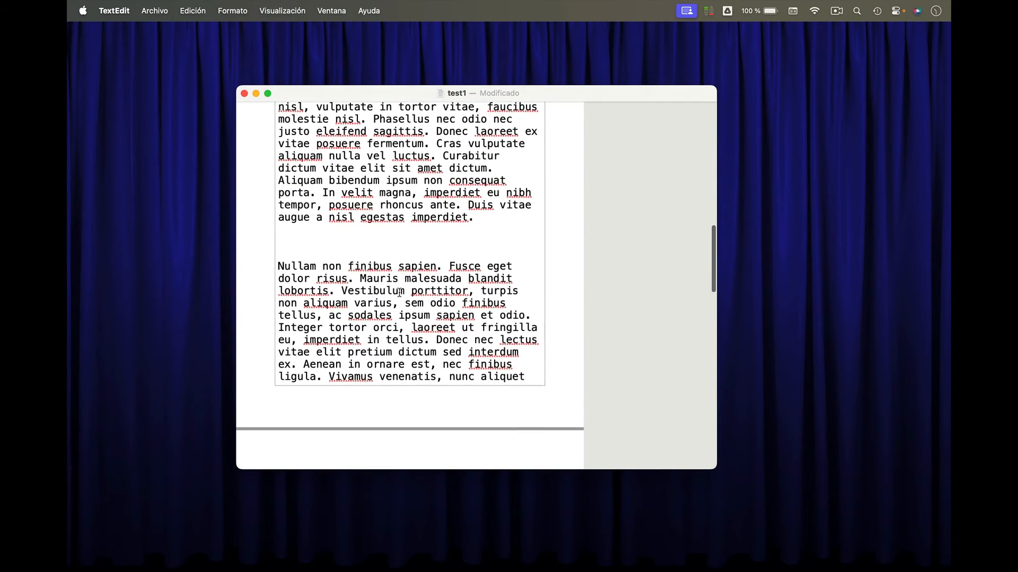
{"action": "scroll", "coordinate": [400, 292], "scroll_direction": "up", "scroll_amount": 10}
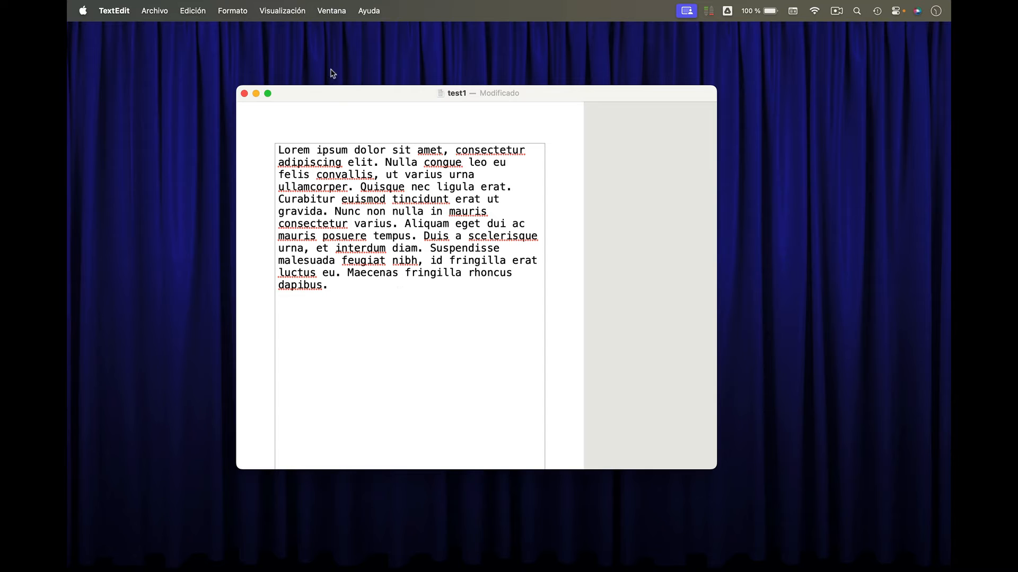
Wrap the document to the window again and convert it to rich text
{"action": "left_click", "coordinate": [238, 13]}
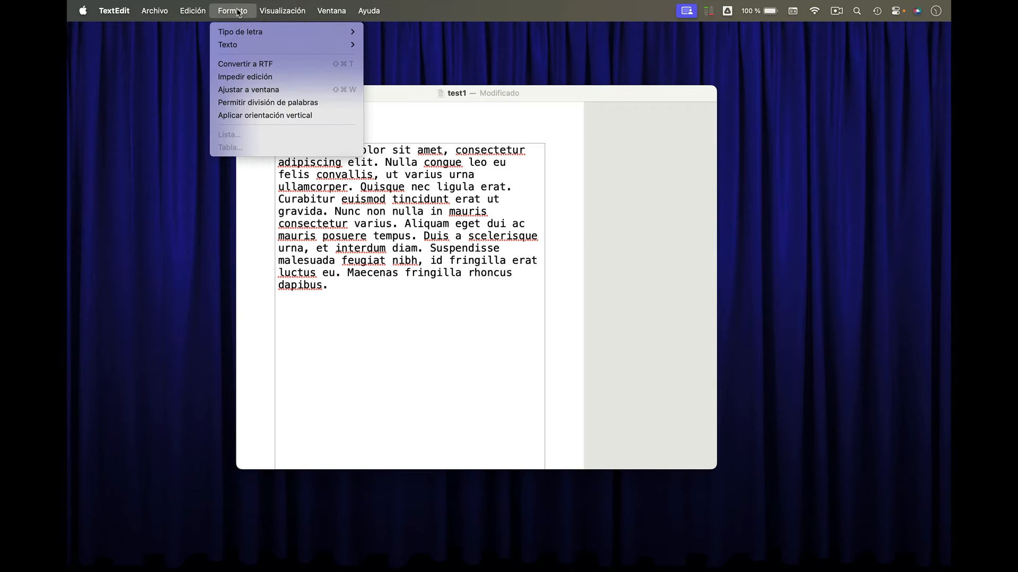
{"action": "left_click", "coordinate": [249, 89]}
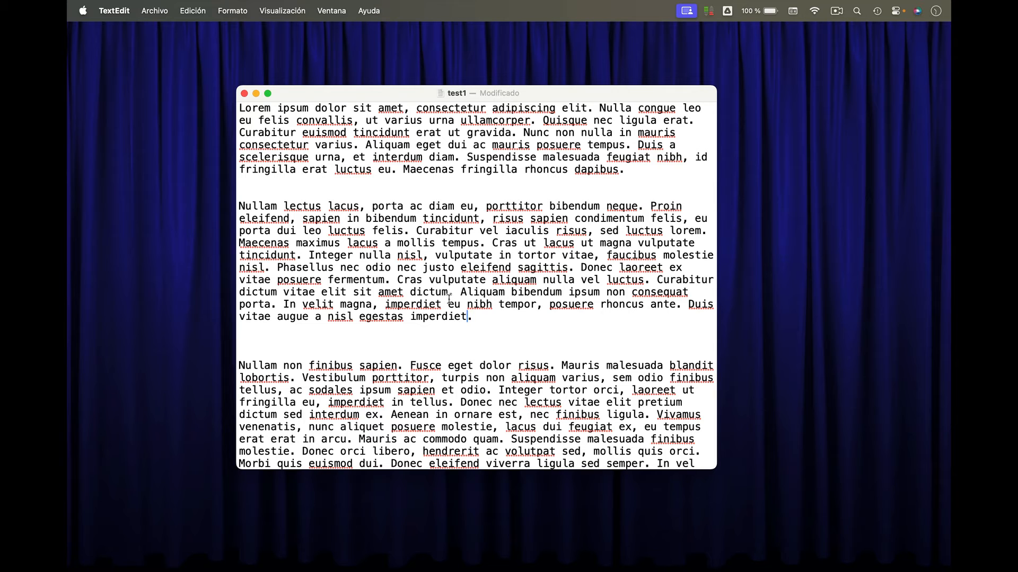
{"action": "key", "text": "super+shift+t"}
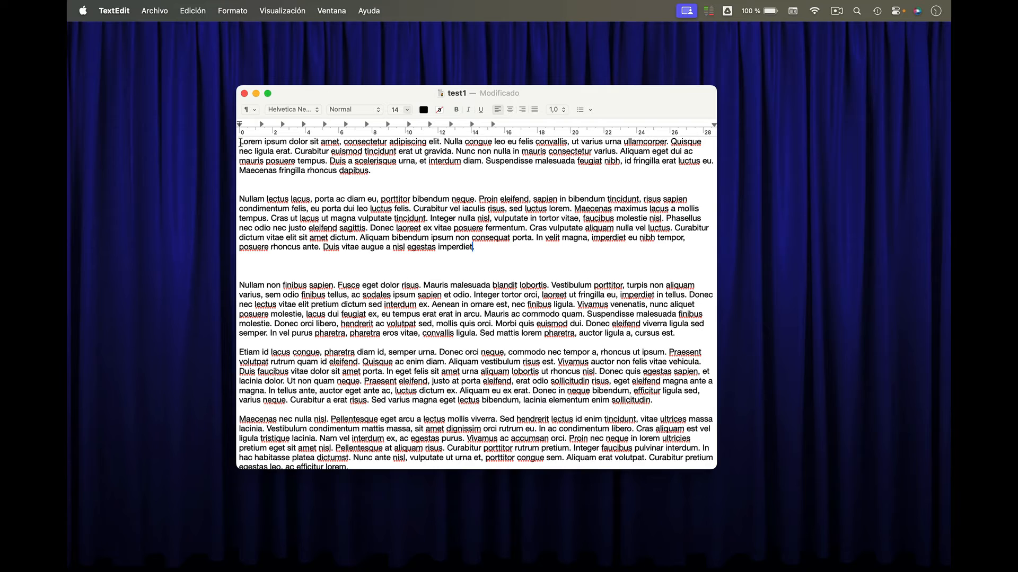
Use a favourite style to make "Lorem ipsum dolor sit amet, consectetur adipiscing elit" in the first paragraph bold
{"action": "left_click_drag", "start_coordinate": [238, 142], "coordinate": [440, 142]}
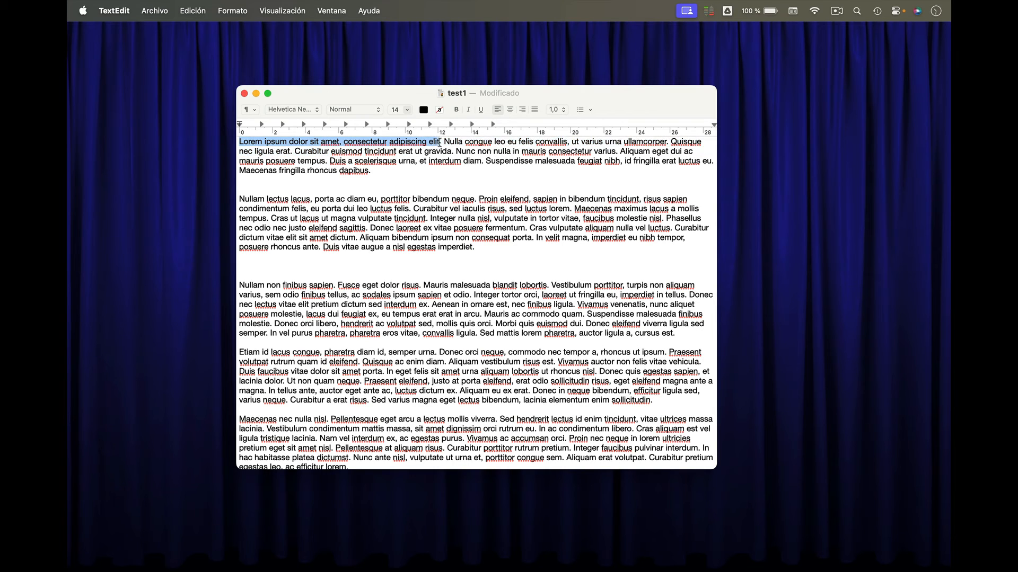
{"action": "left_click", "coordinate": [249, 110]}
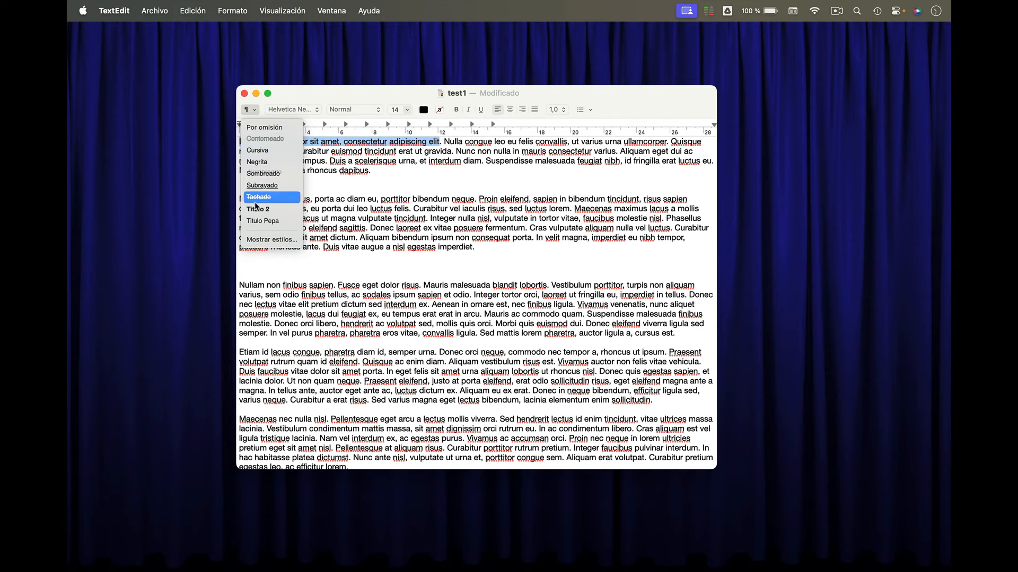
{"action": "left_click", "coordinate": [260, 217]}
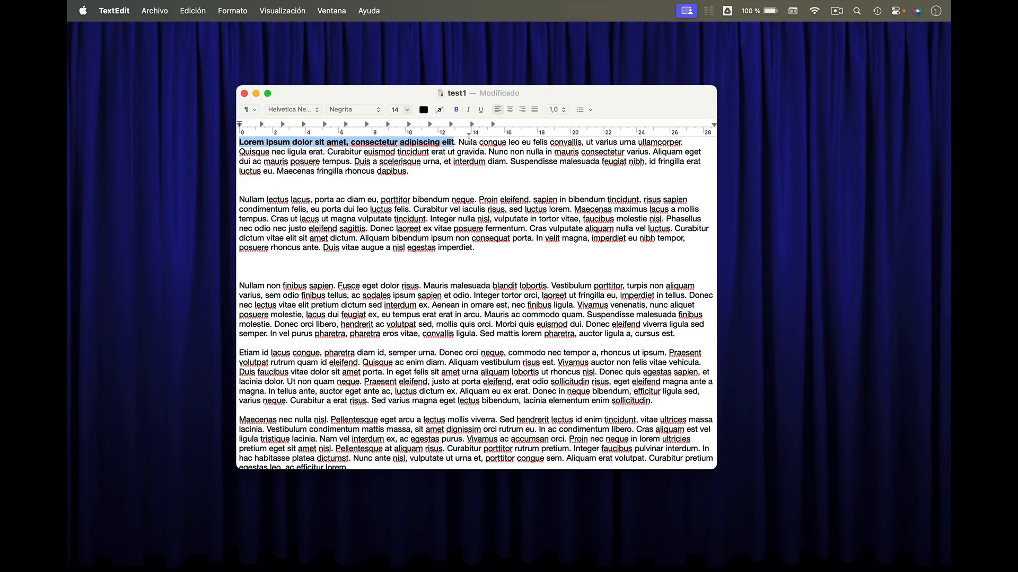
Separate the bold opening sentence from "Nulla congue leo" with a blank line
{"action": "left_click", "coordinate": [460, 142]}
{"action": "key", "text": "Return"}
{"action": "key", "text": "Return"}
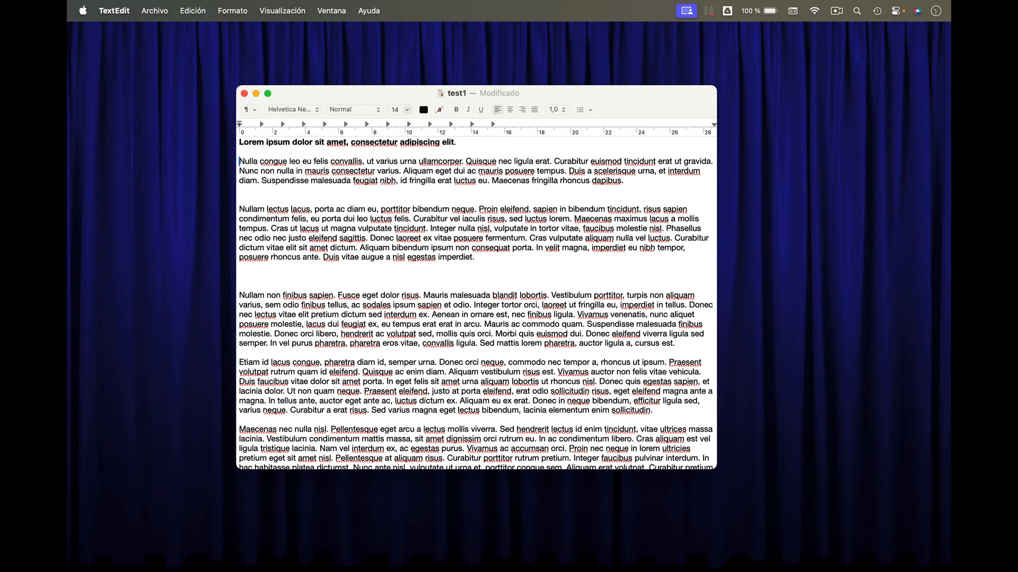
Centre the bold opening sentence and apply the favourite style Título 2 to "Nullam lectus lacus, porta ac"
{"action": "left_click_drag", "start_coordinate": [457, 142], "coordinate": [220, 140]}
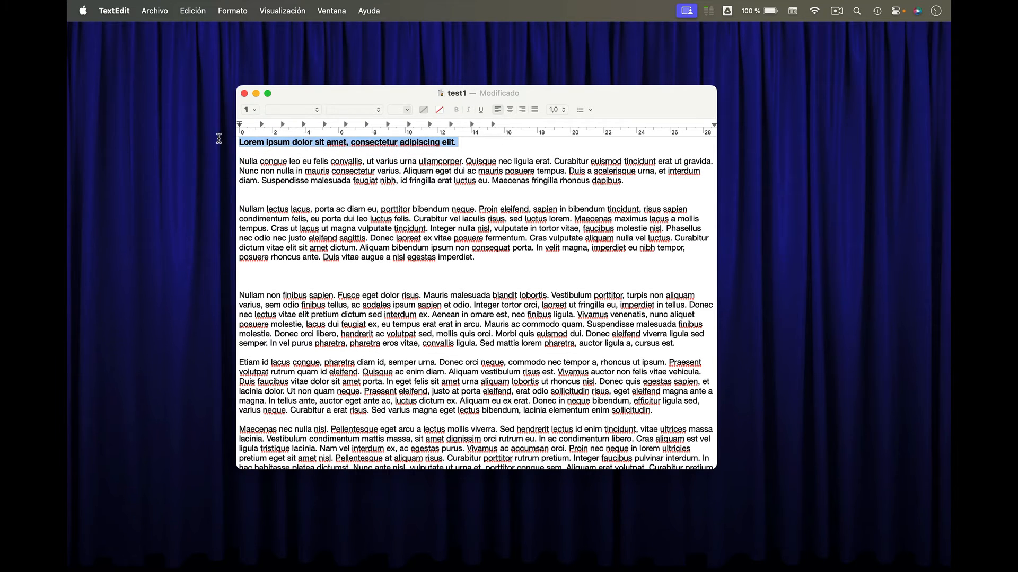
{"action": "left_click", "coordinate": [510, 109]}
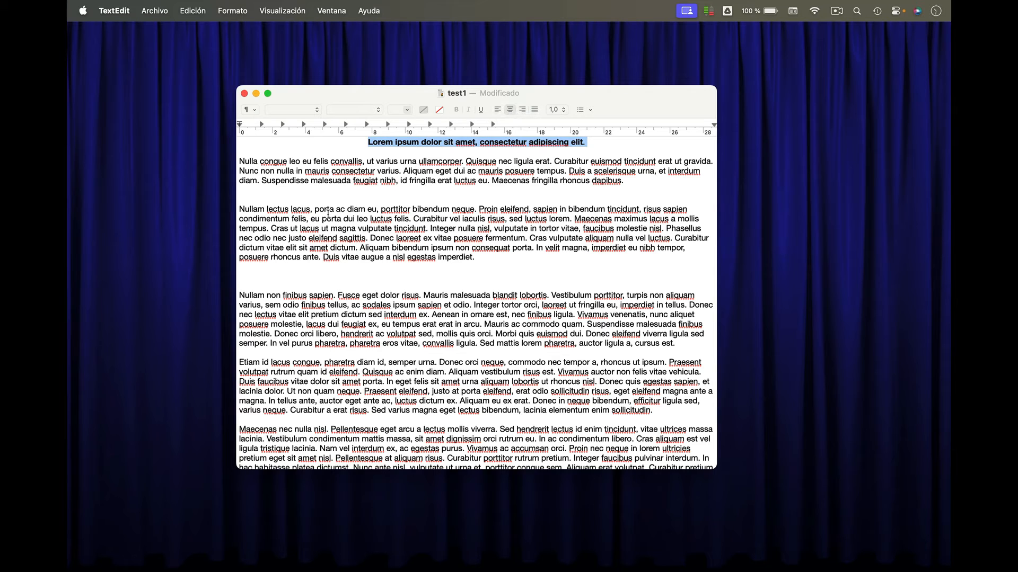
{"action": "left_click_drag", "start_coordinate": [239, 208], "coordinate": [347, 209]}
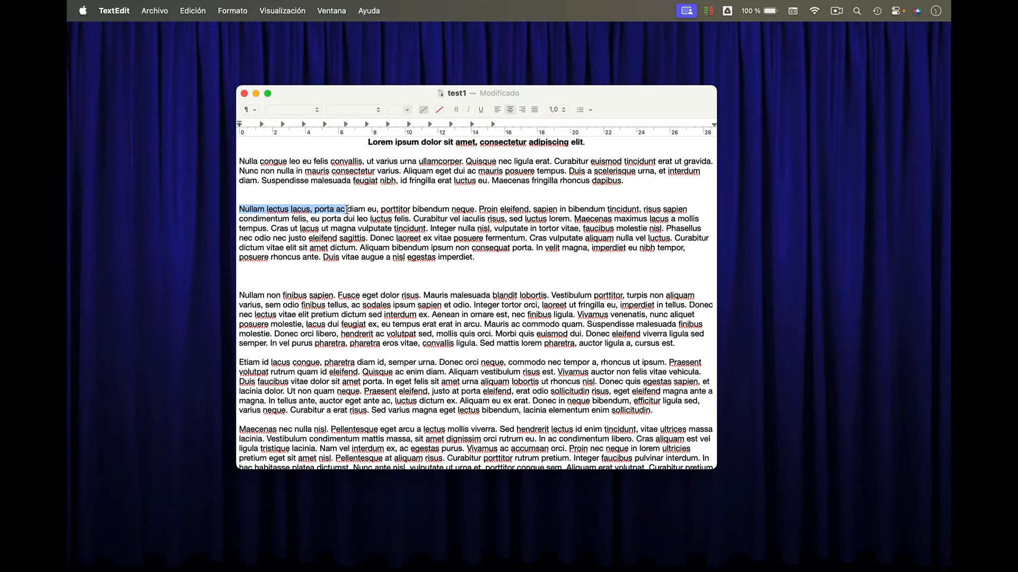
{"action": "left_click", "coordinate": [254, 110]}
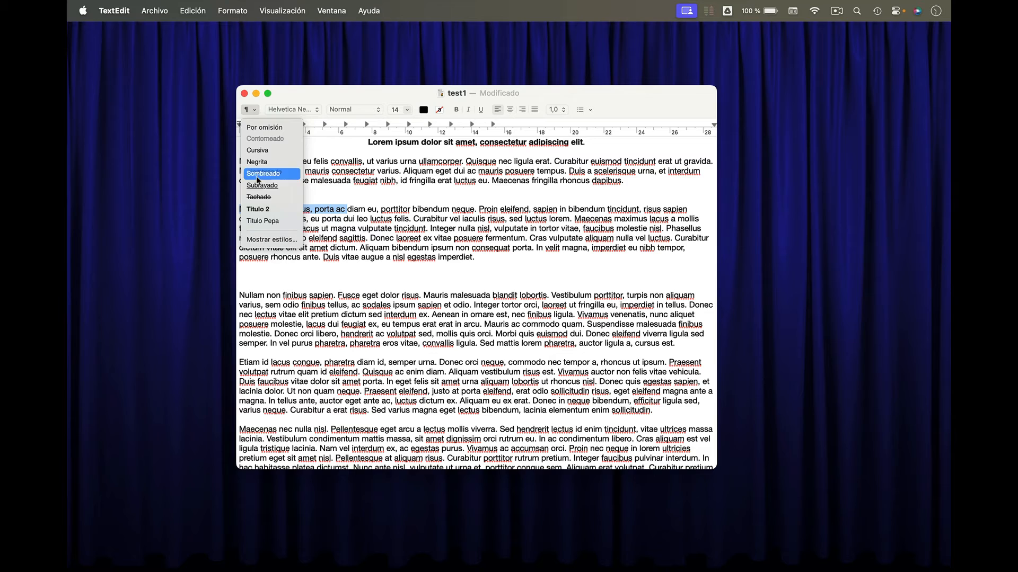
{"action": "left_click", "coordinate": [270, 205]}
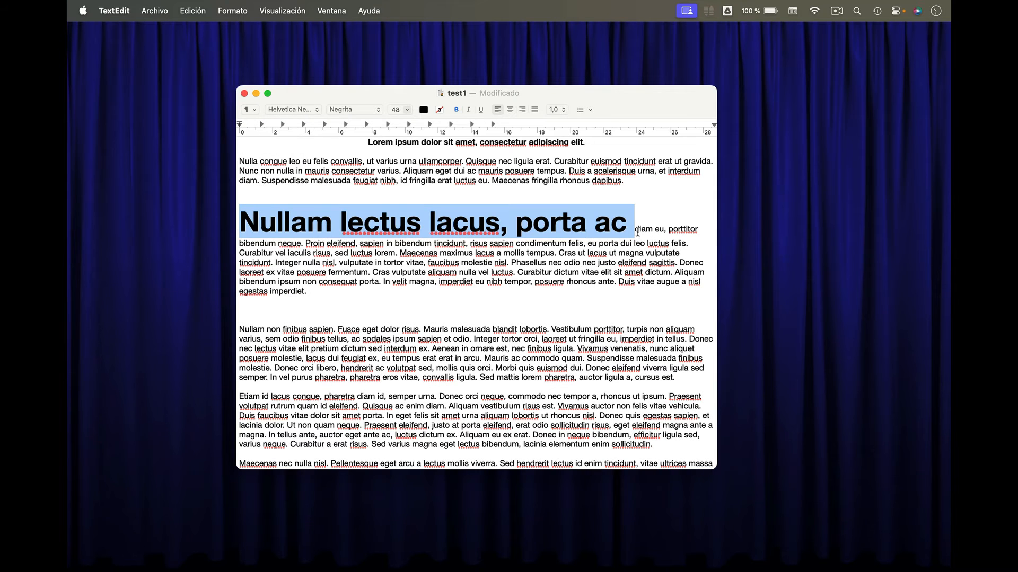
Put the text from "diam eu, porttitor" in its own paragraph, separated from the large heading by blank space
{"action": "left_click", "coordinate": [638, 231]}
{"action": "key", "text": "Return"}
{"action": "key", "text": "Return"}
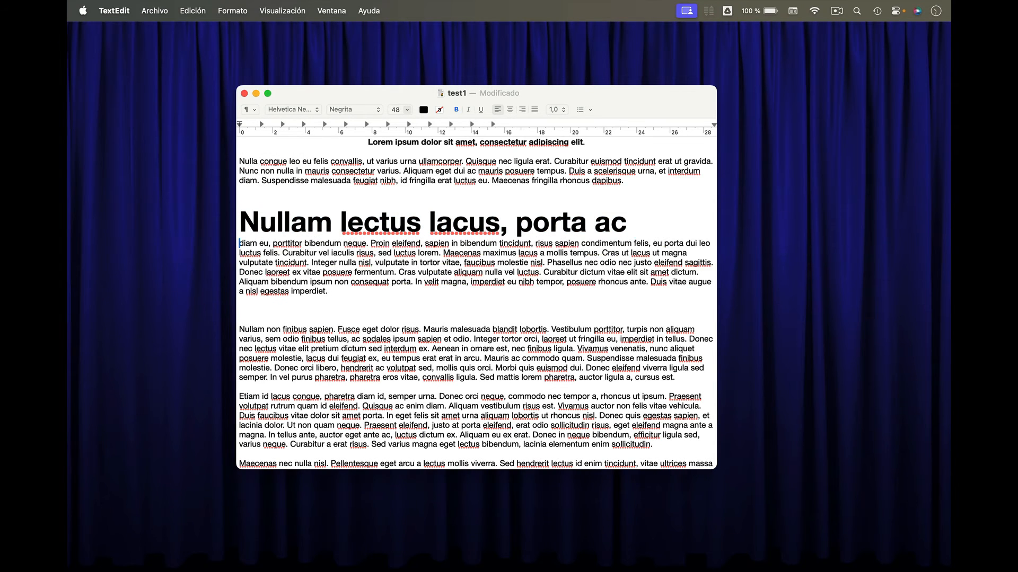
{"action": "key", "text": "Return"}
{"action": "key", "text": "BackSpace"}
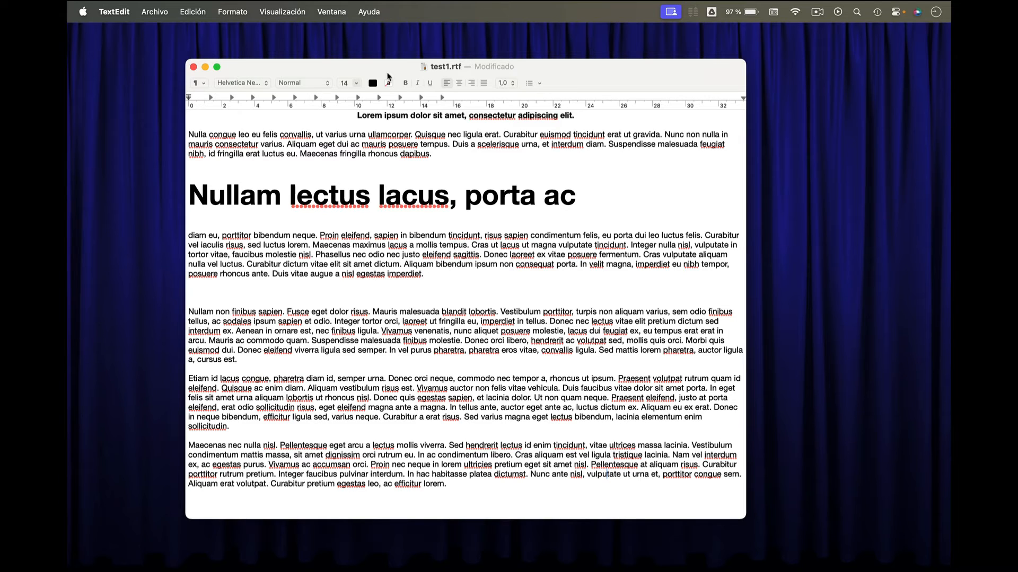
Save the document under a separate file as a web page (.html) named test1 on the desktop
{"action": "left_click", "coordinate": [155, 12]}
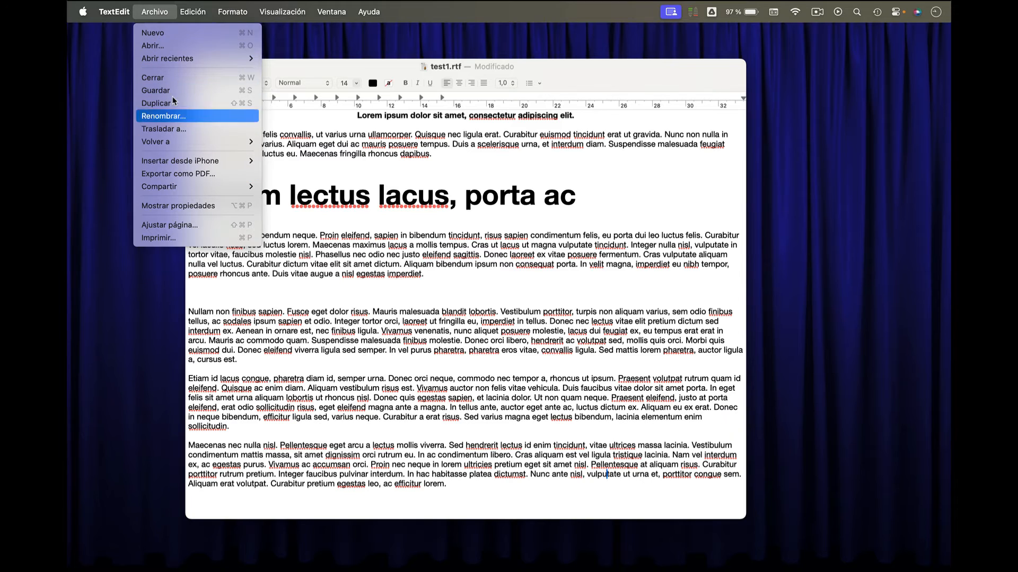
{"action": "key", "text": "alt"}
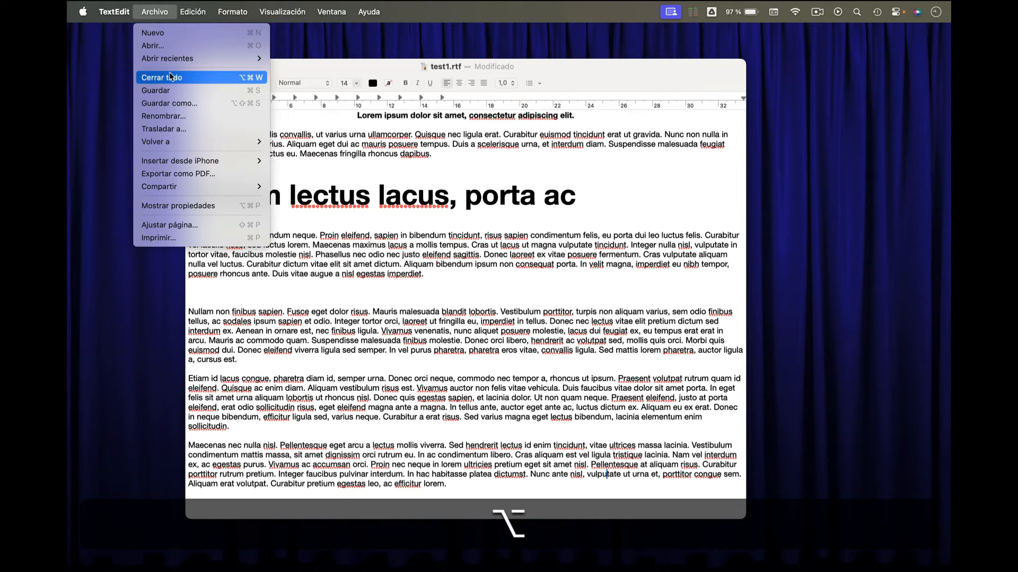
{"action": "left_click", "coordinate": [166, 104]}
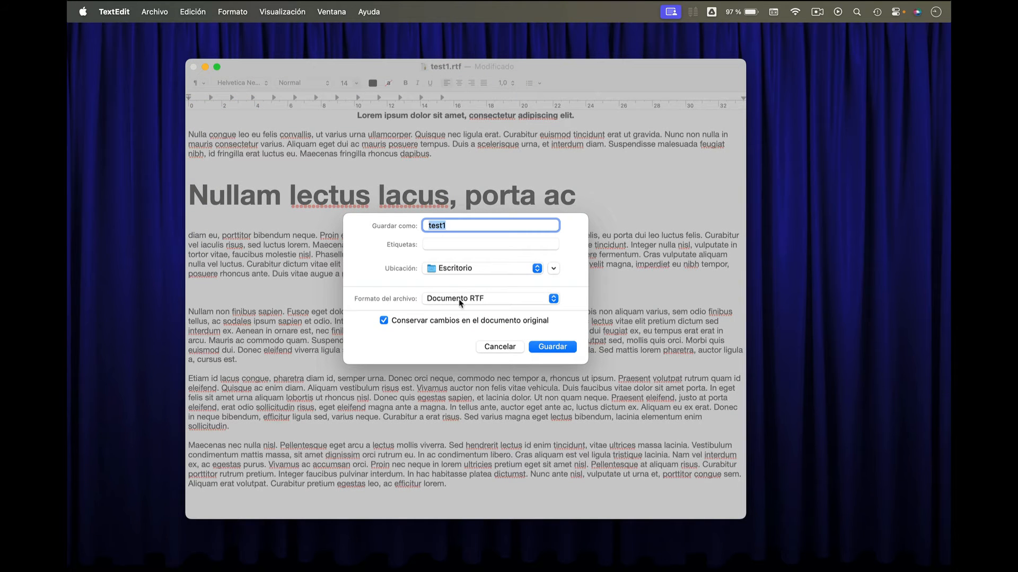
{"action": "left_click", "coordinate": [460, 304]}
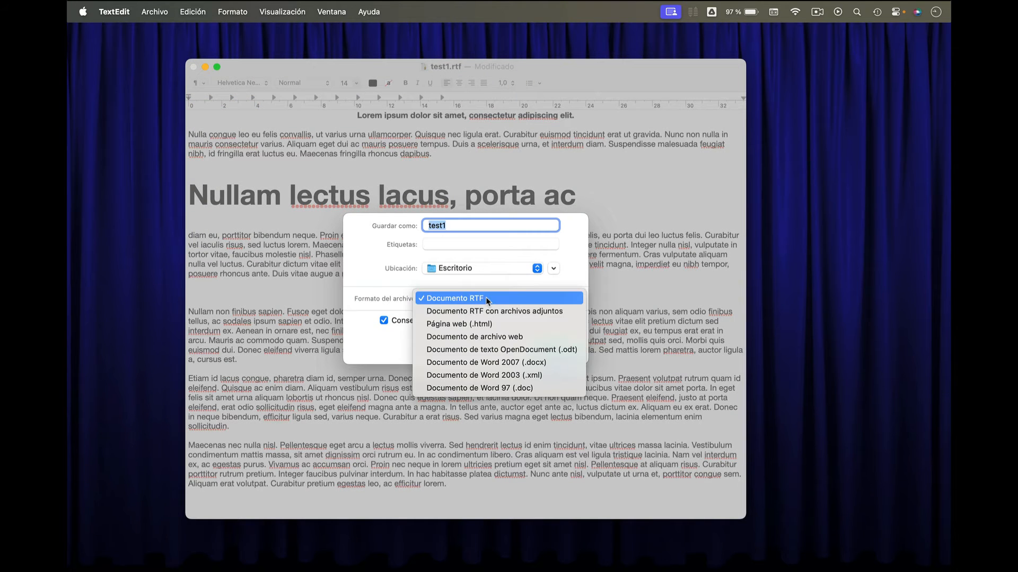
{"action": "left_click", "coordinate": [478, 324]}
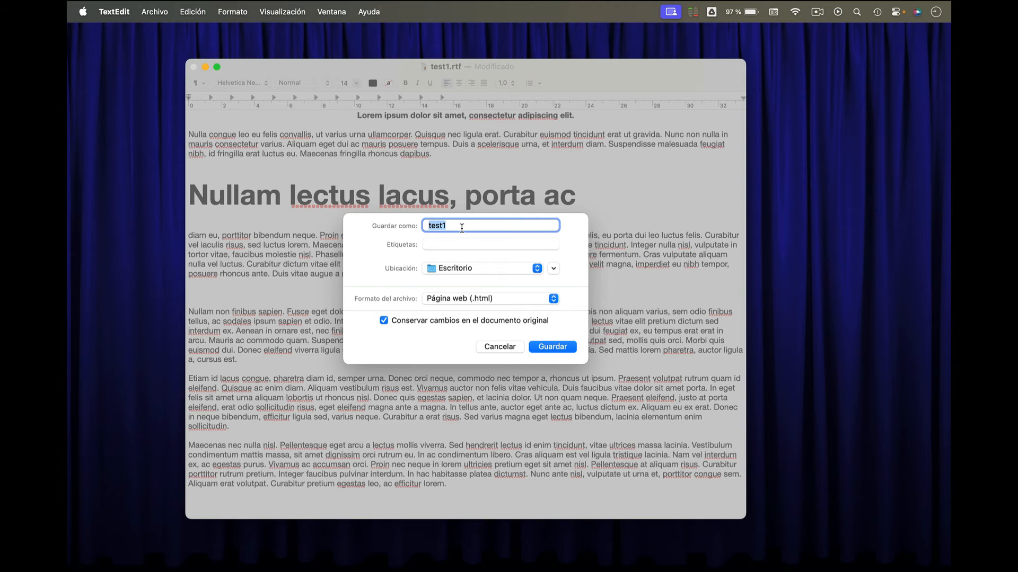
{"action": "left_click", "coordinate": [566, 347]}
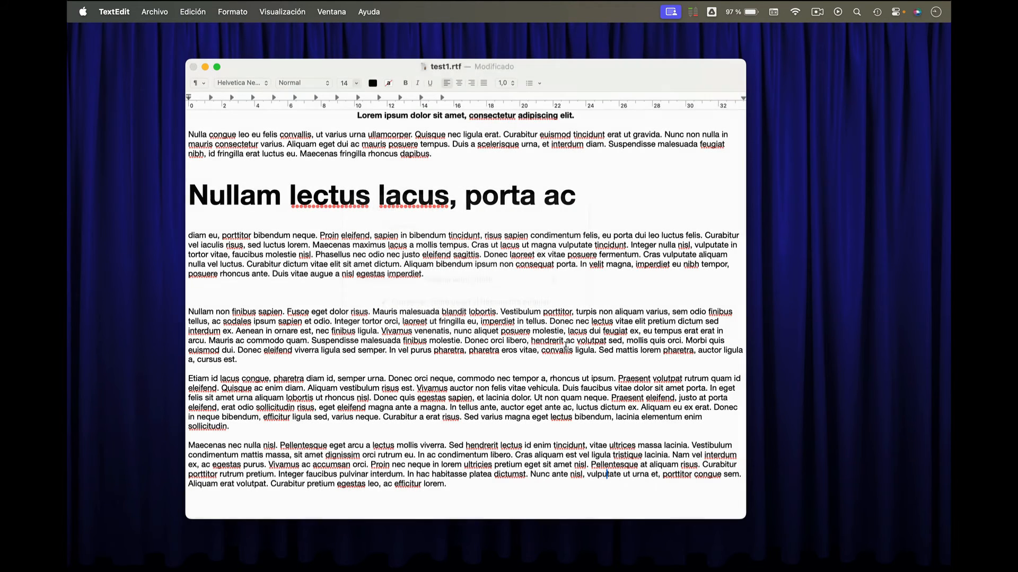
Minimise the document, switch to Finder and preview the two desktop files named test1
{"action": "left_click", "coordinate": [205, 67]}
{"action": "left_click", "coordinate": [188, 544]}
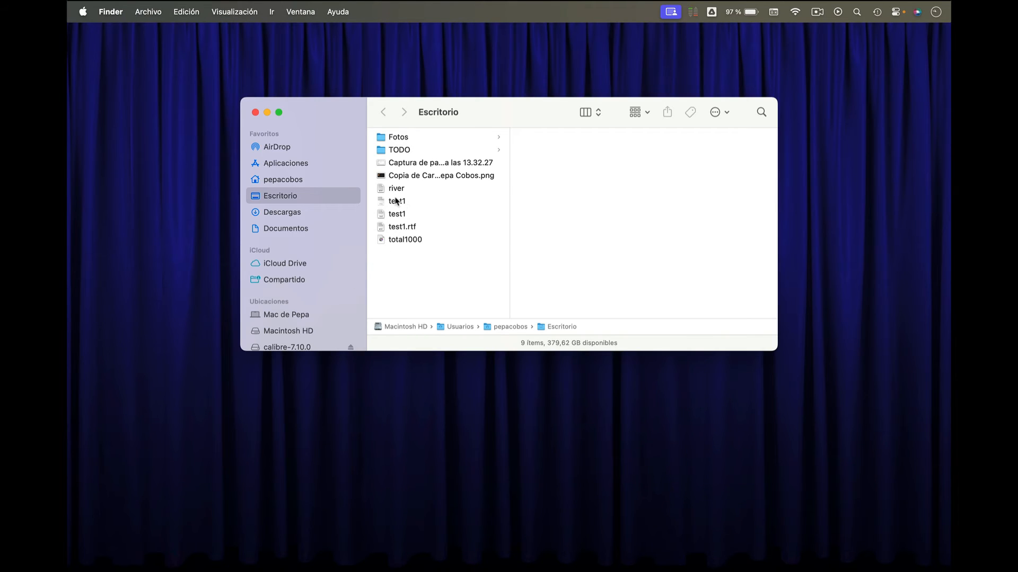
{"action": "left_click", "coordinate": [397, 201]}
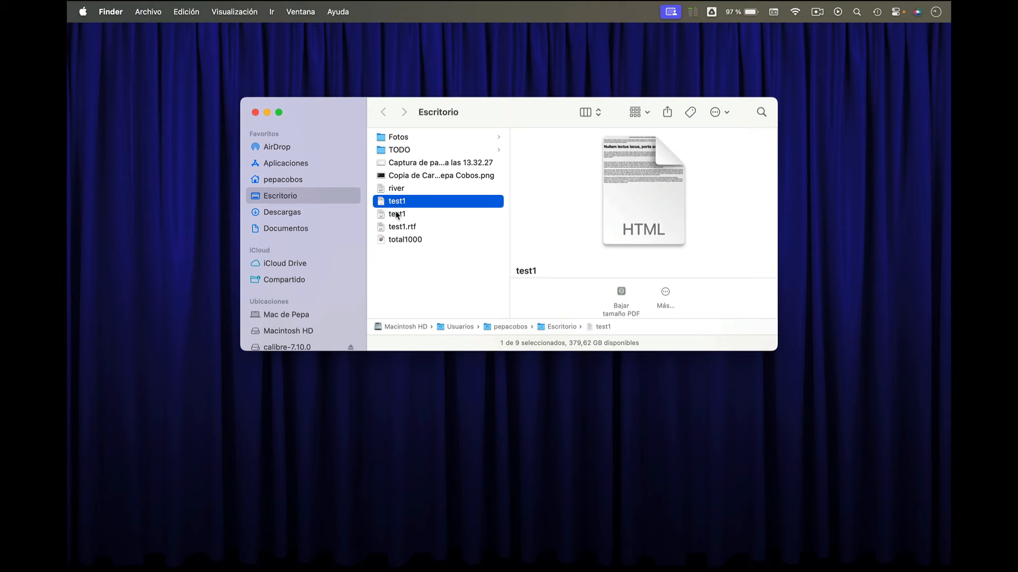
{"action": "left_click", "coordinate": [396, 214]}
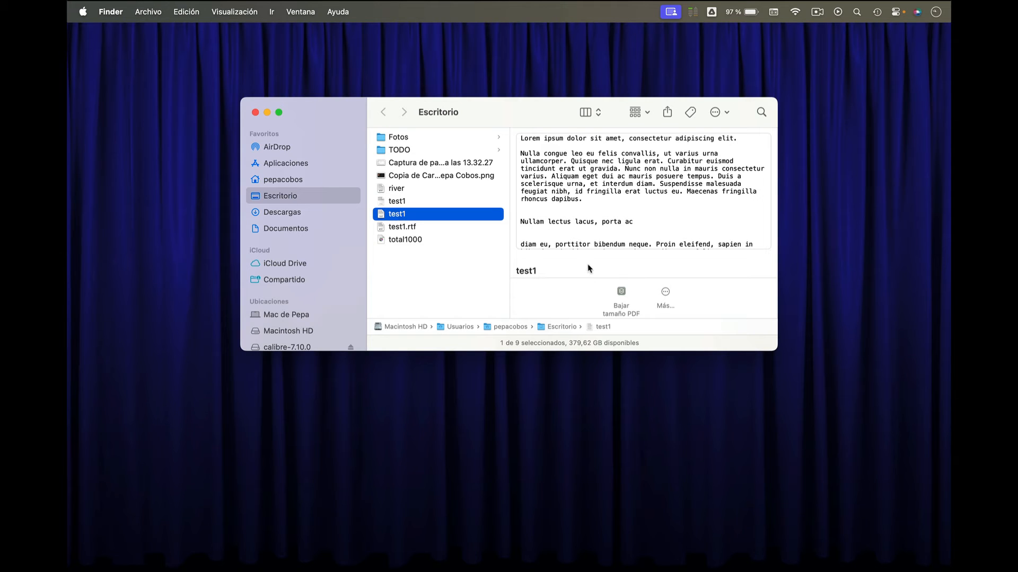
{"action": "scroll", "coordinate": [588, 264], "scroll_direction": "down", "scroll_amount": 3}
{"action": "scroll", "coordinate": [590, 235], "scroll_direction": "up", "scroll_amount": 5}
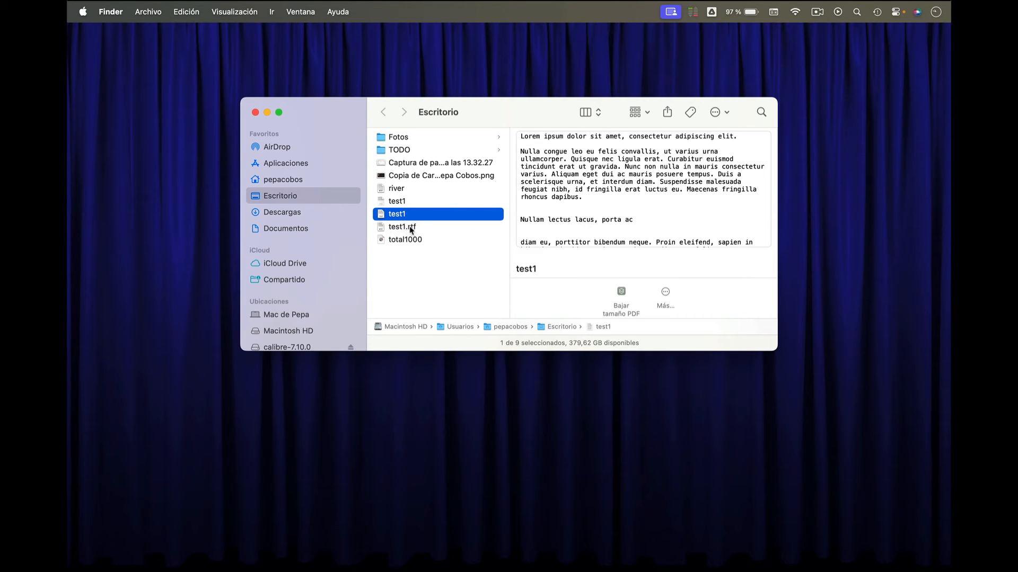
Open the HTML file test1 in the default browser, check its formatting and close the browser window
{"action": "left_click", "coordinate": [399, 202]}
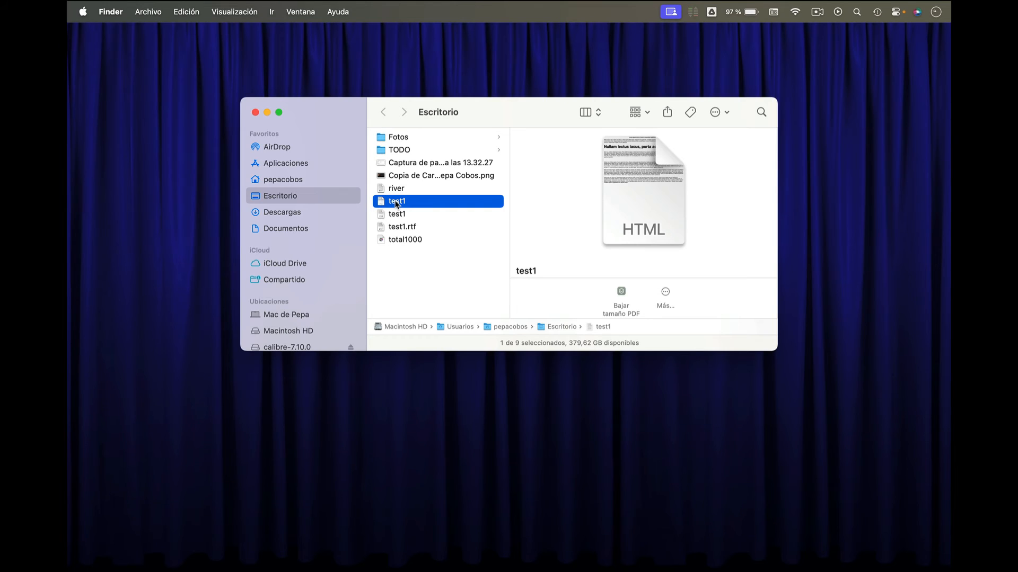
{"action": "double_click", "coordinate": [397, 202]}
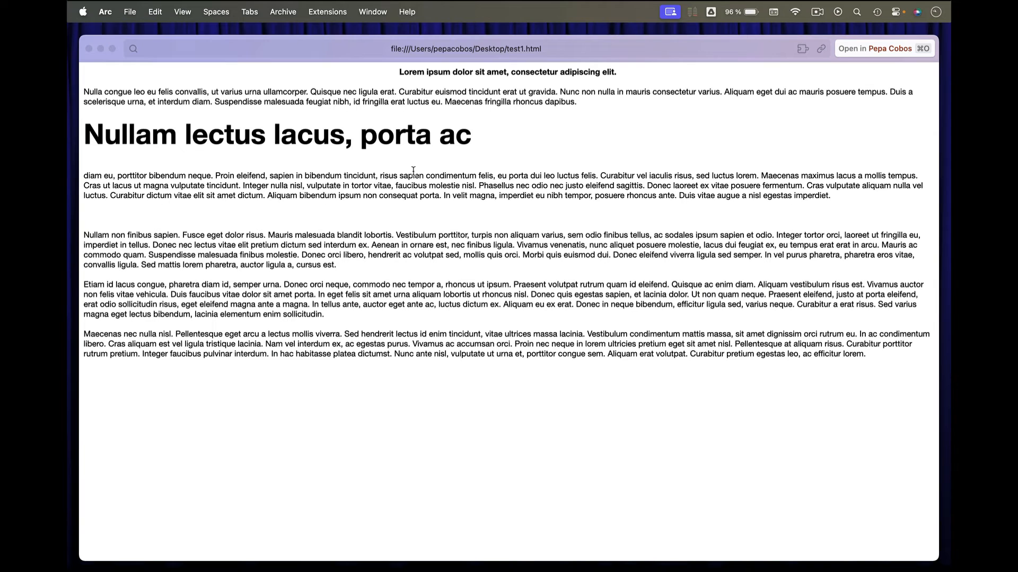
{"action": "left_click", "coordinate": [89, 48]}
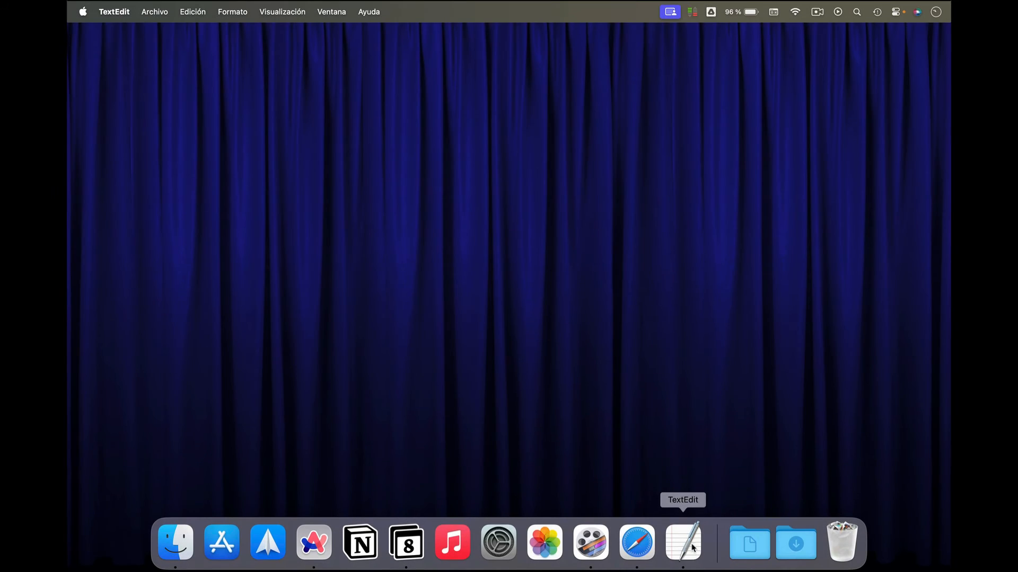
Switch to TextEdit and open the HTML file test1 from the desktop with rich text commands ignored
{"action": "left_click", "coordinate": [688, 545]}
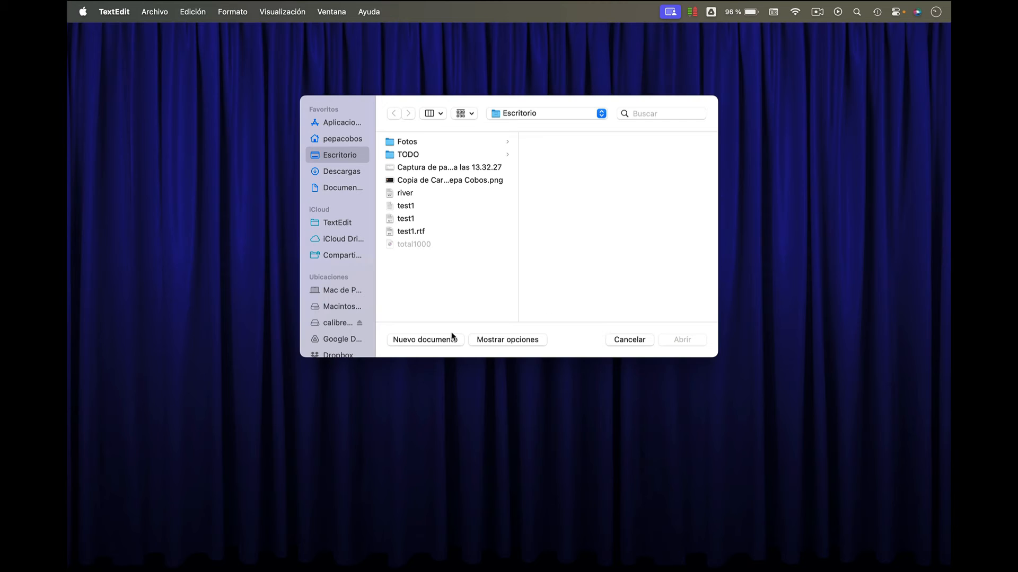
{"action": "left_click", "coordinate": [509, 343]}
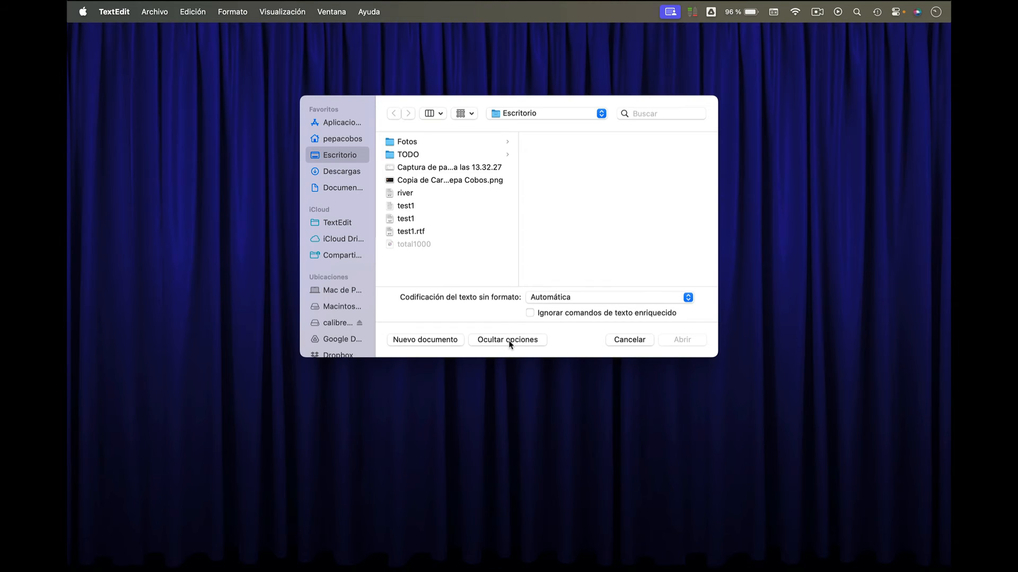
{"action": "left_click", "coordinate": [530, 314]}
{"action": "left_click", "coordinate": [411, 207]}
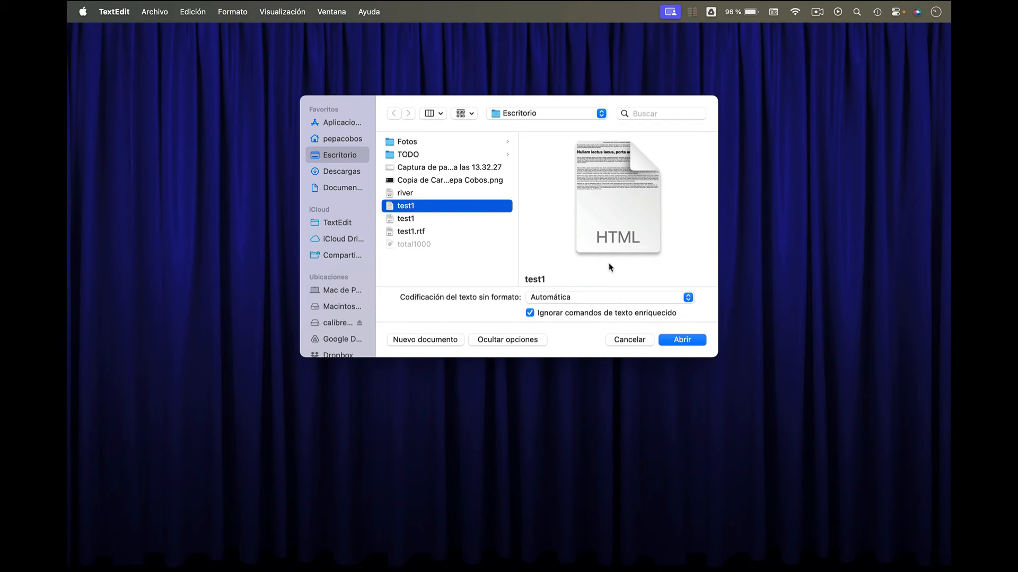
{"action": "left_click", "coordinate": [682, 339]}
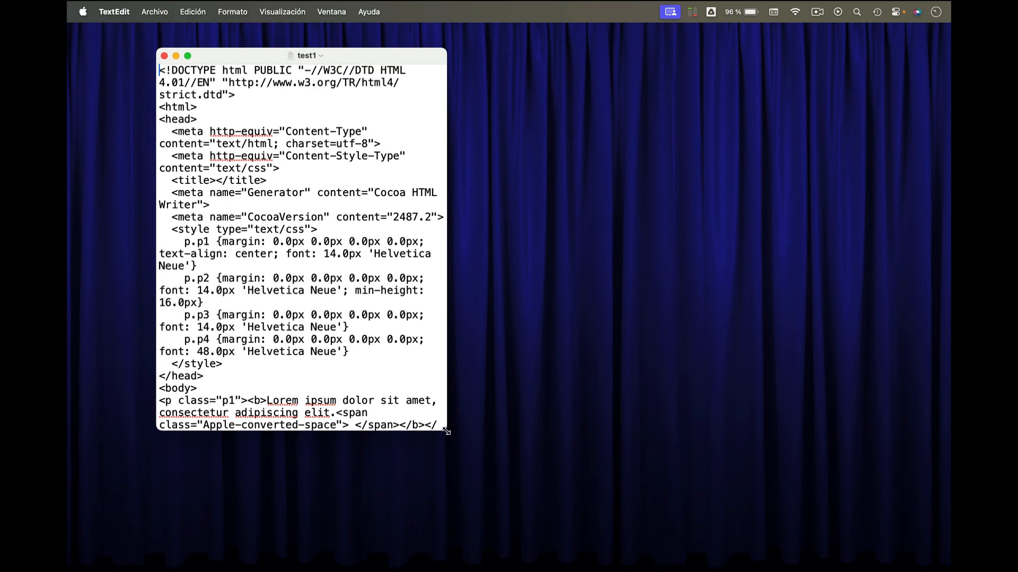
Enlarge the window, examine the HTML source of test1 from head to body and close the file
{"action": "left_click_drag", "start_coordinate": [447, 429], "coordinate": [927, 484]}
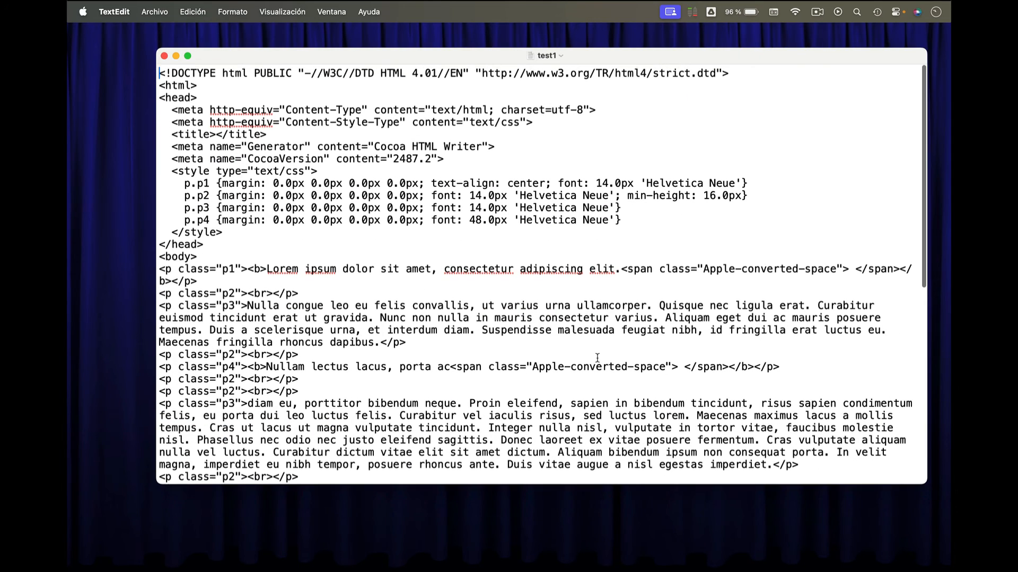
{"action": "scroll", "coordinate": [436, 103], "scroll_direction": "down", "scroll_amount": 3}
{"action": "scroll", "coordinate": [435, 102], "scroll_direction": "down", "scroll_amount": 5}
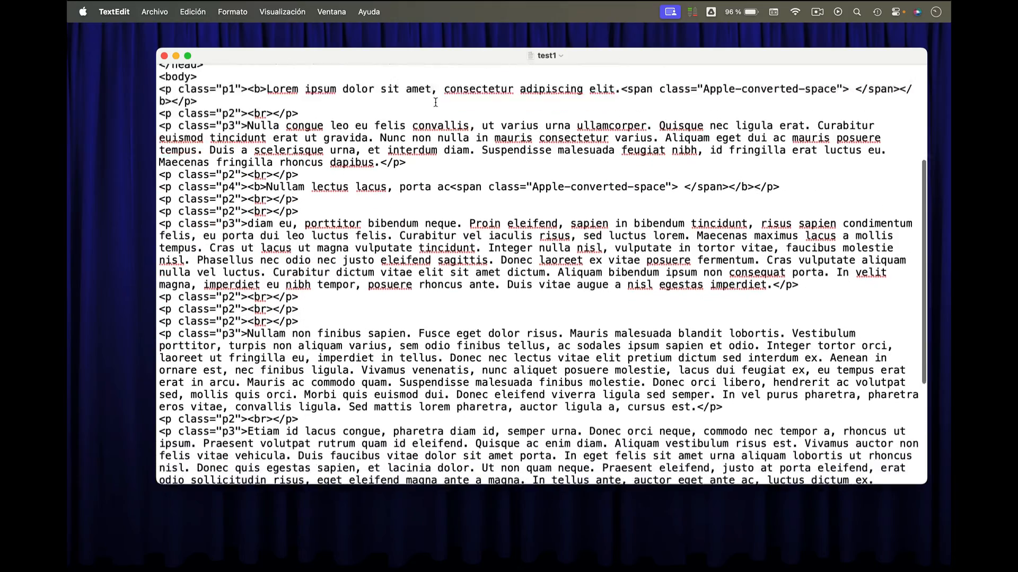
{"action": "scroll", "coordinate": [372, 85], "scroll_direction": "up", "scroll_amount": 2}
{"action": "scroll", "coordinate": [249, 225], "scroll_direction": "up", "scroll_amount": 8}
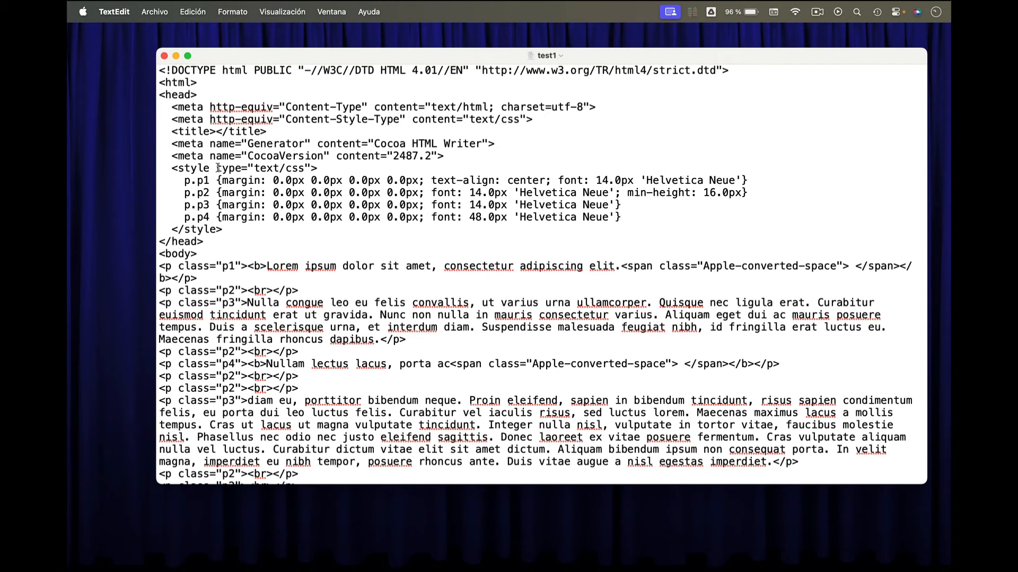
{"action": "left_click", "coordinate": [164, 56]}
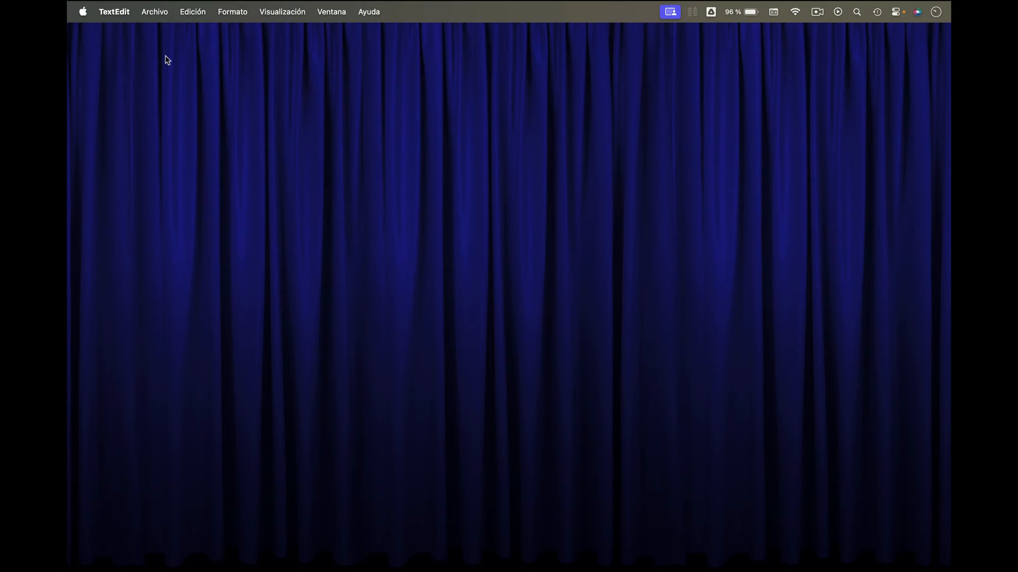
Set the open and save settings to show HTML files as HTML code instead of formatted text
{"action": "left_click", "coordinate": [118, 12]}
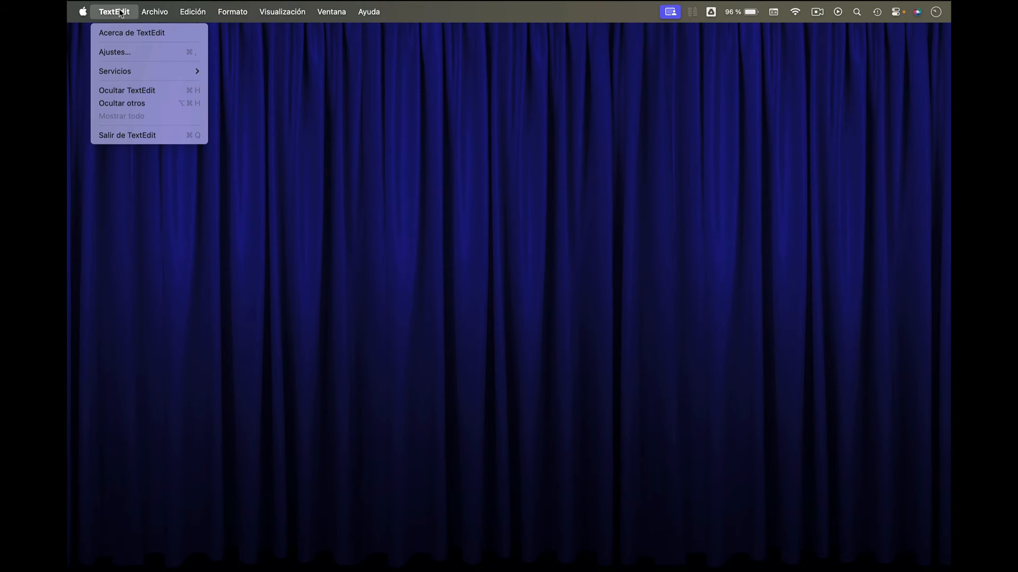
{"action": "left_click", "coordinate": [118, 52]}
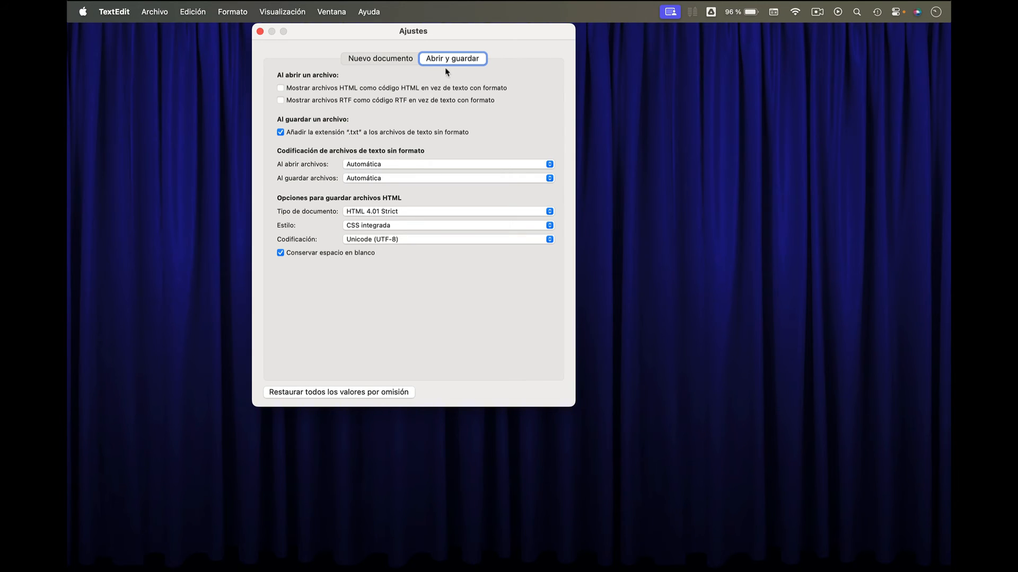
{"action": "left_click", "coordinate": [281, 88]}
{"action": "left_click", "coordinate": [260, 32]}
Switch to Finder, open the HTML file test1 from the desktop folder with TextEdit to check its source code, and close it
{"action": "mouse_move", "coordinate": [544, 546]}
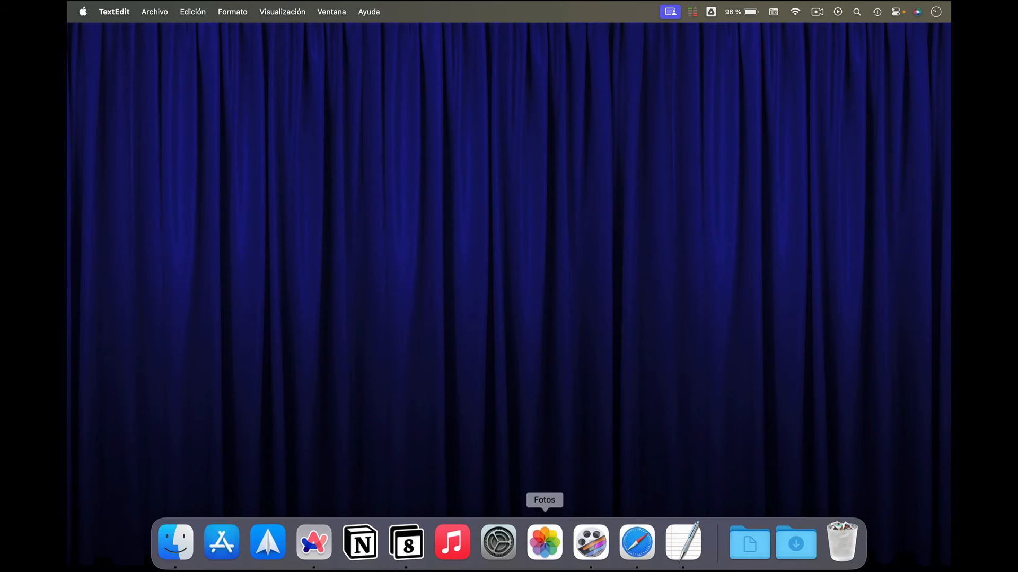
{"action": "left_click", "coordinate": [176, 546]}
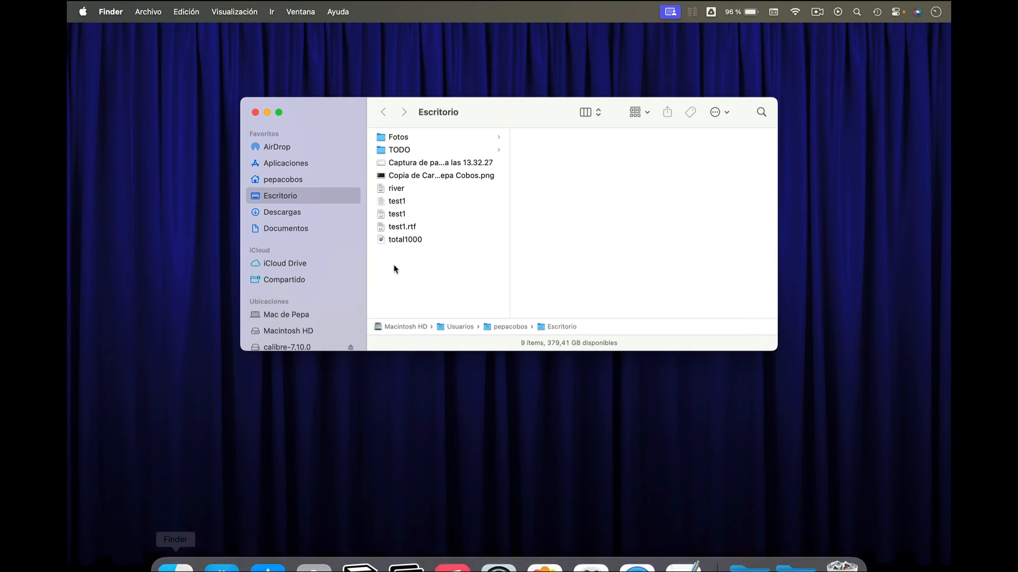
{"action": "left_click", "coordinate": [397, 200]}
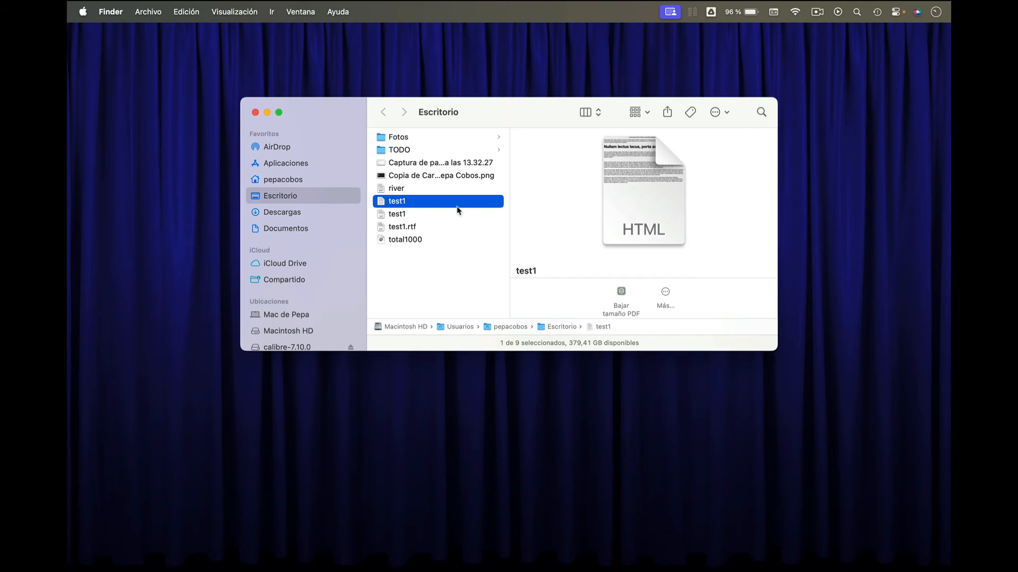
{"action": "right_click", "coordinate": [392, 201]}
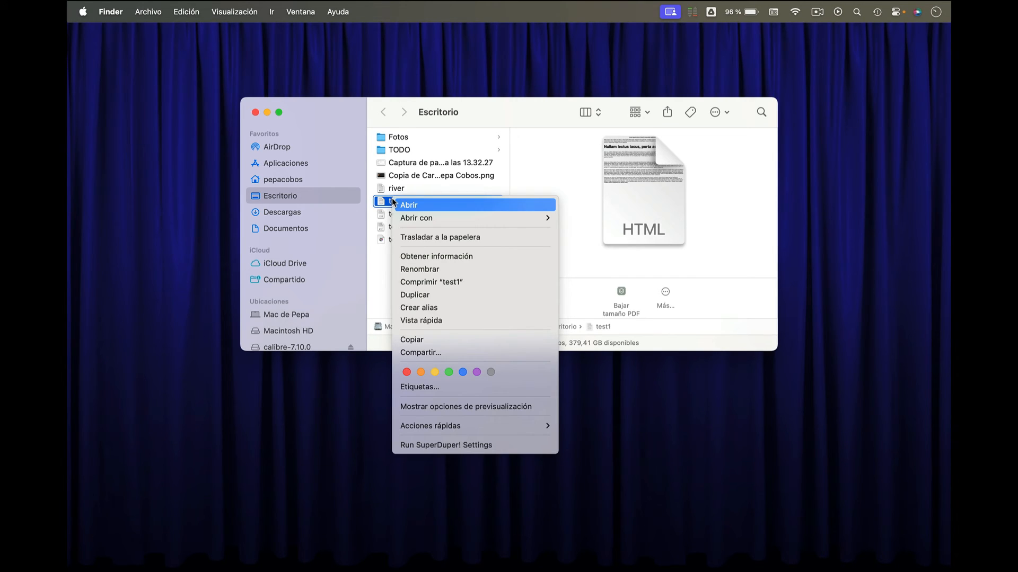
{"action": "mouse_move", "coordinate": [426, 219]}
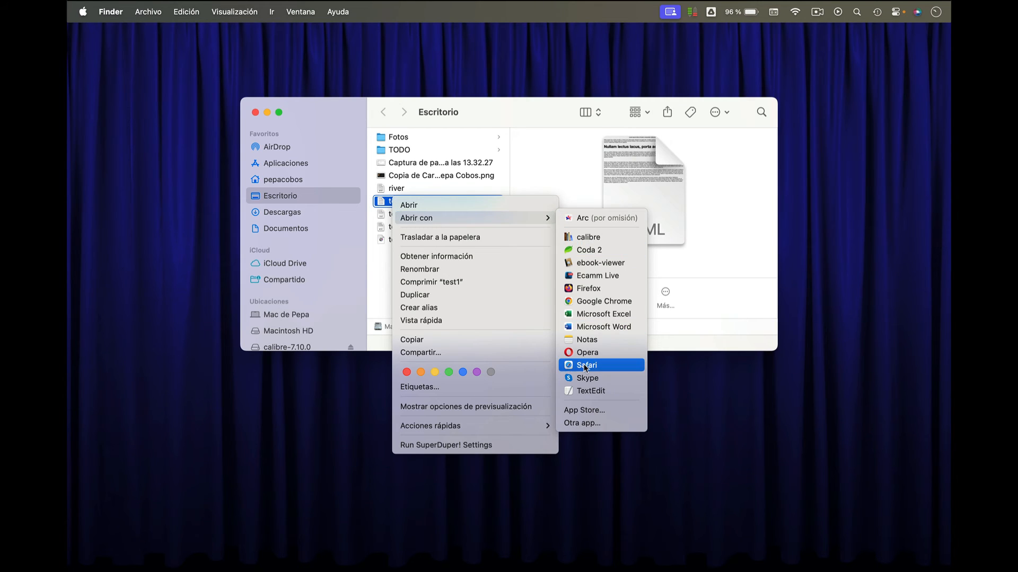
{"action": "left_click", "coordinate": [586, 391]}
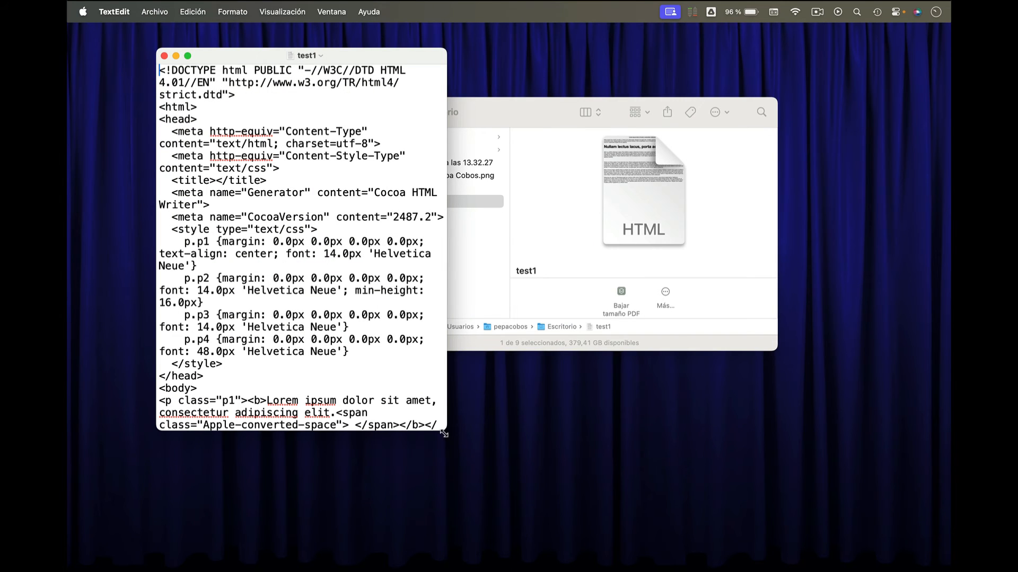
{"action": "left_click_drag", "start_coordinate": [446, 430], "coordinate": [860, 527]}
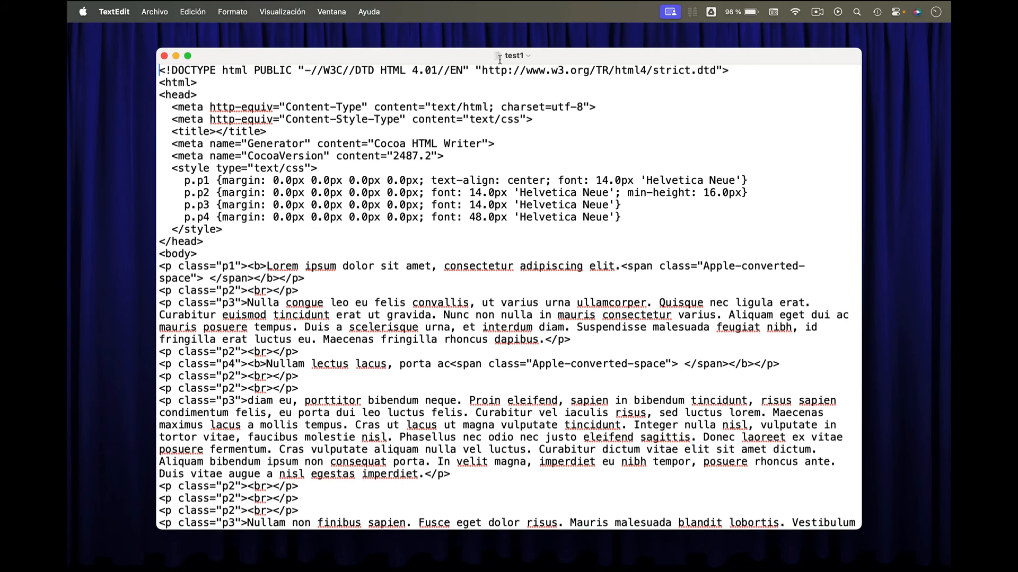
{"action": "left_click", "coordinate": [165, 56]}
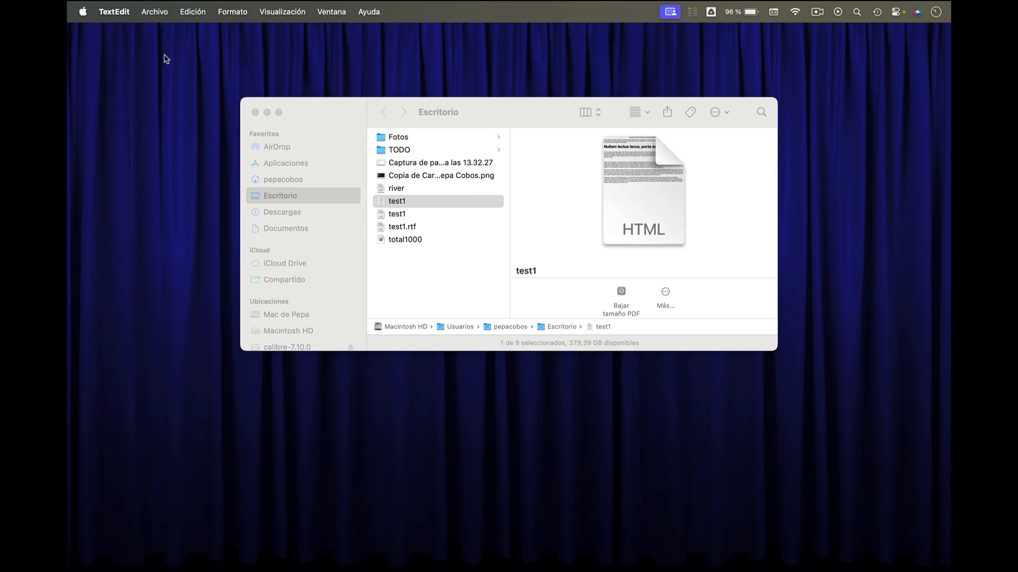
Open the plain text file test1 and the file test1.rtf one after the other, compare their contents and close each one
{"action": "left_click", "coordinate": [399, 216]}
{"action": "double_click", "coordinate": [400, 214]}
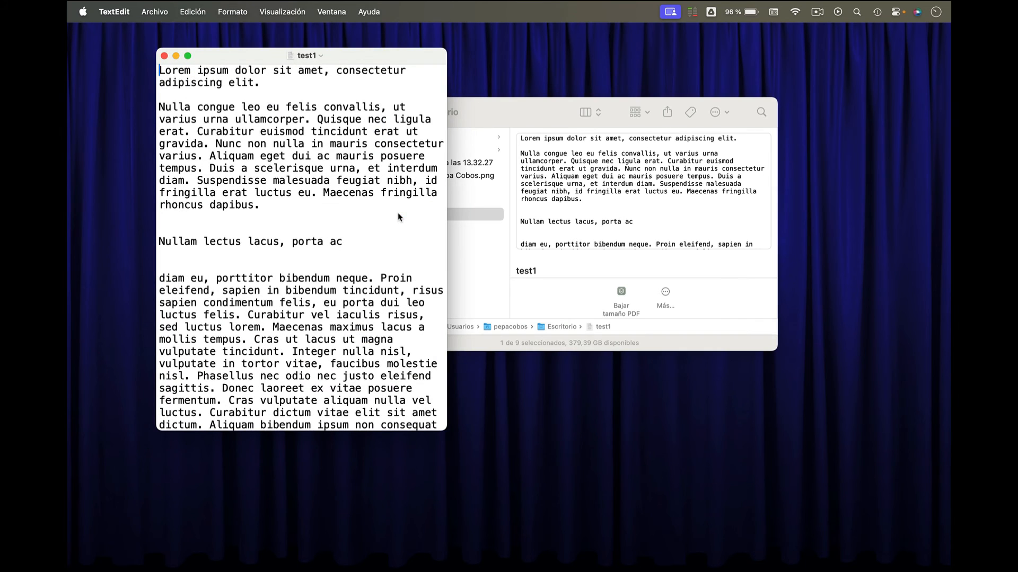
{"action": "left_click", "coordinate": [164, 55]}
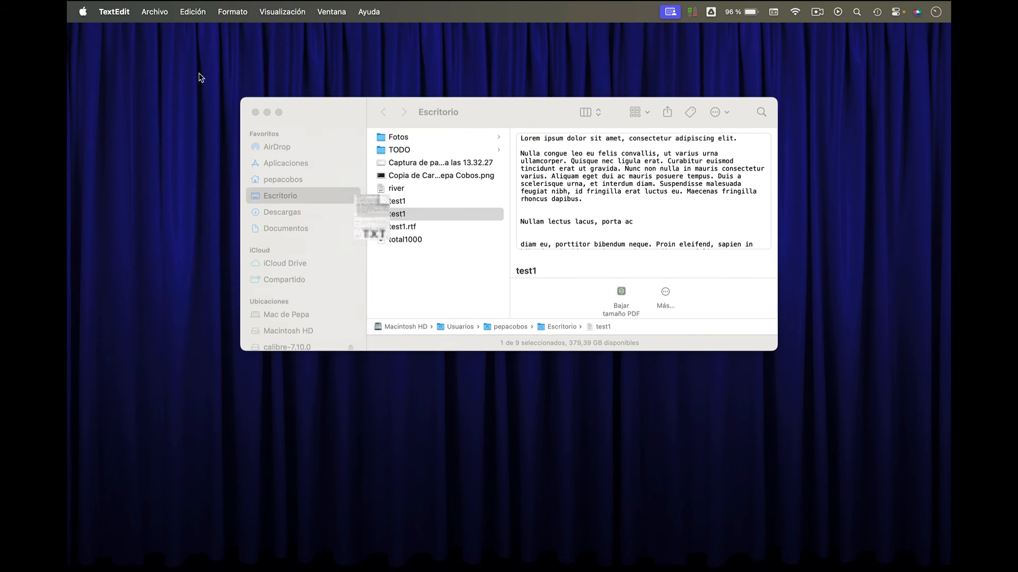
{"action": "double_click", "coordinate": [397, 227]}
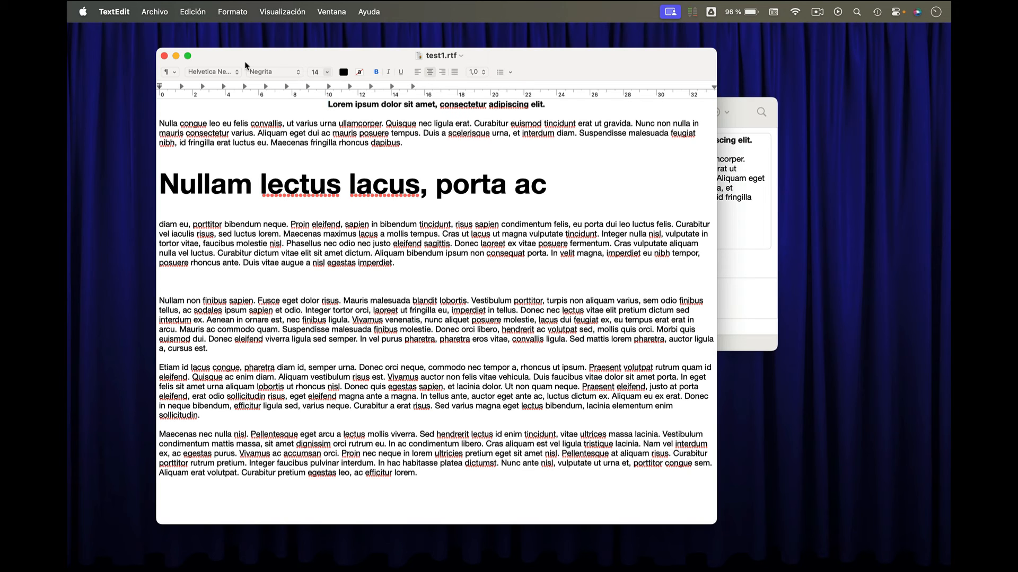
{"action": "left_click", "coordinate": [164, 56]}
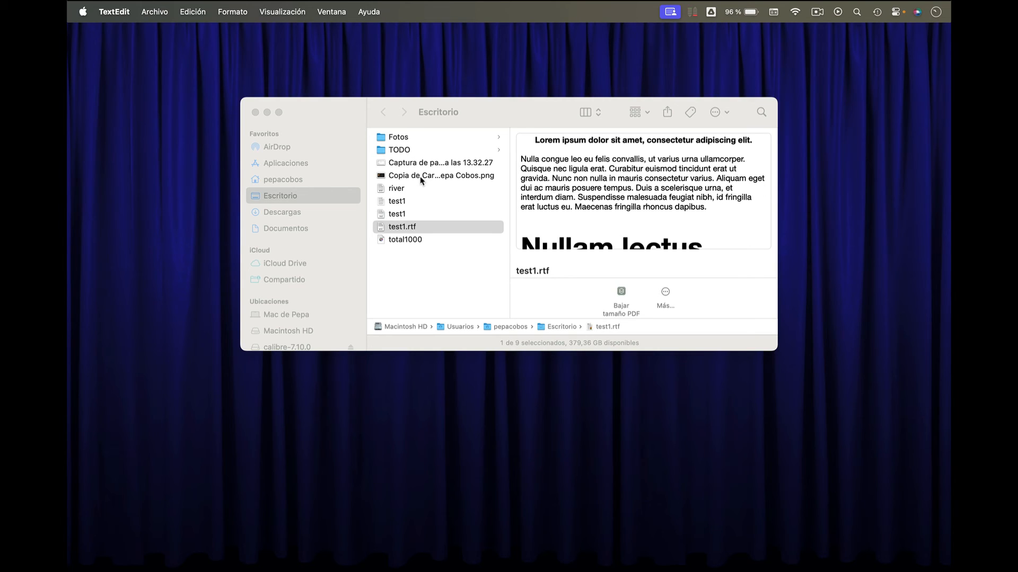
Open the HTML file test1 with TextEdit again and enlarge its window to show the code with longer lines
{"action": "left_click", "coordinate": [395, 202]}
{"action": "right_click", "coordinate": [395, 202]}
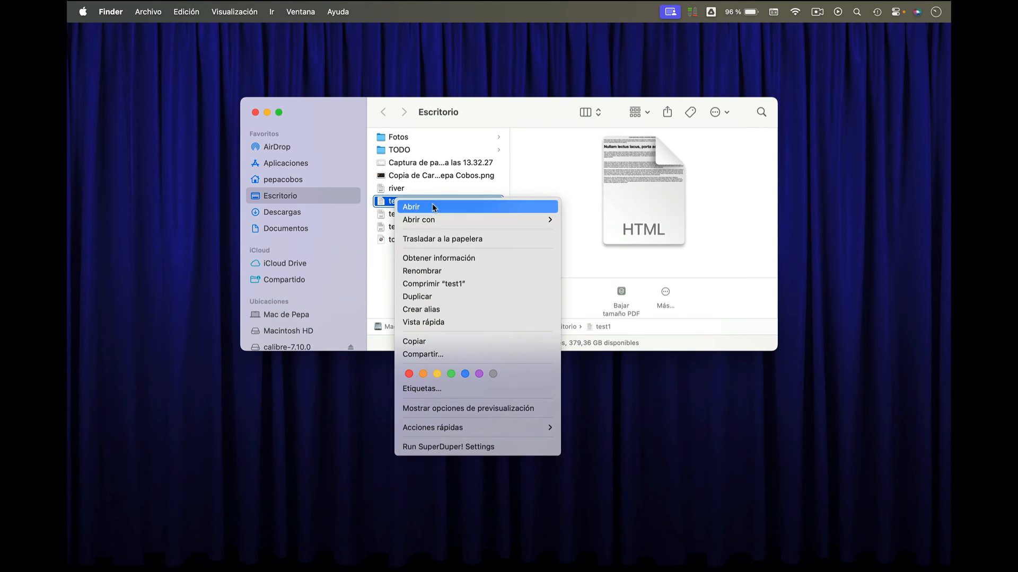
{"action": "mouse_move", "coordinate": [432, 221]}
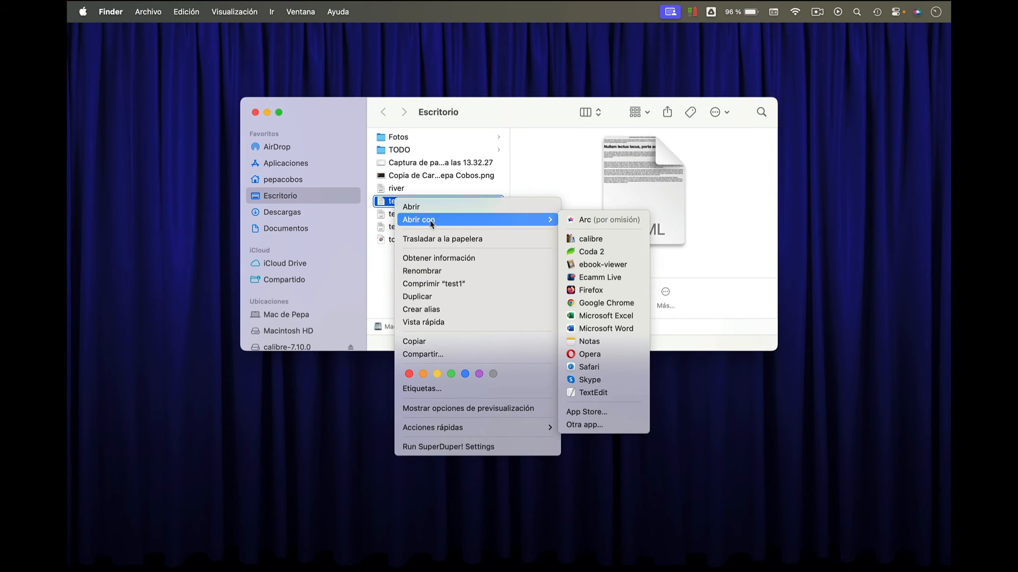
{"action": "left_click", "coordinate": [597, 393]}
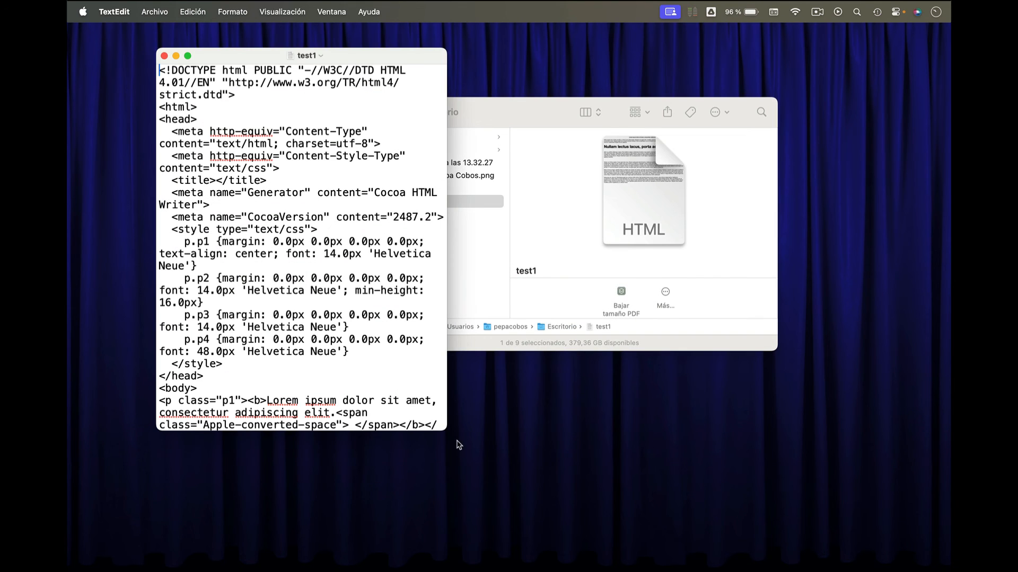
{"action": "left_click_drag", "start_coordinate": [445, 429], "coordinate": [879, 518]}
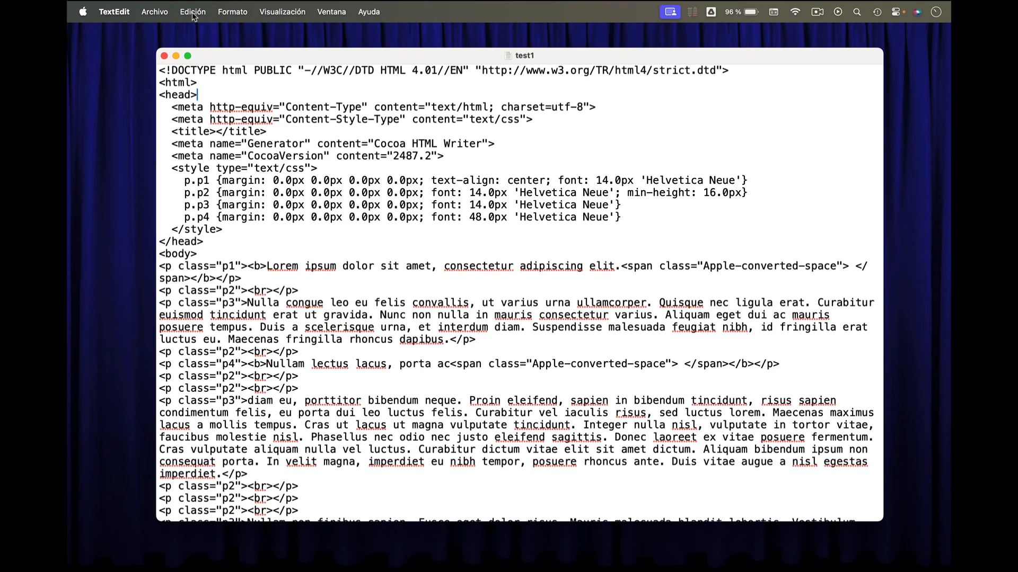
Select line 21 of the HTML code by its line number and close the line selection dialog
{"action": "left_click", "coordinate": [193, 12]}
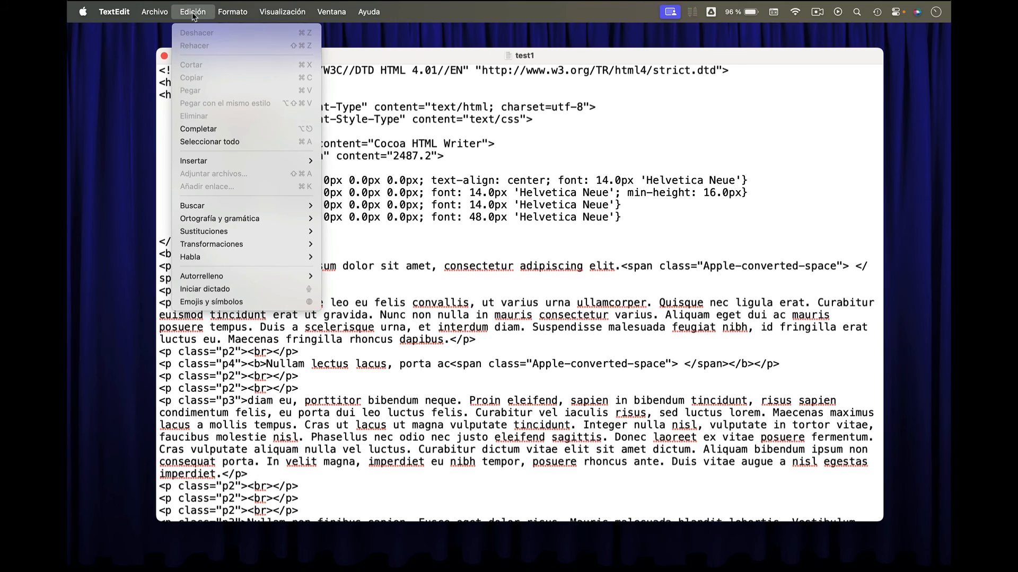
{"action": "mouse_move", "coordinate": [212, 206]}
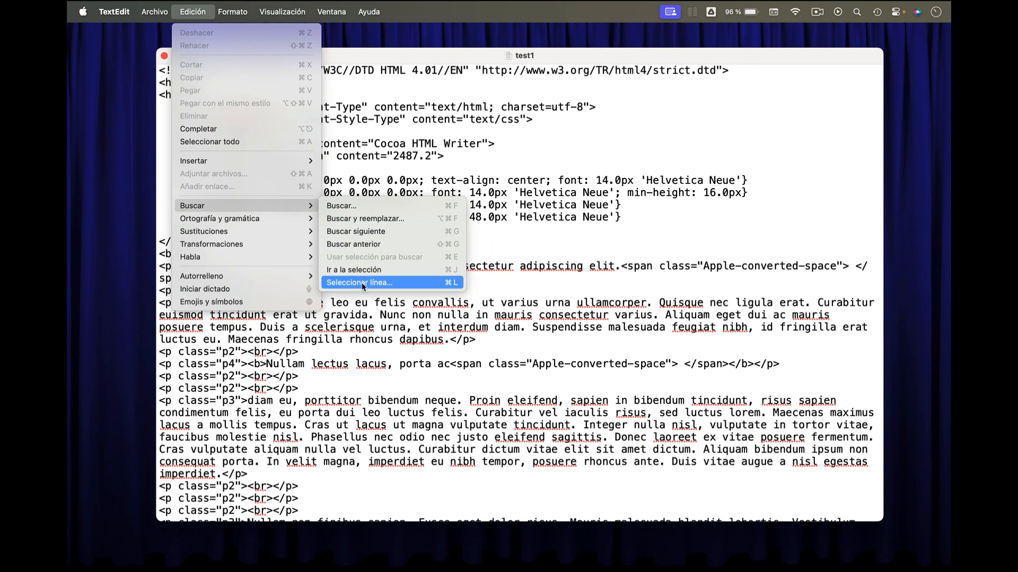
{"action": "left_click", "coordinate": [435, 285]}
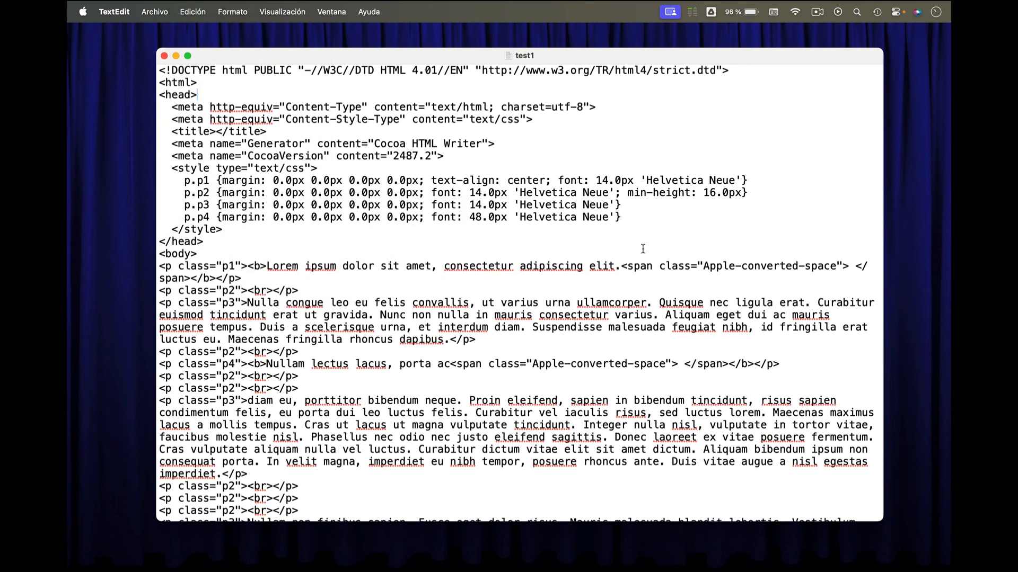
{"action": "key", "text": "super+l"}
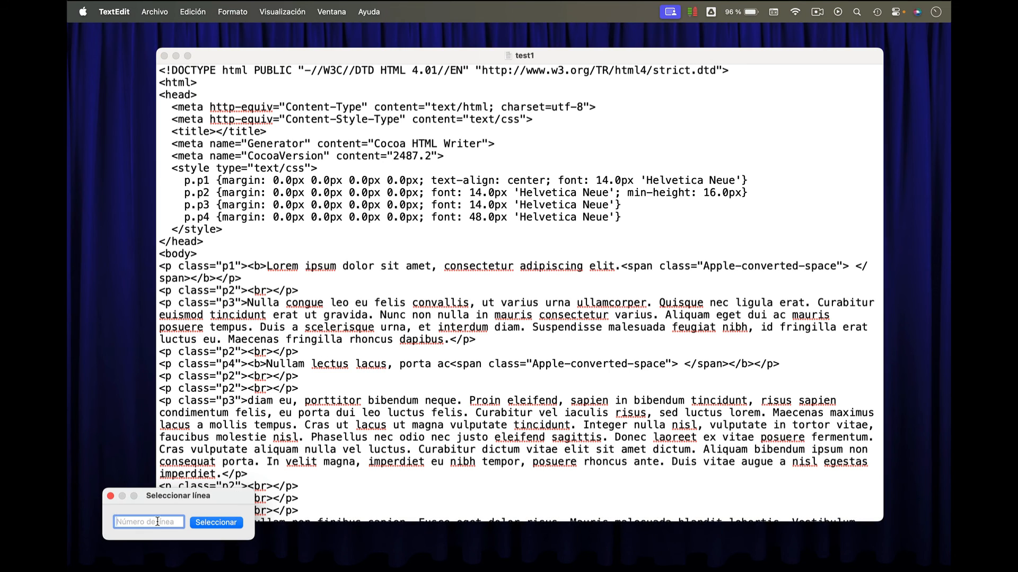
{"action": "type", "text": "21"}
{"action": "left_click", "coordinate": [226, 523]}
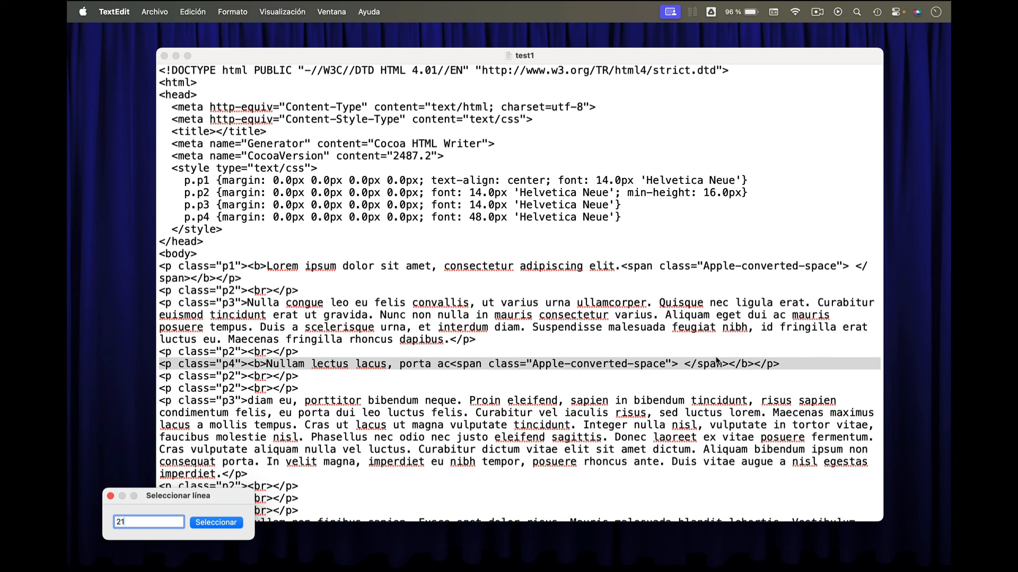
{"action": "left_click", "coordinate": [110, 496]}
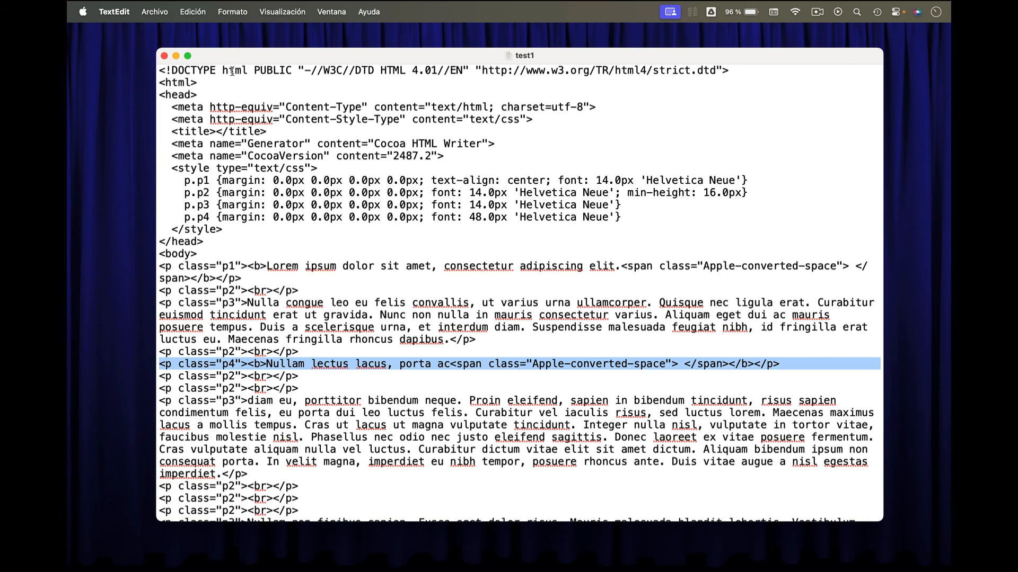